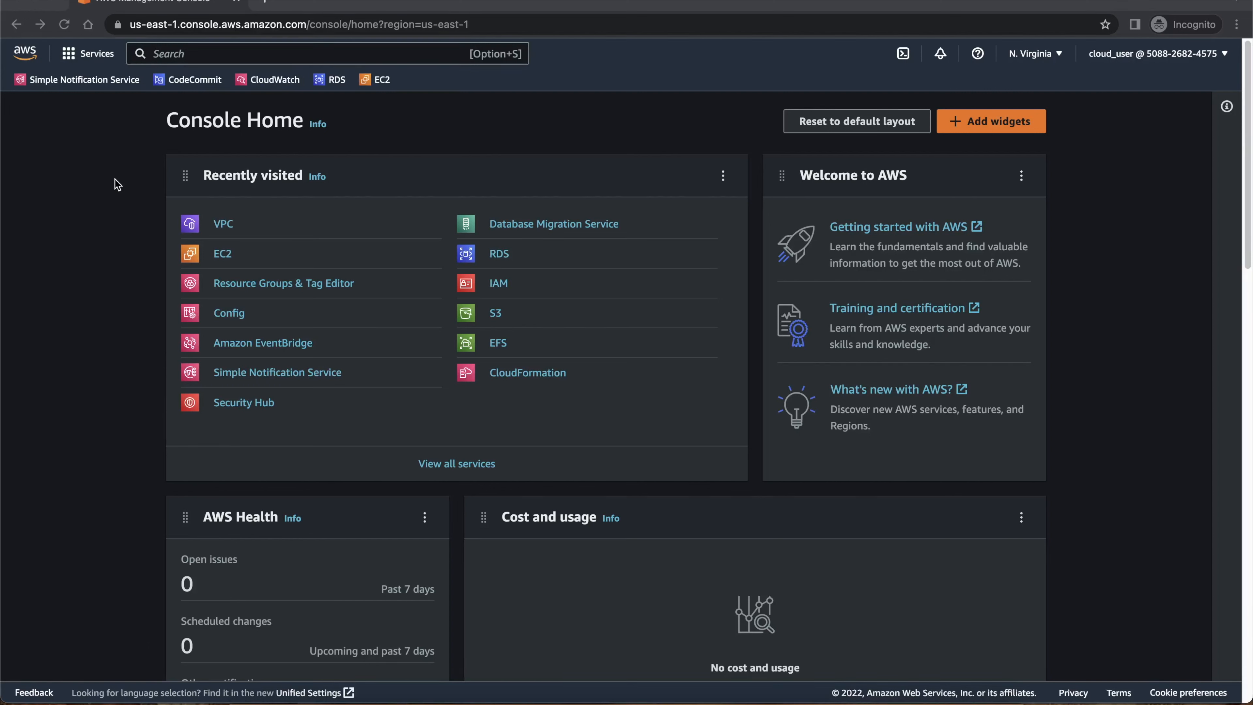
- Open the existing VPC with IPv4 CIDR 10.0.0.0/16 and review its details and flow logs
left_click(224, 226)
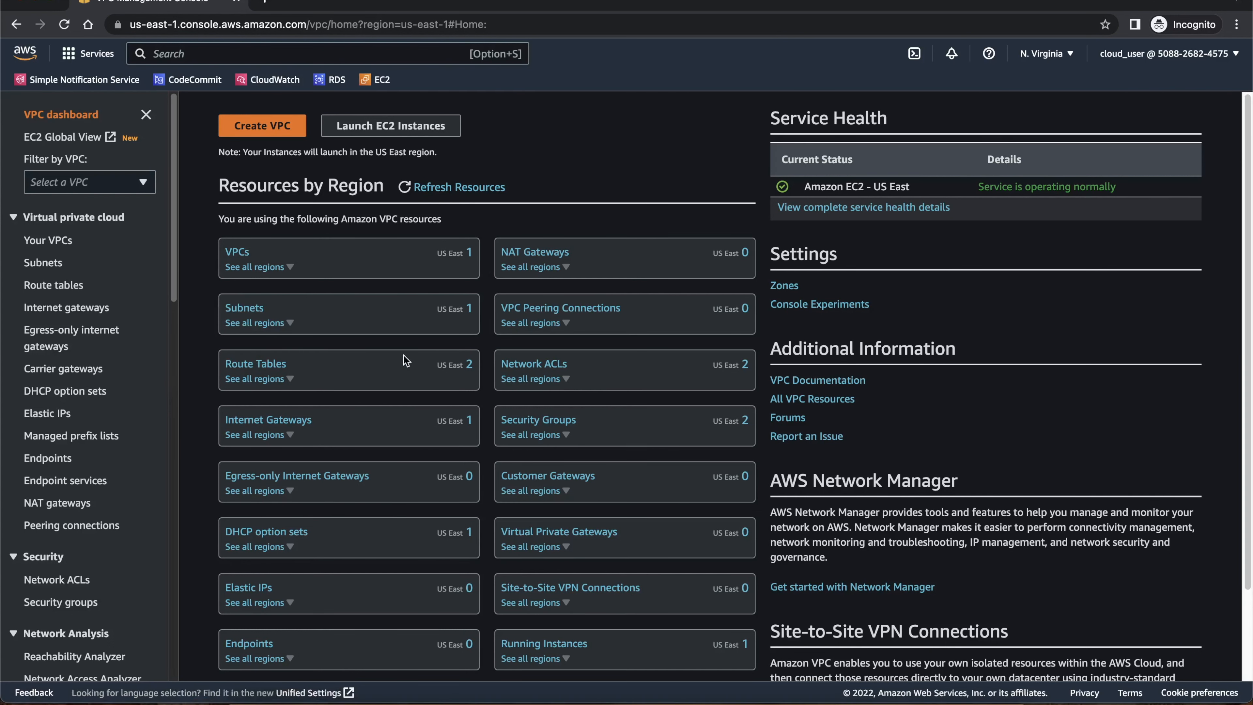
left_click(239, 260)
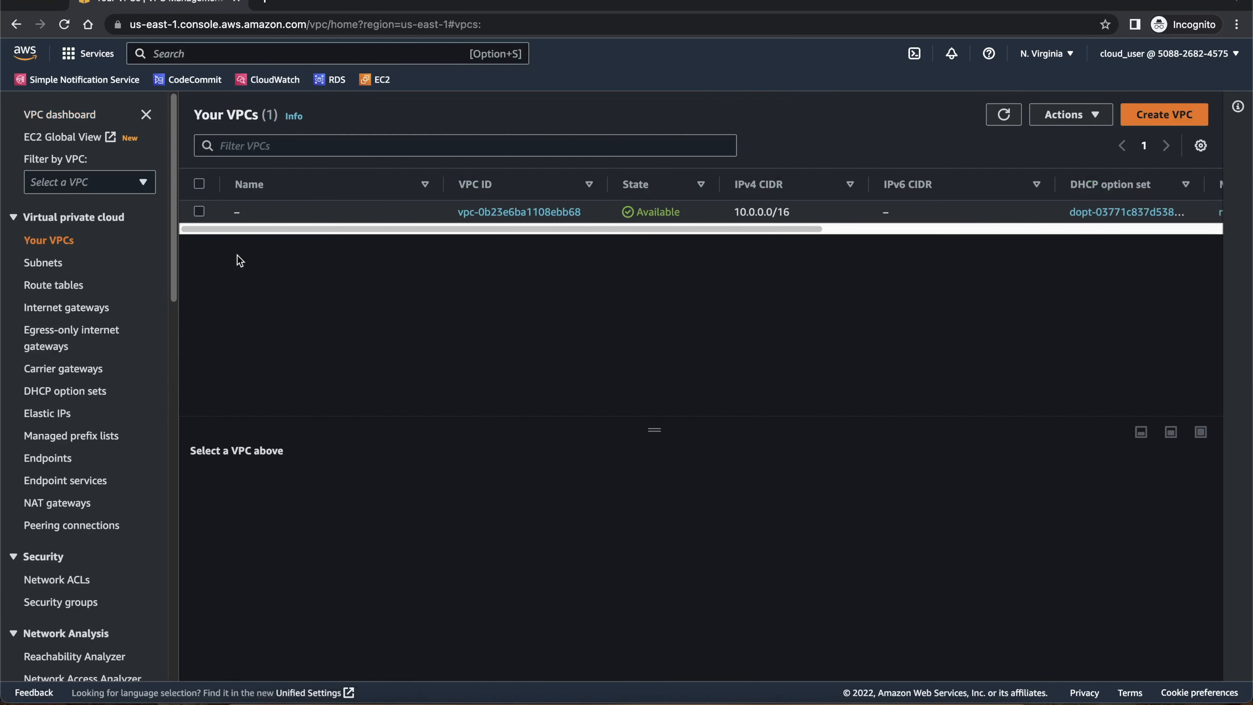
left_click(511, 212)
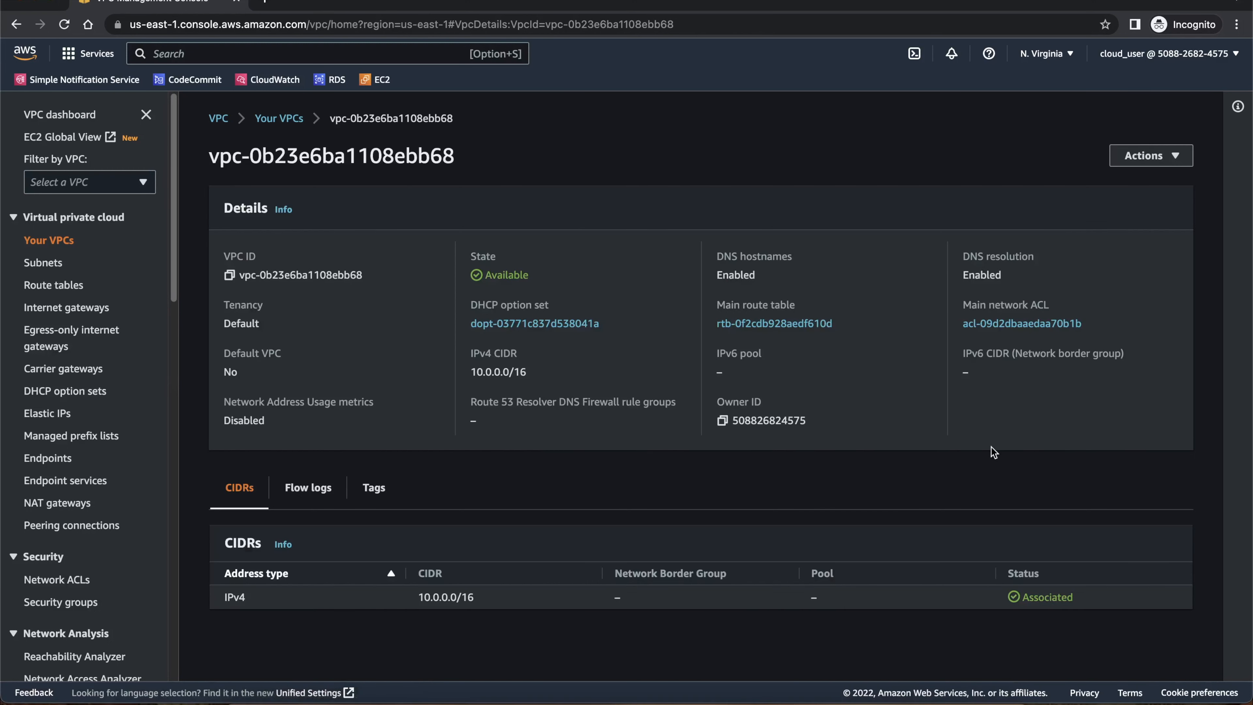
left_click(319, 488)
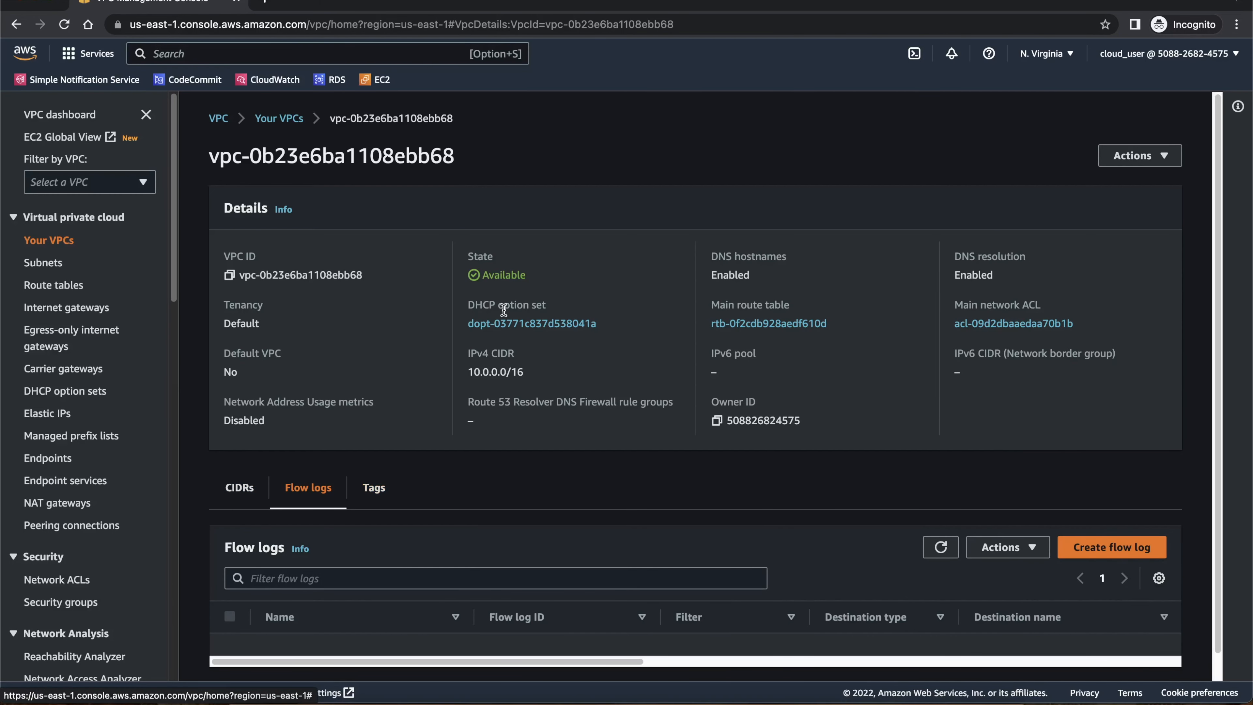
- Check the Public subnet's route table and the internet gateway attached to the VPC
left_click(40, 267)
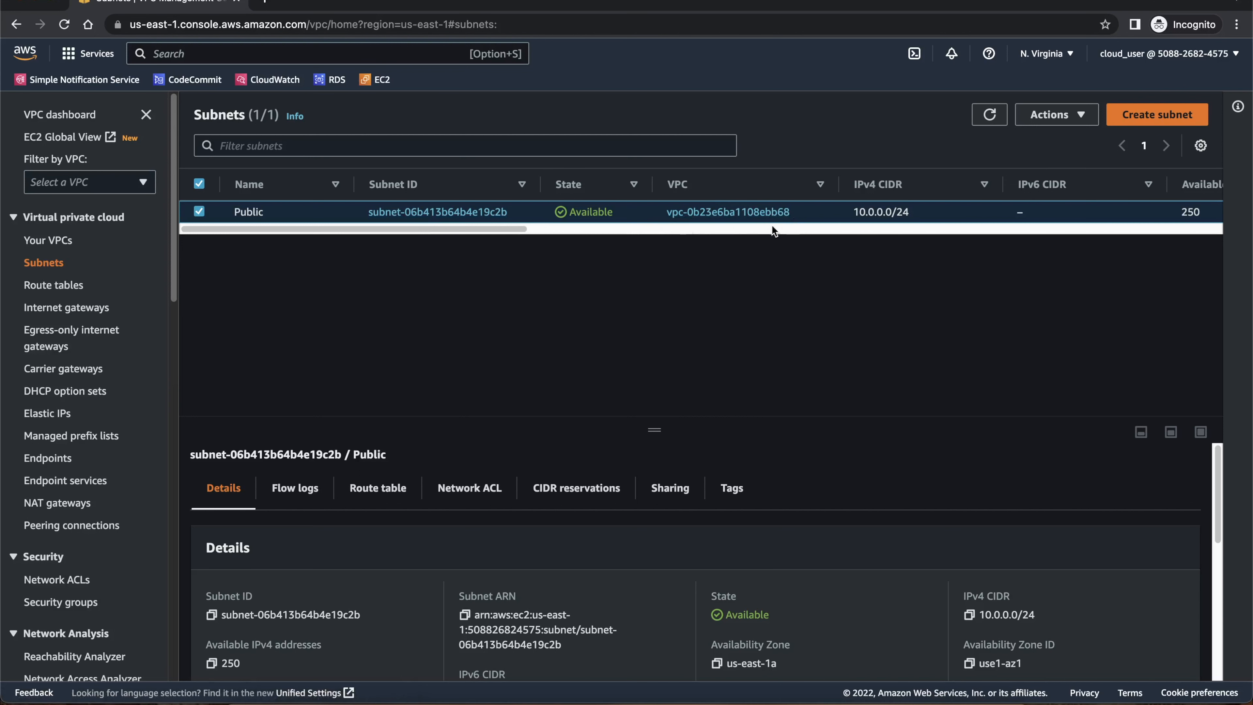
left_click(368, 495)
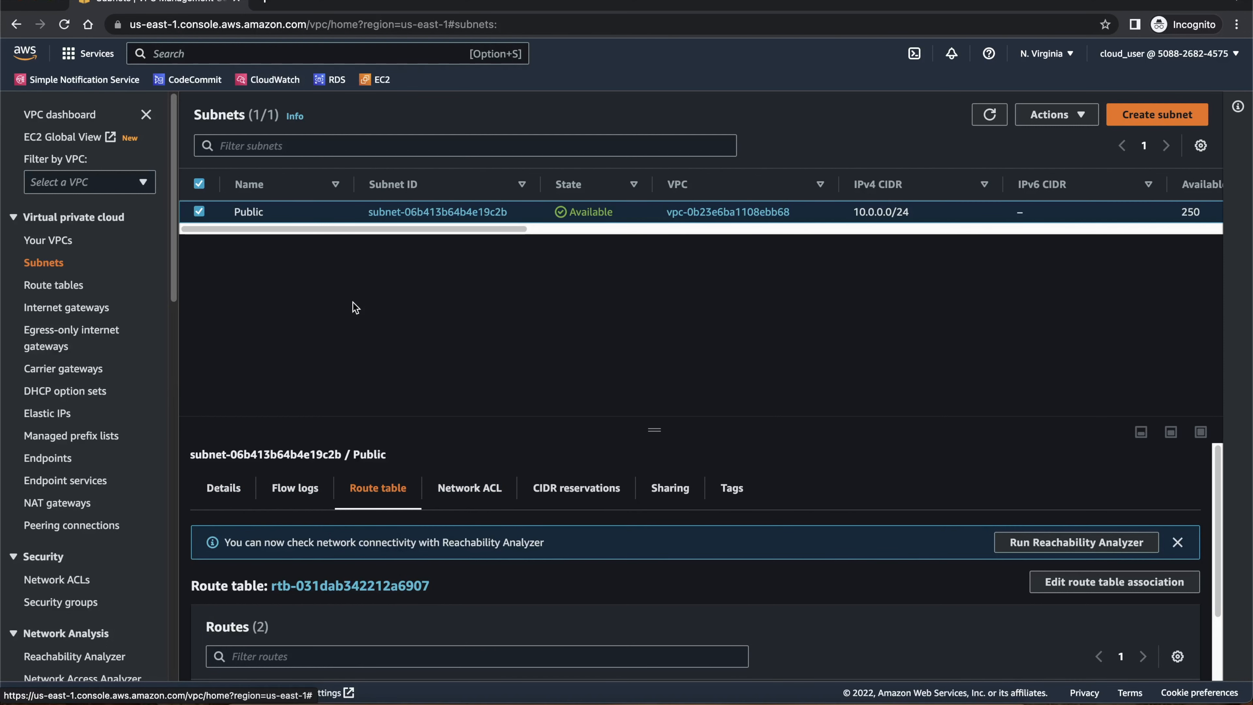
left_click(69, 313)
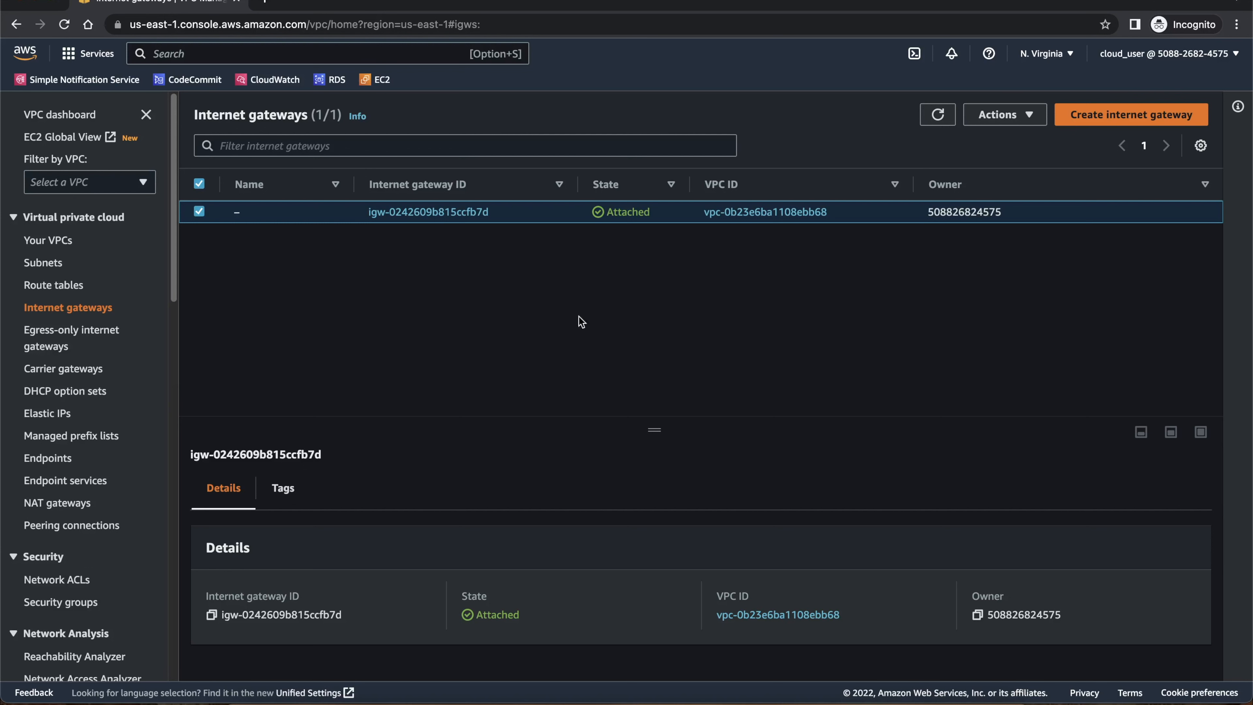
- Start creating a new subnet in the 10.0.0.0/16 VPC
left_click(40, 266)
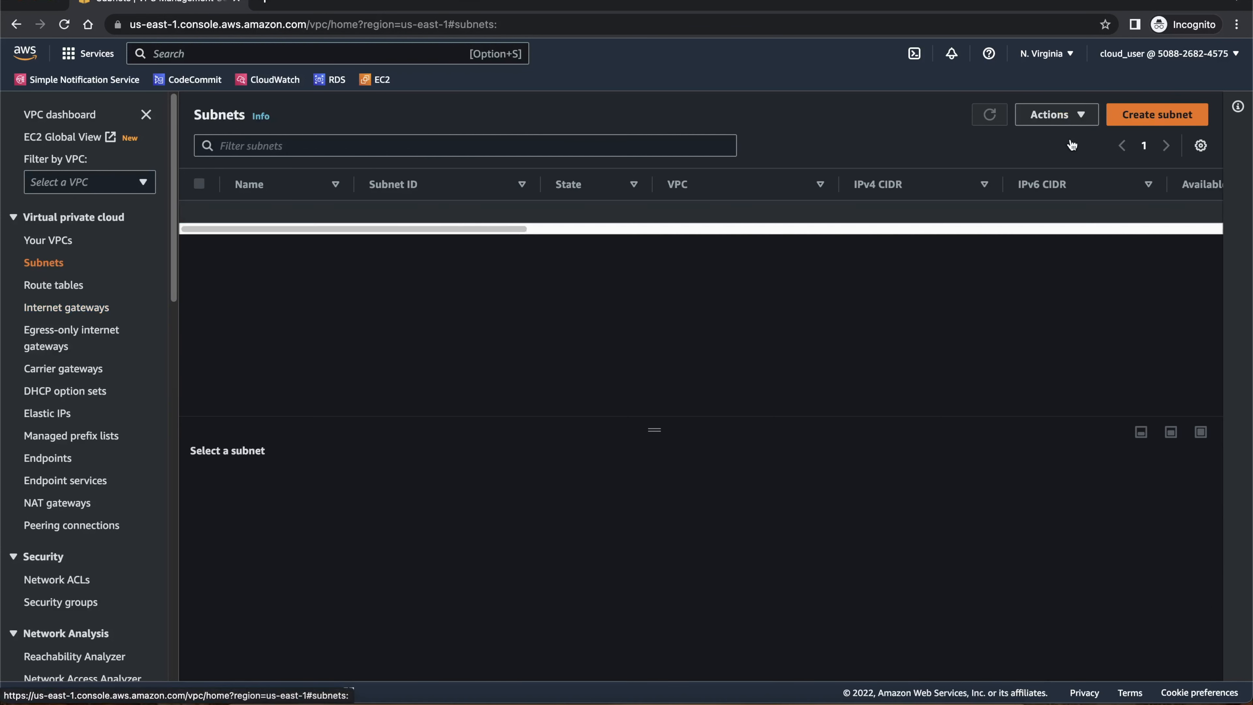
left_click(1137, 118)
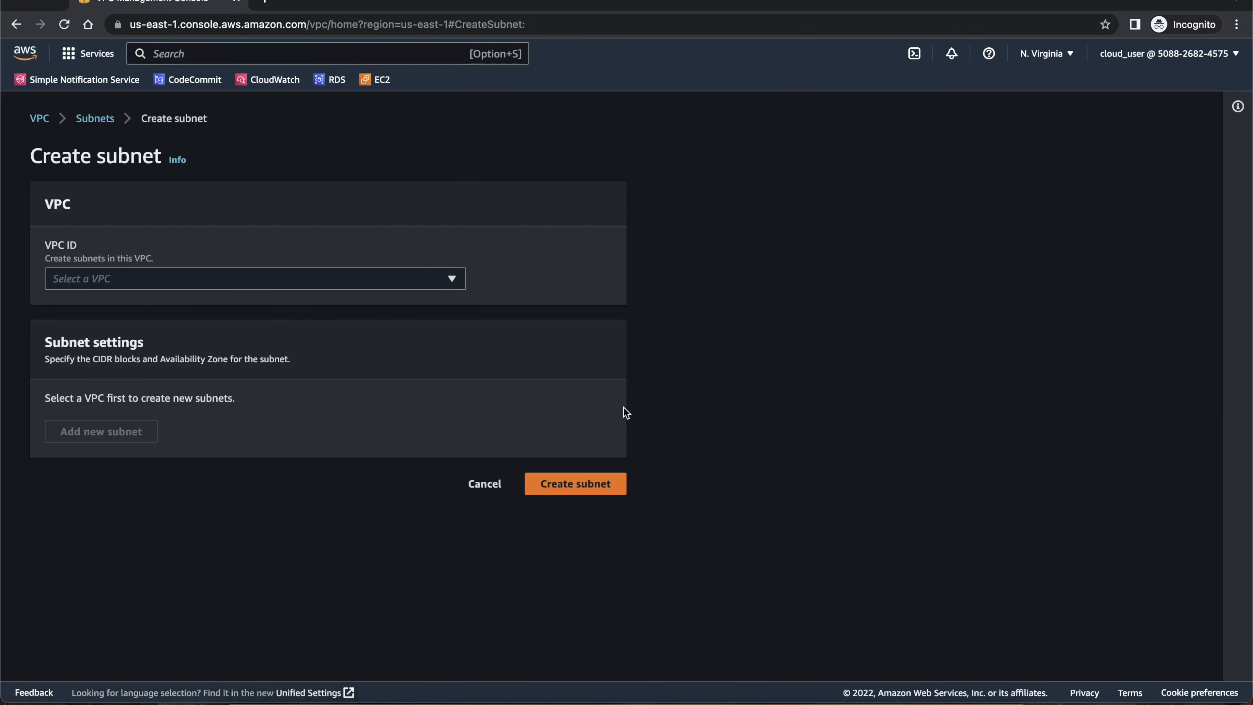
left_click(362, 286)
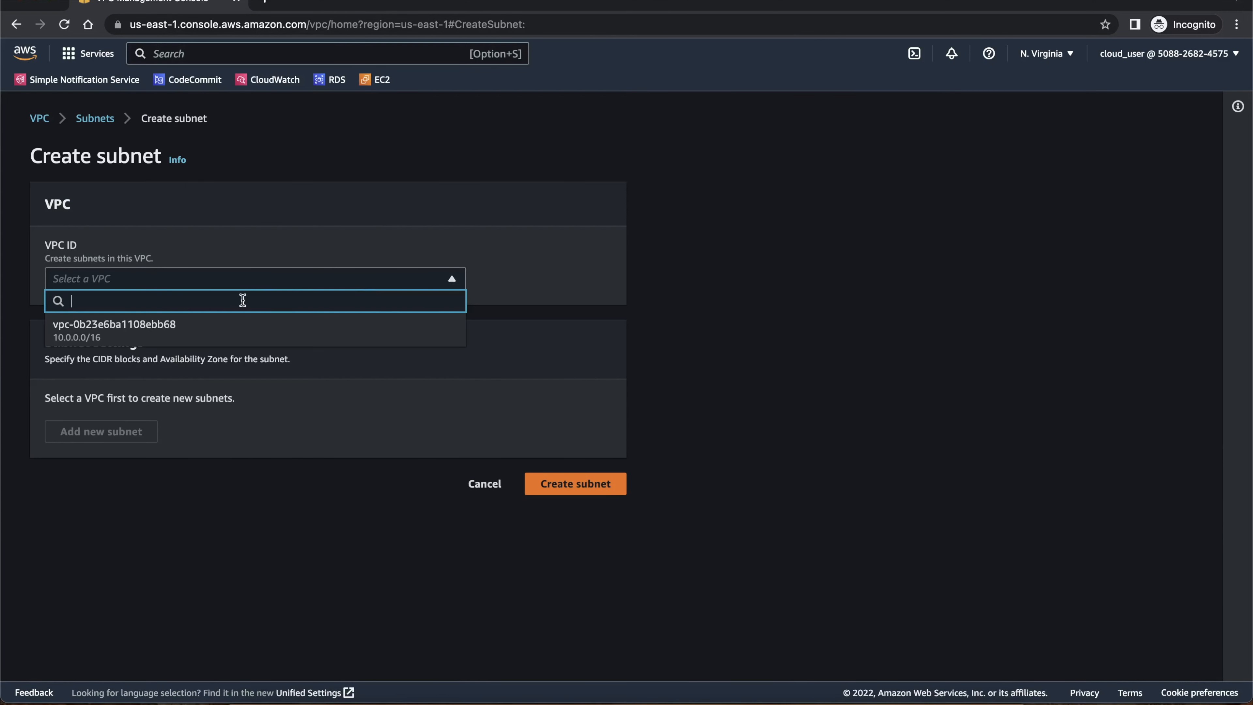
left_click(187, 331)
scroll(638, 420, "down", 5)
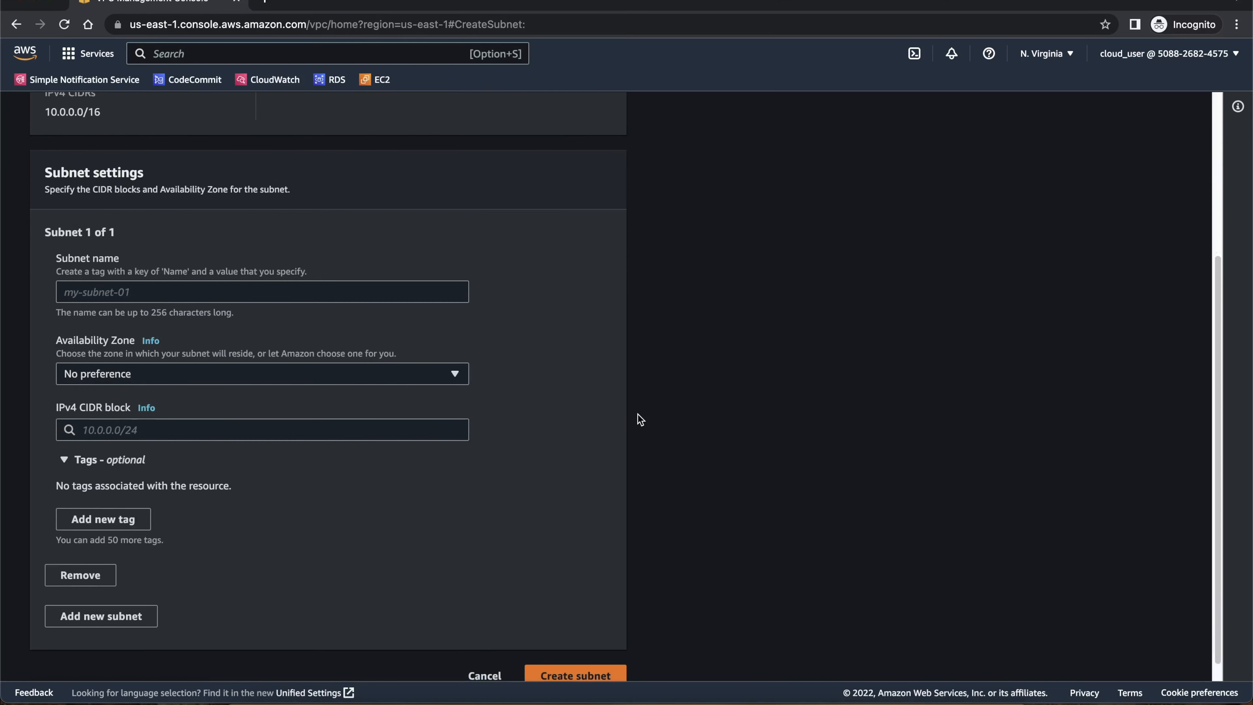
- Name the new subnet Public B and place it in the us-east-1b availability zone
left_click(246, 296)
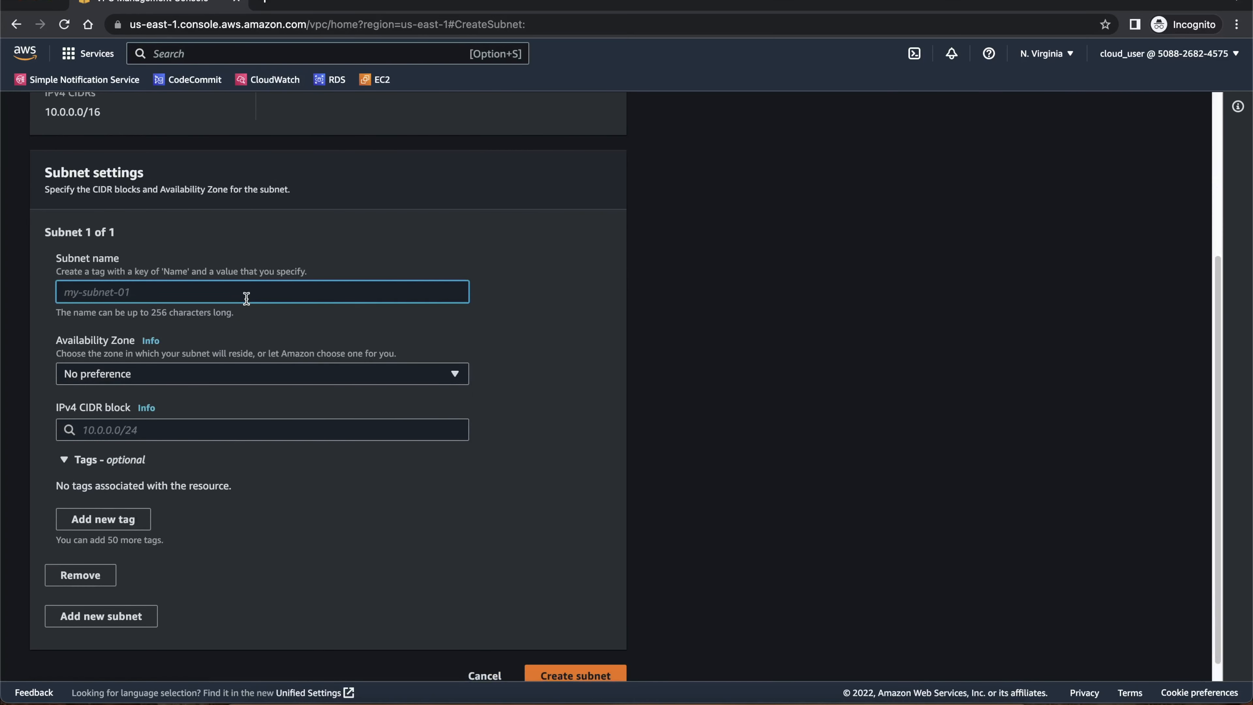
type("Public B")
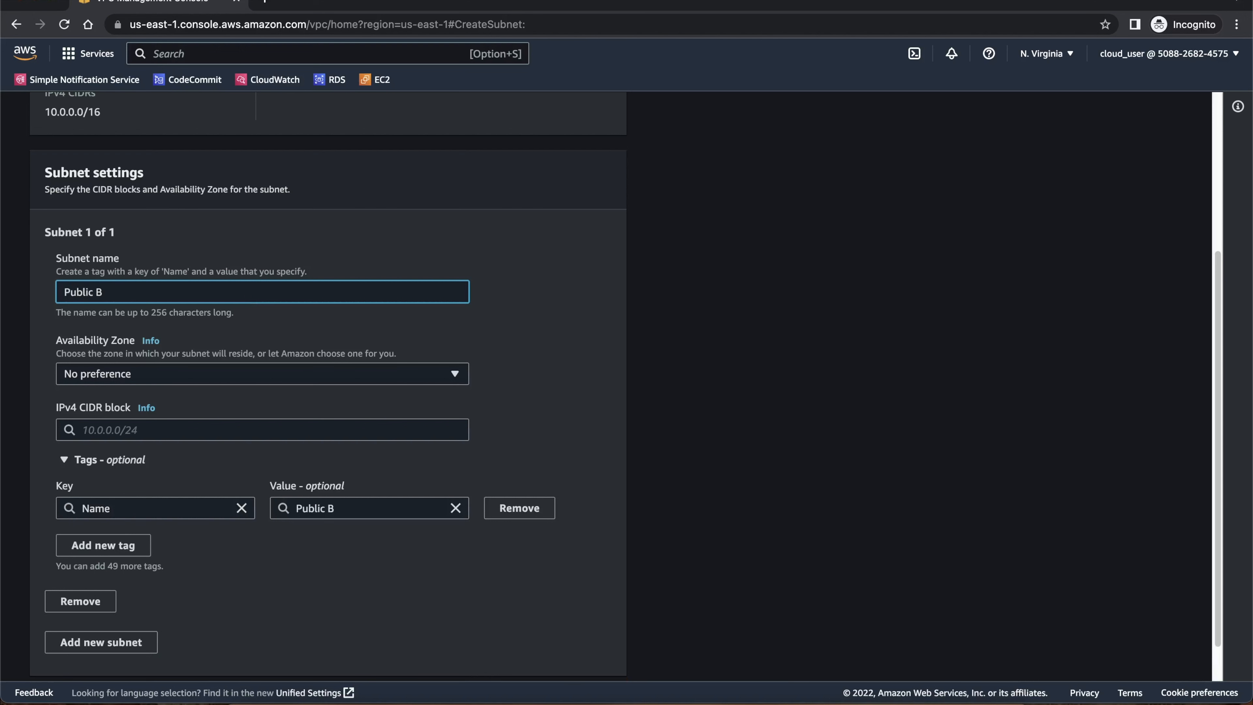
left_click(324, 376)
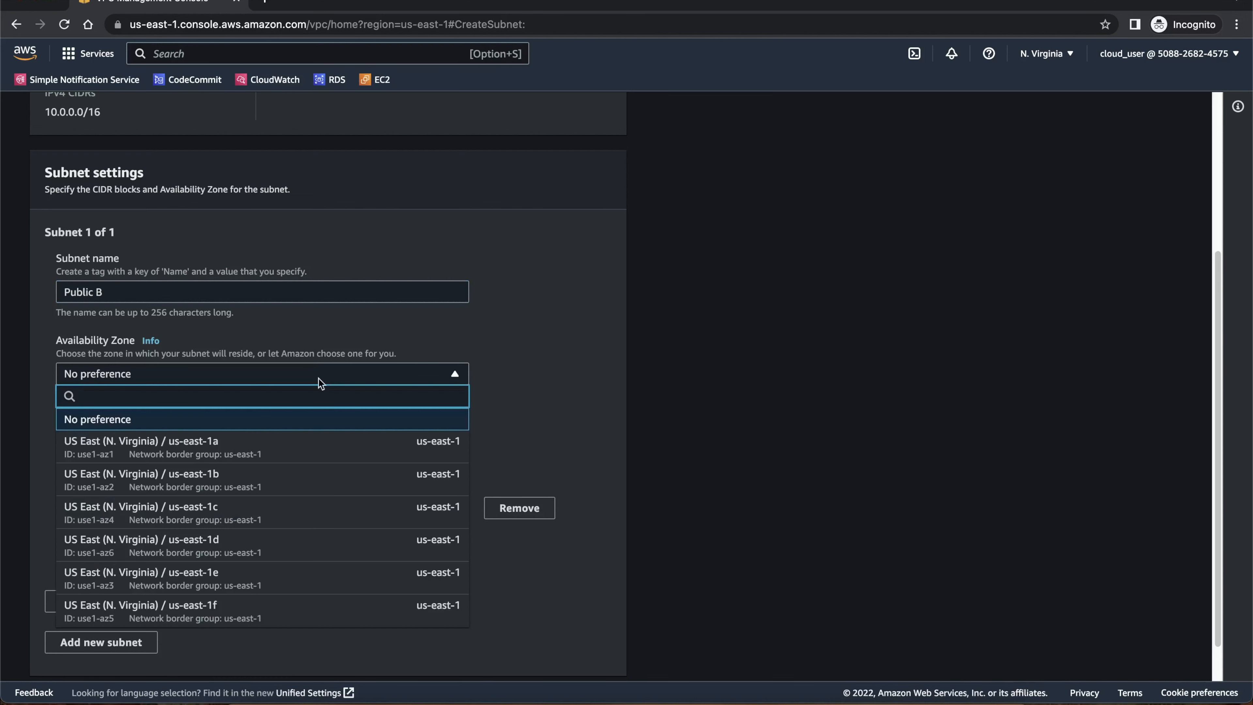
left_click(253, 483)
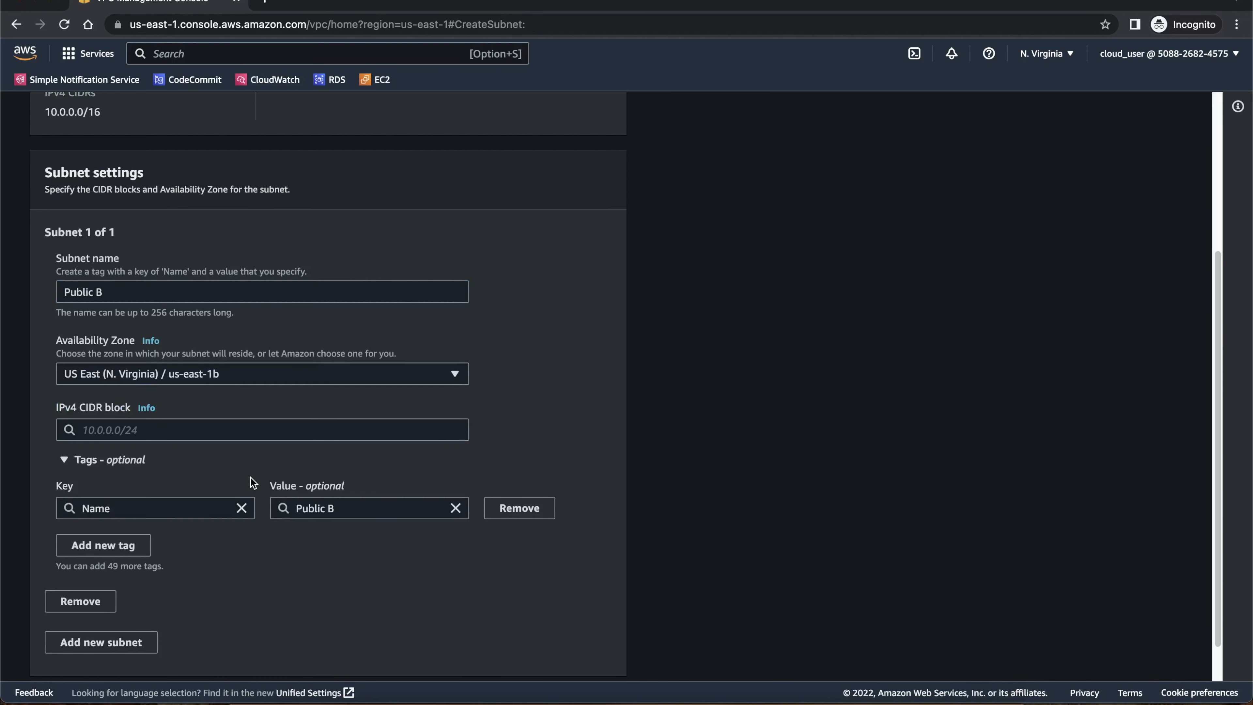
- Set the subnet's IPv4 CIDR block to 10.0.2.0/24 and create the subnet
left_click(230, 432)
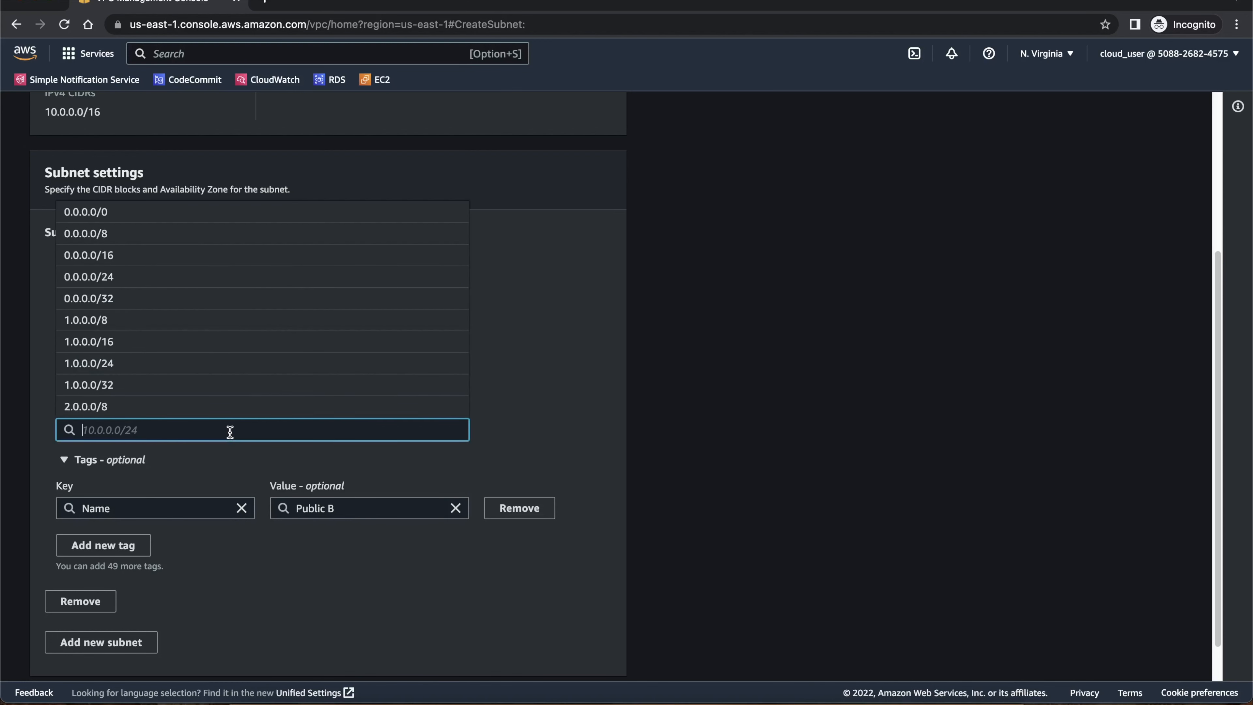
type("10")
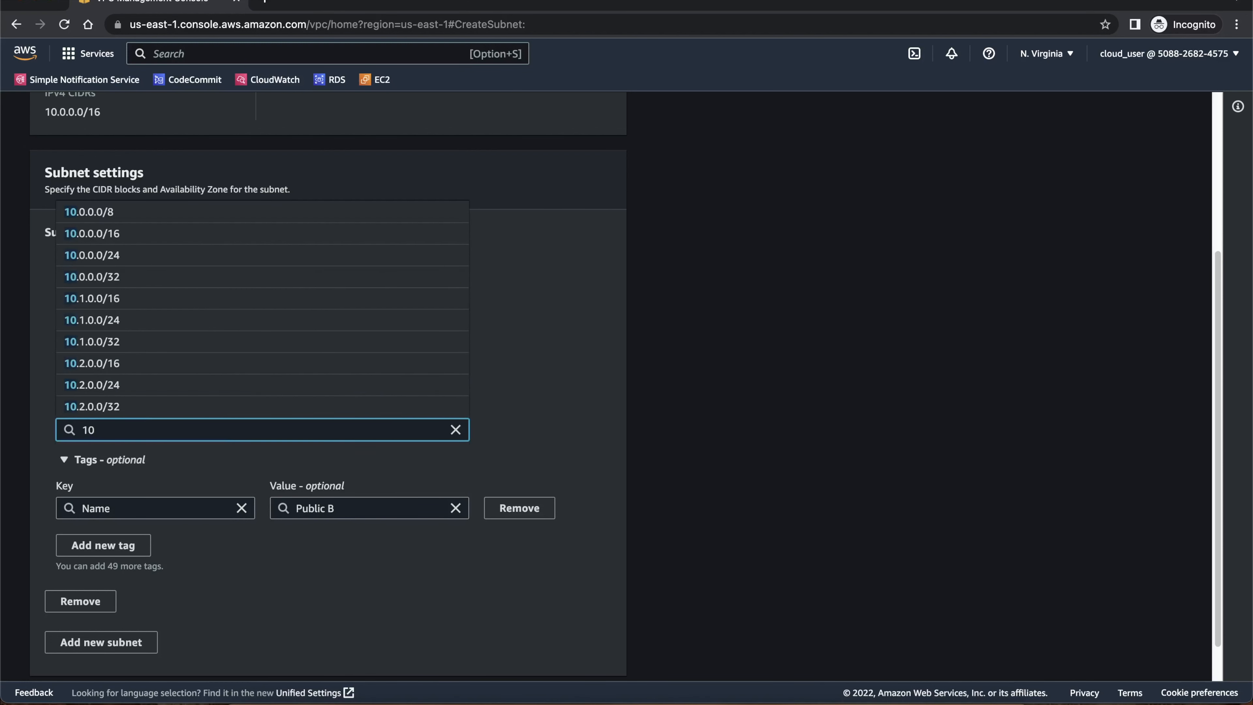
type(".0.2")
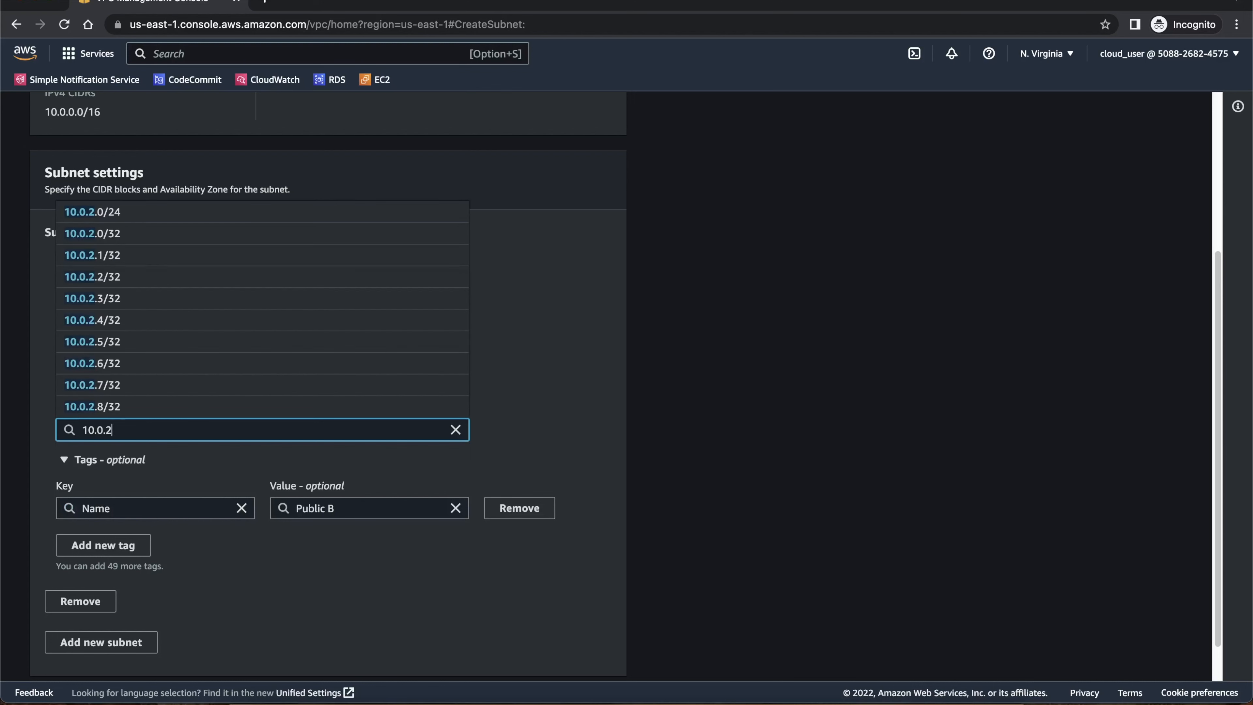
type(".0")
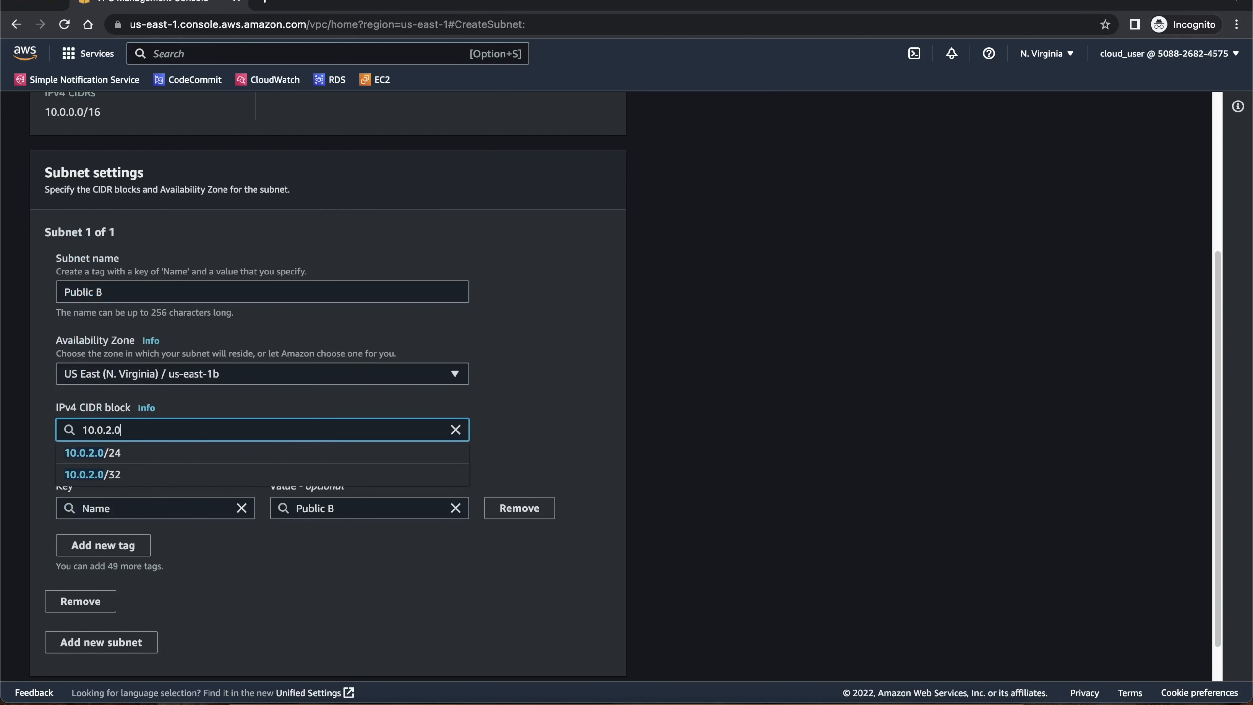
type("/24")
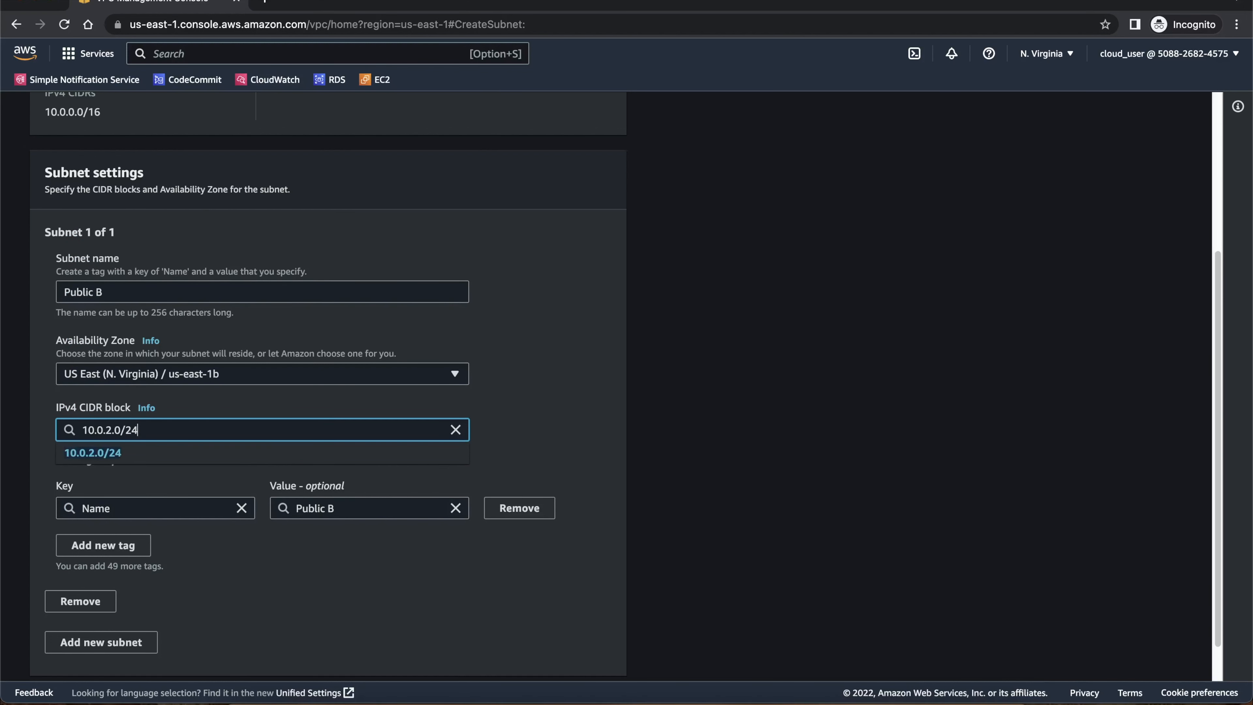
left_click(559, 441)
scroll(559, 441, "down", 2)
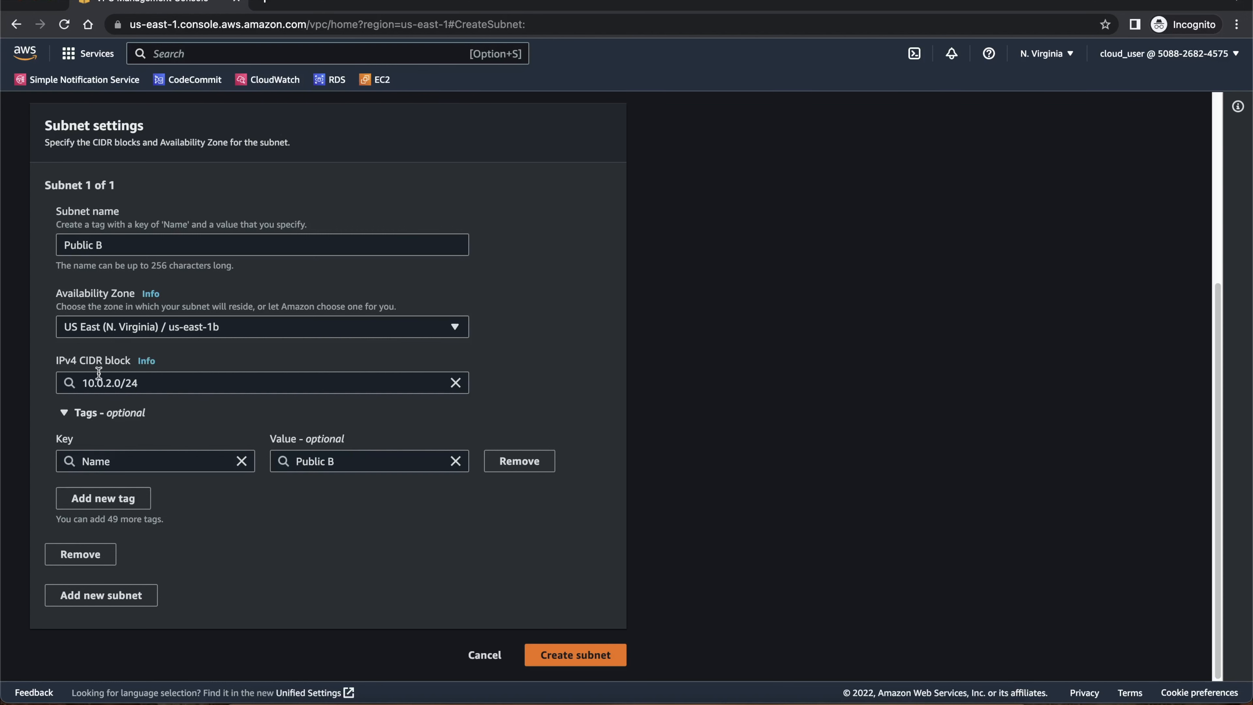
left_click(583, 659)
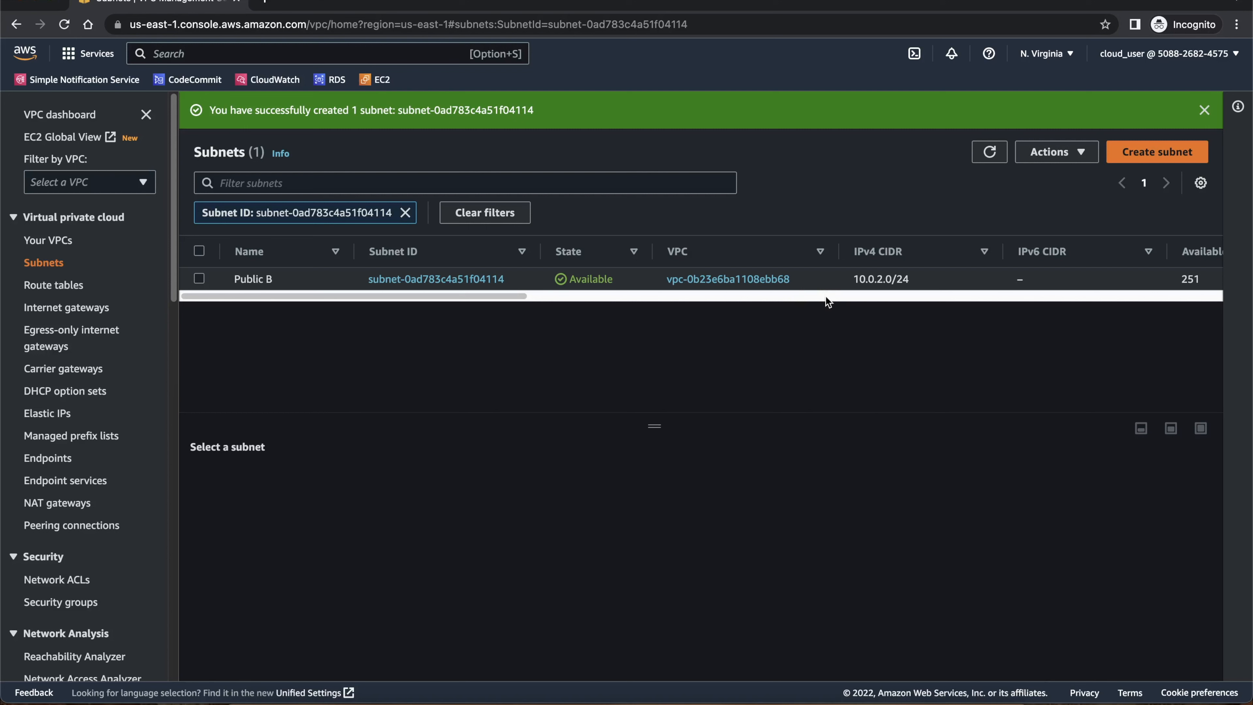
- Open the Public B subnet's details and examine the routes in its associated route table
left_click(826, 295)
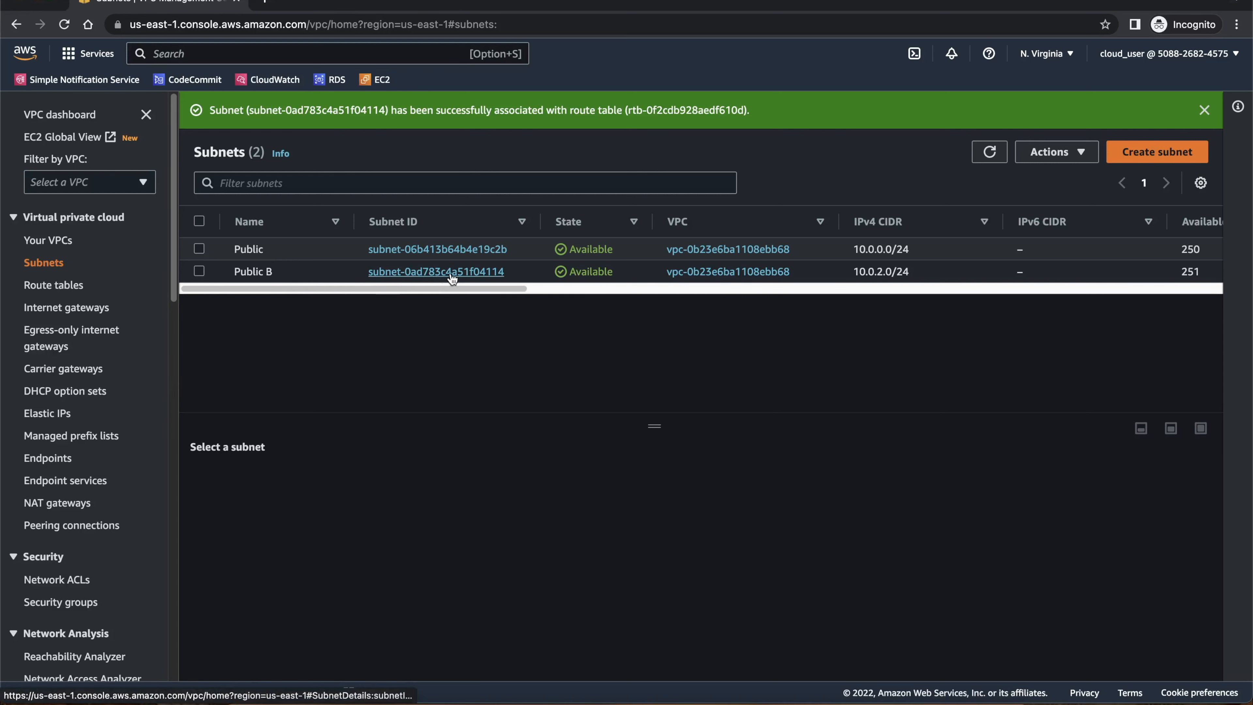
left_click(436, 305)
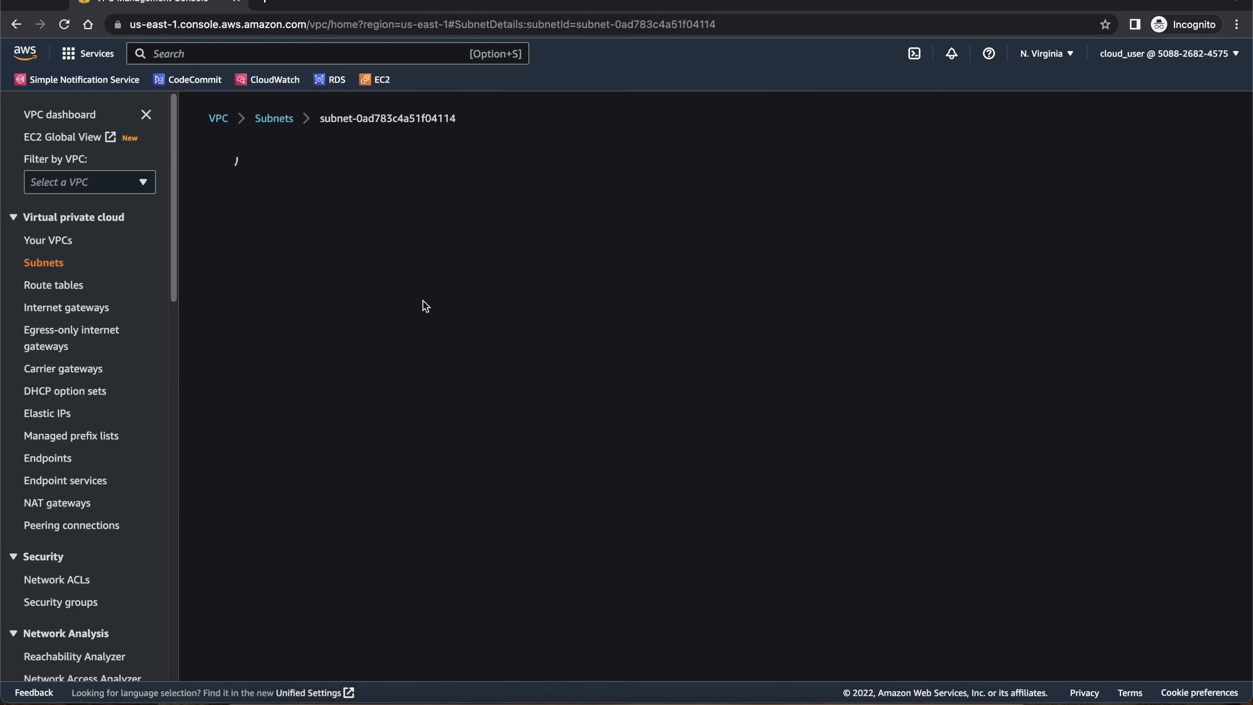
scroll(592, 408, "down", 4)
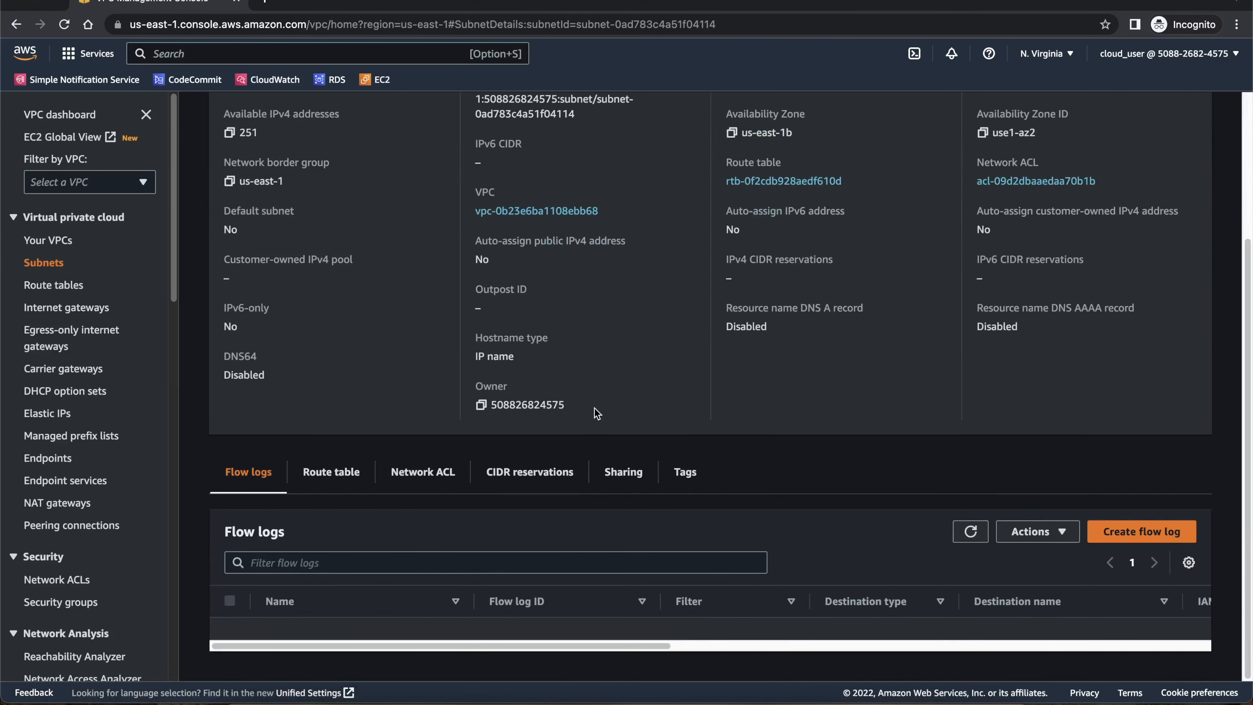
left_click(336, 477)
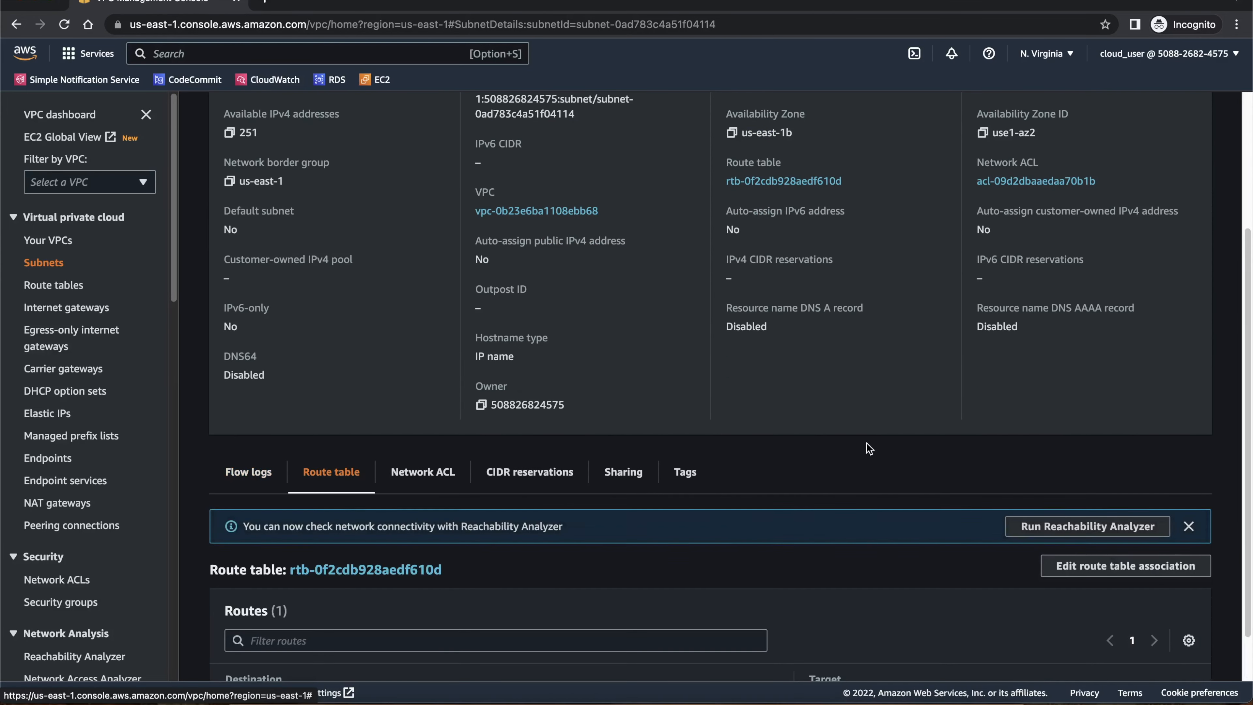
scroll(847, 396, "down", 1)
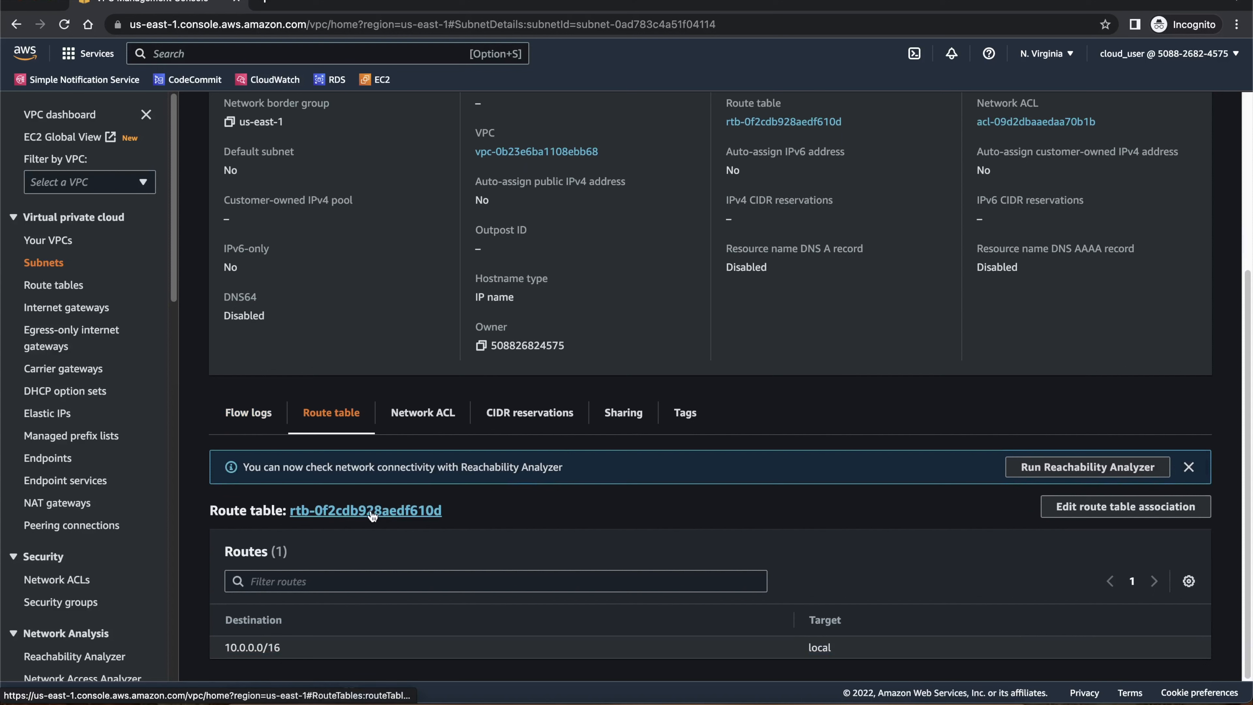
- Open the route table associated with Public B for route editing and add a route with destination 0.0.0.0/0
left_click(395, 511)
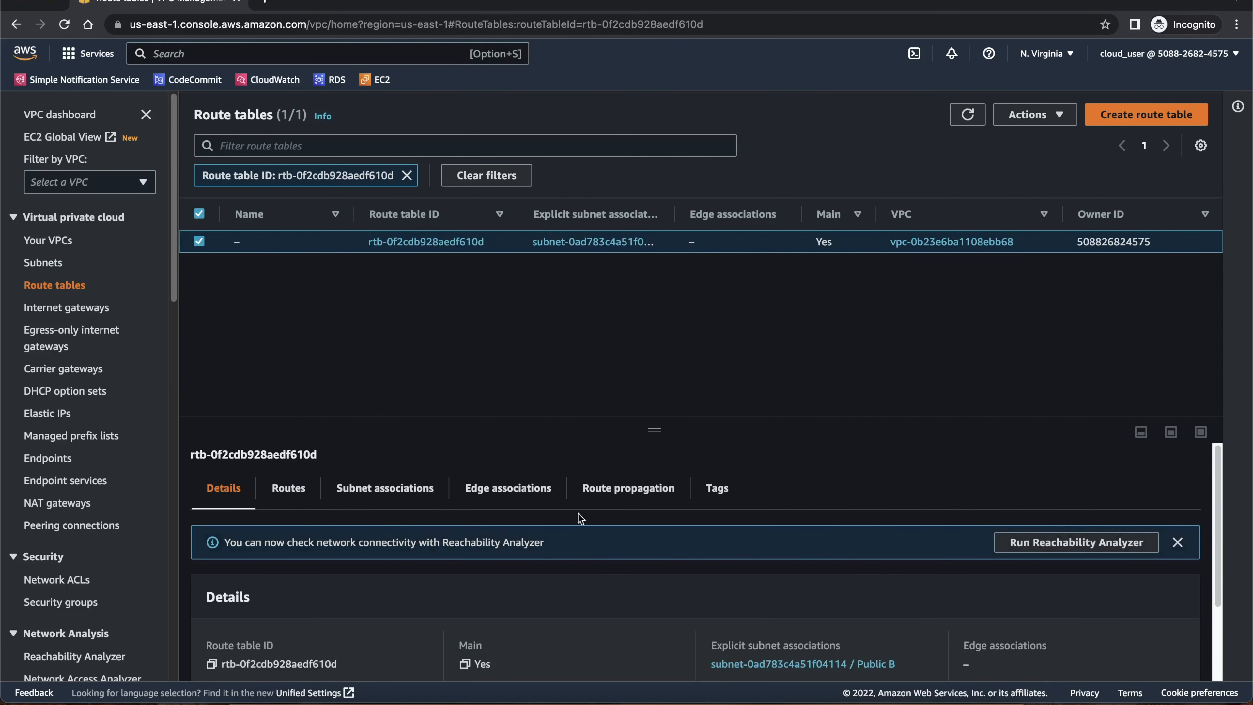
scroll(622, 511, "down", 3)
scroll(357, 490, "up", 3)
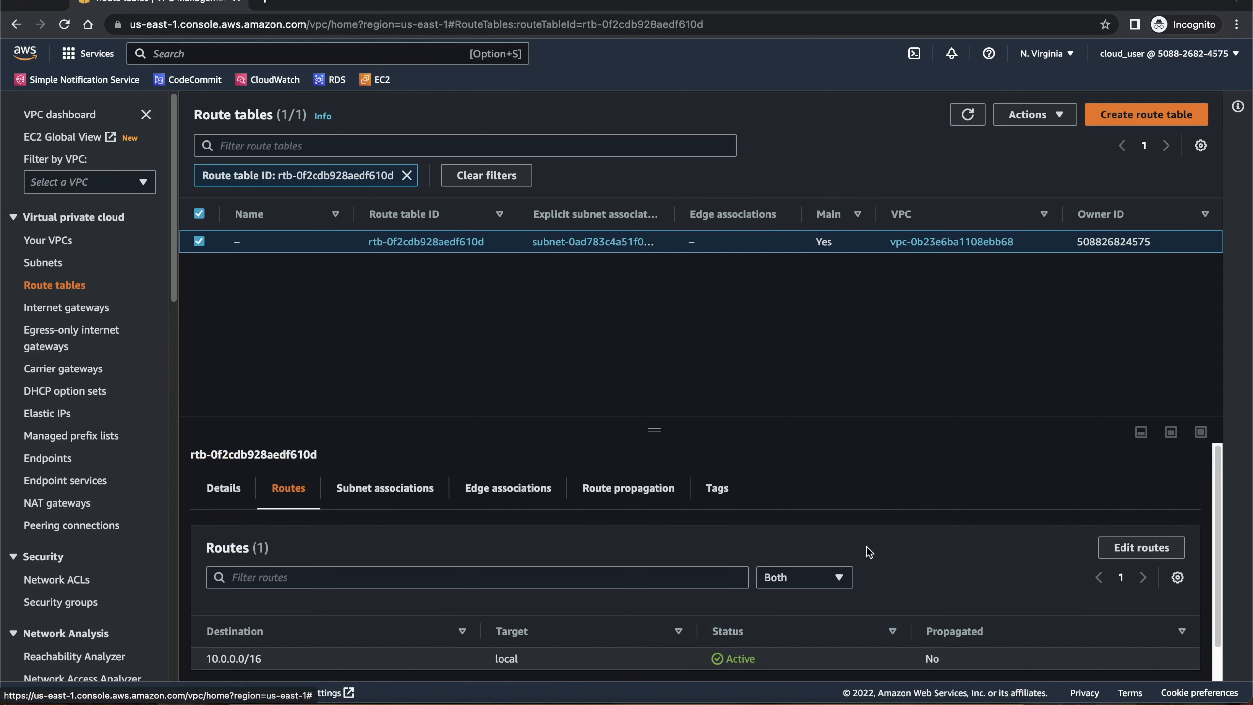
left_click(1129, 512)
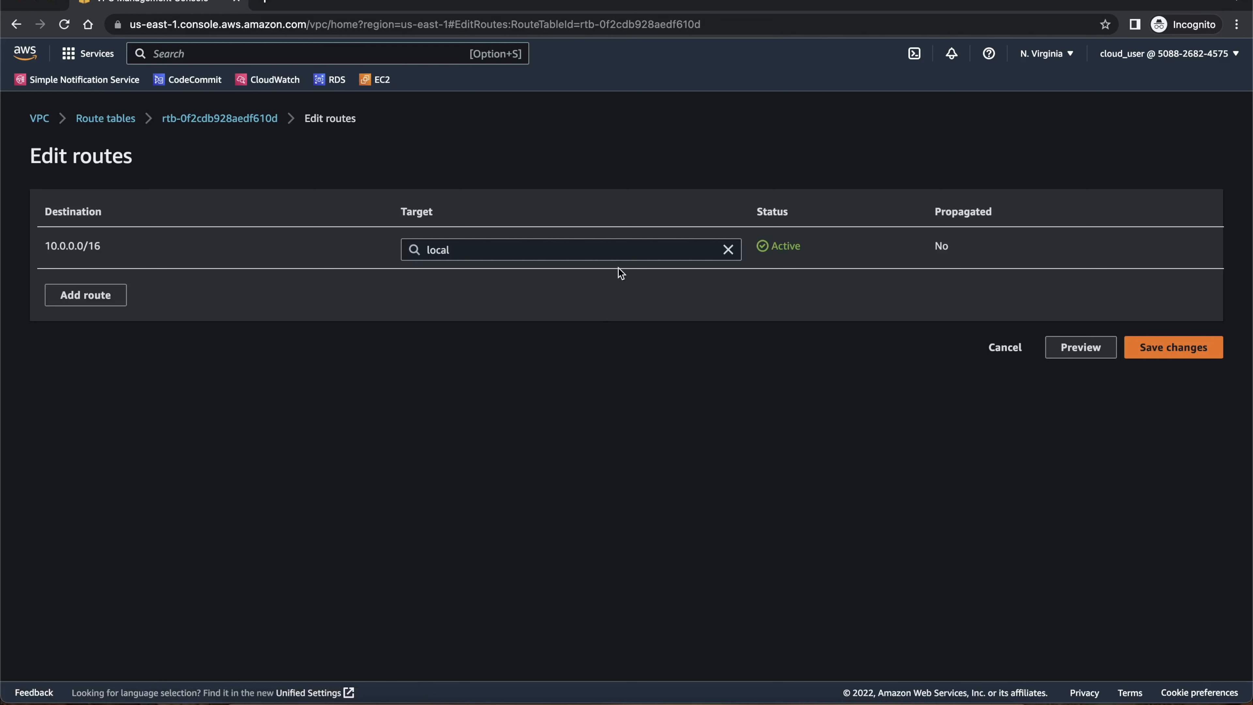
left_click(92, 298)
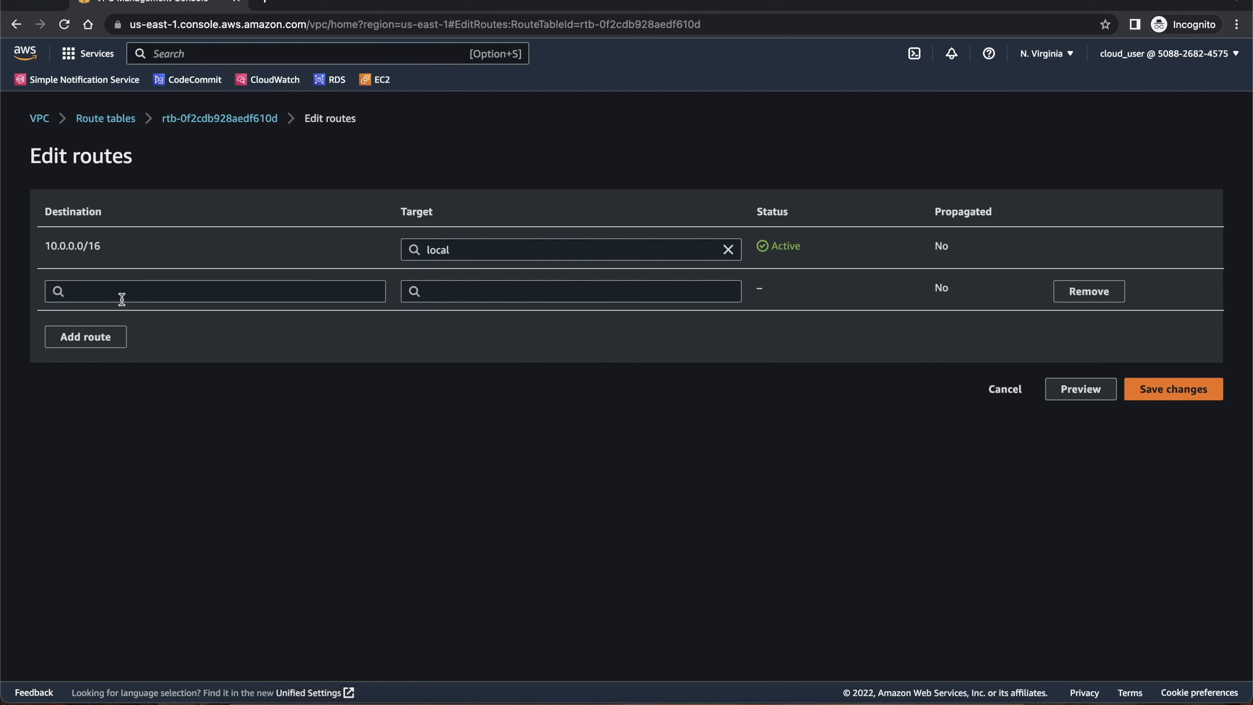
left_click(133, 291)
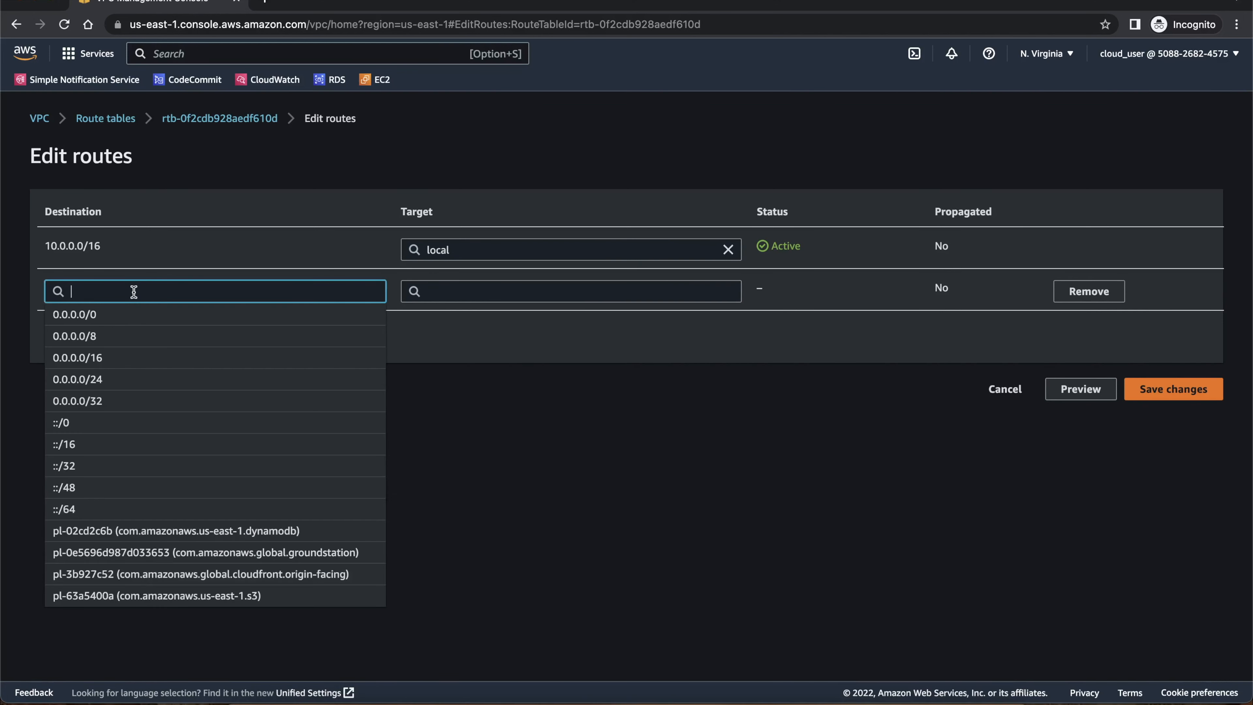
type("0")
left_click(89, 316)
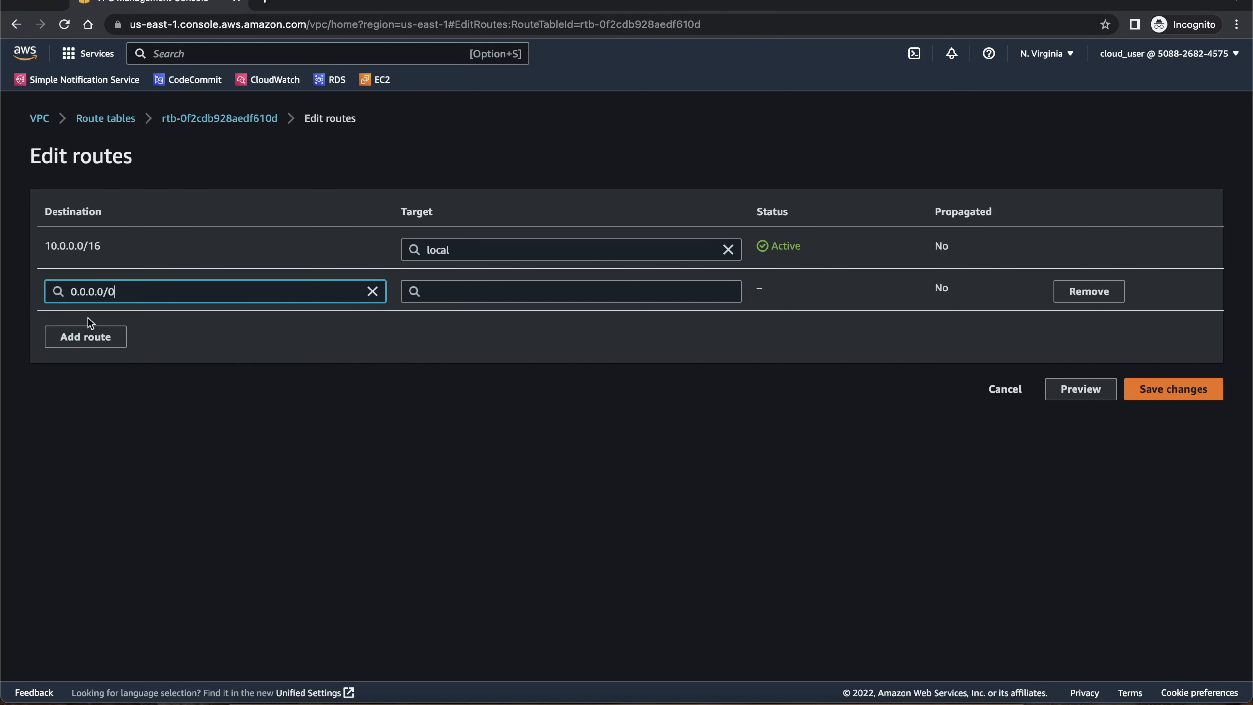
- Set the 0.0.0.0/0 route's target to the internet gateway igw-0242609b815ccfb7d and save the route changes
left_click(478, 291)
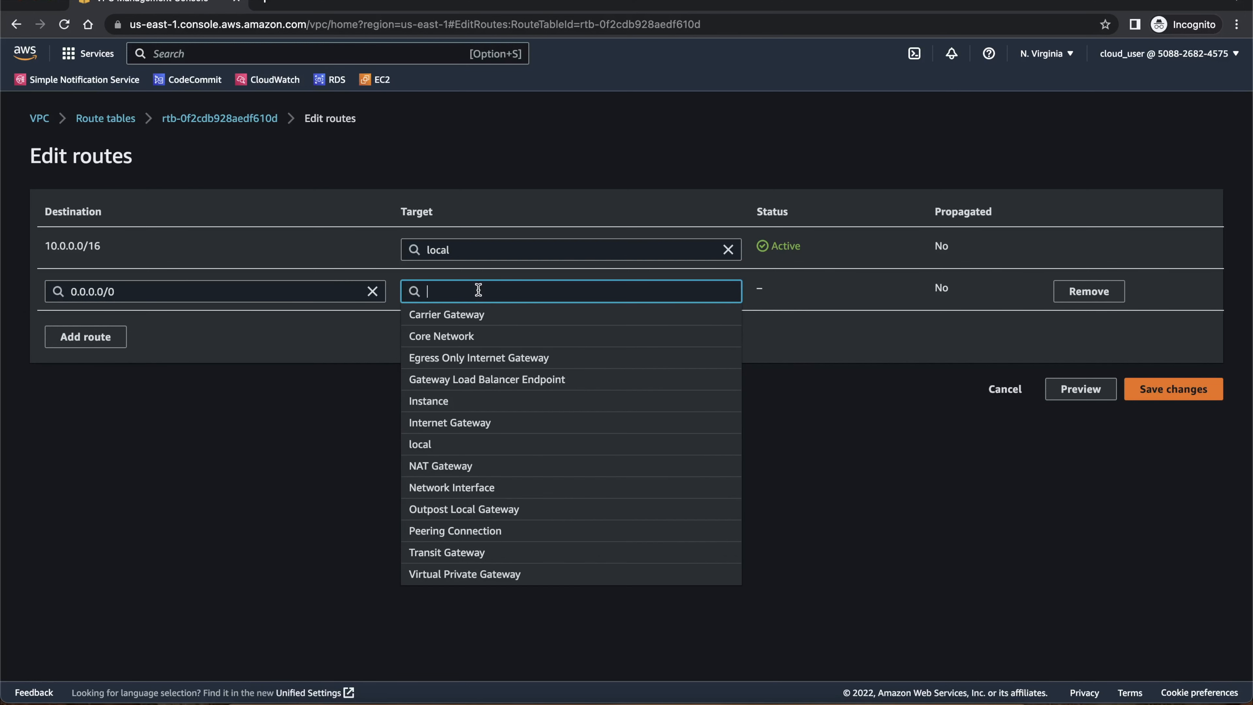
type("inten")
key("BackSpace")
type("r")
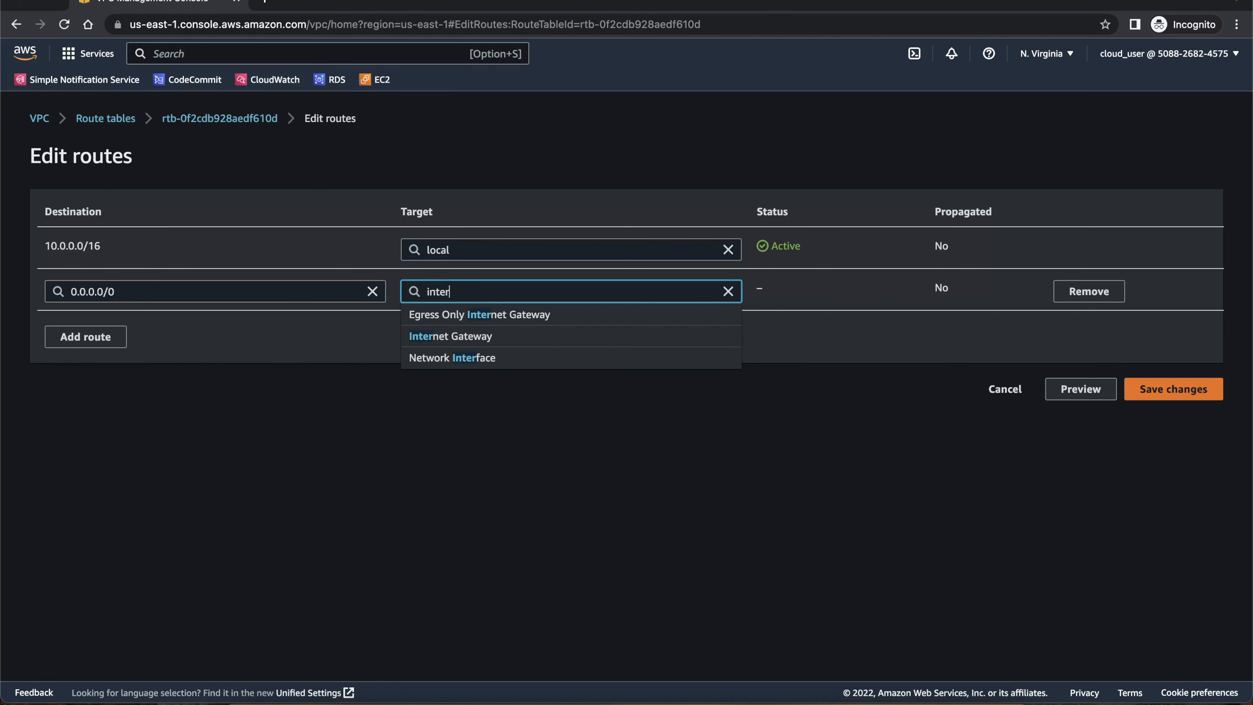
left_click(486, 339)
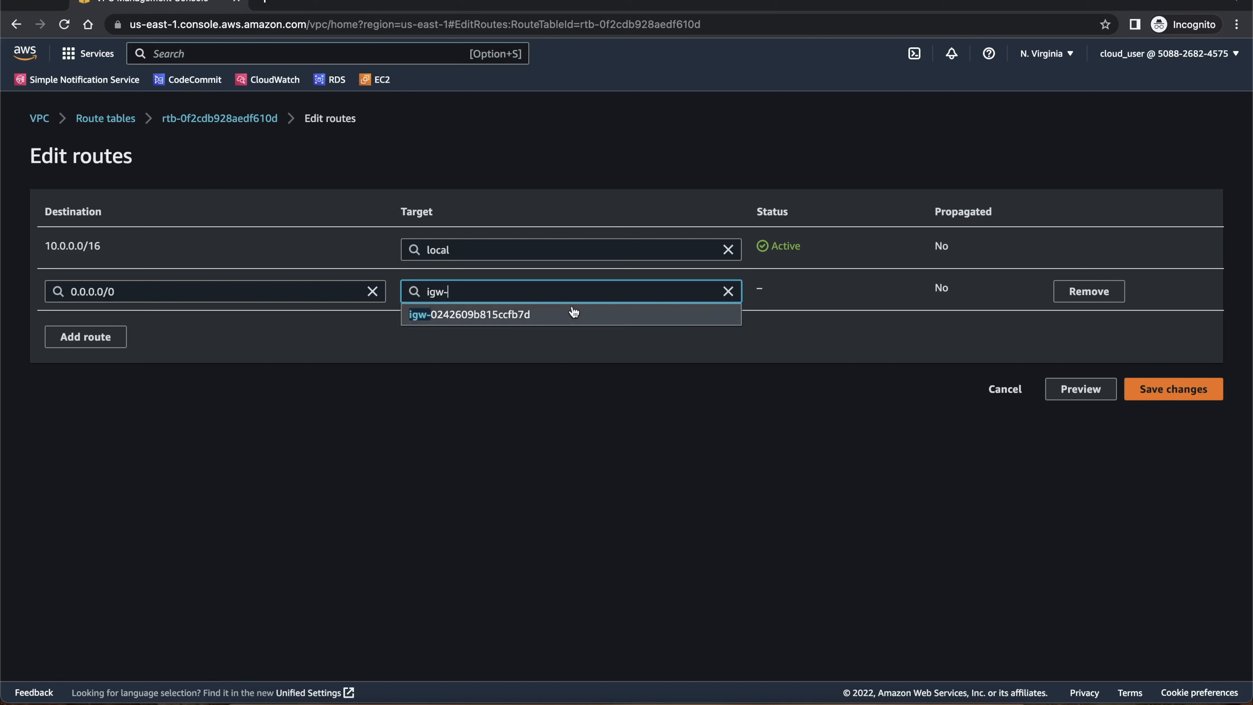
left_click(521, 315)
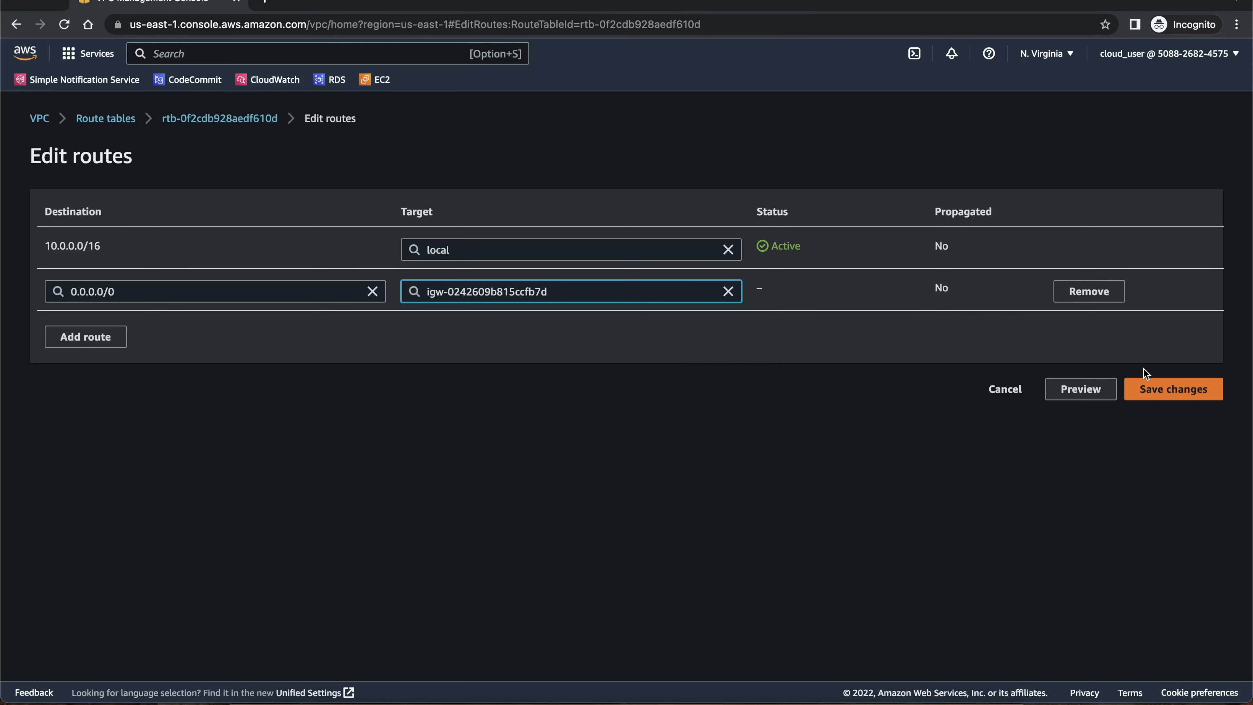
left_click(1151, 393)
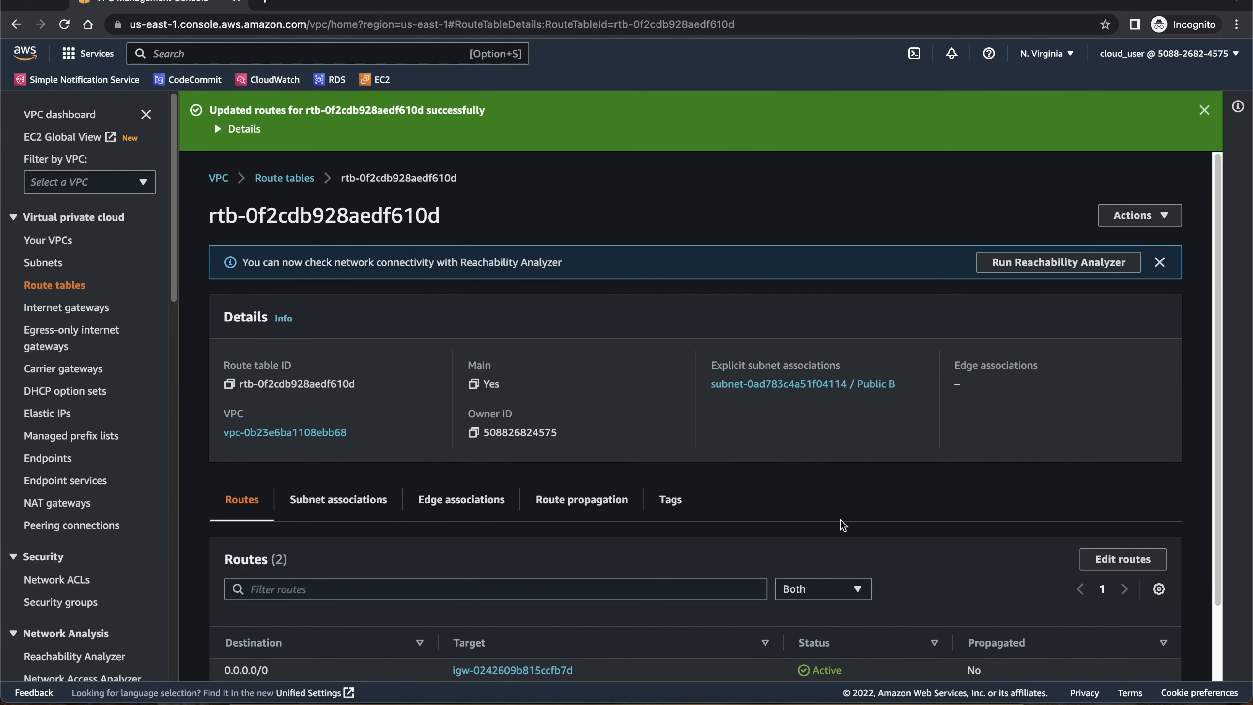
- Edit the route table's subnet associations, save them with Public B explicitly associated, and review the association lists
scroll(838, 519, "down", 2)
left_click(346, 416)
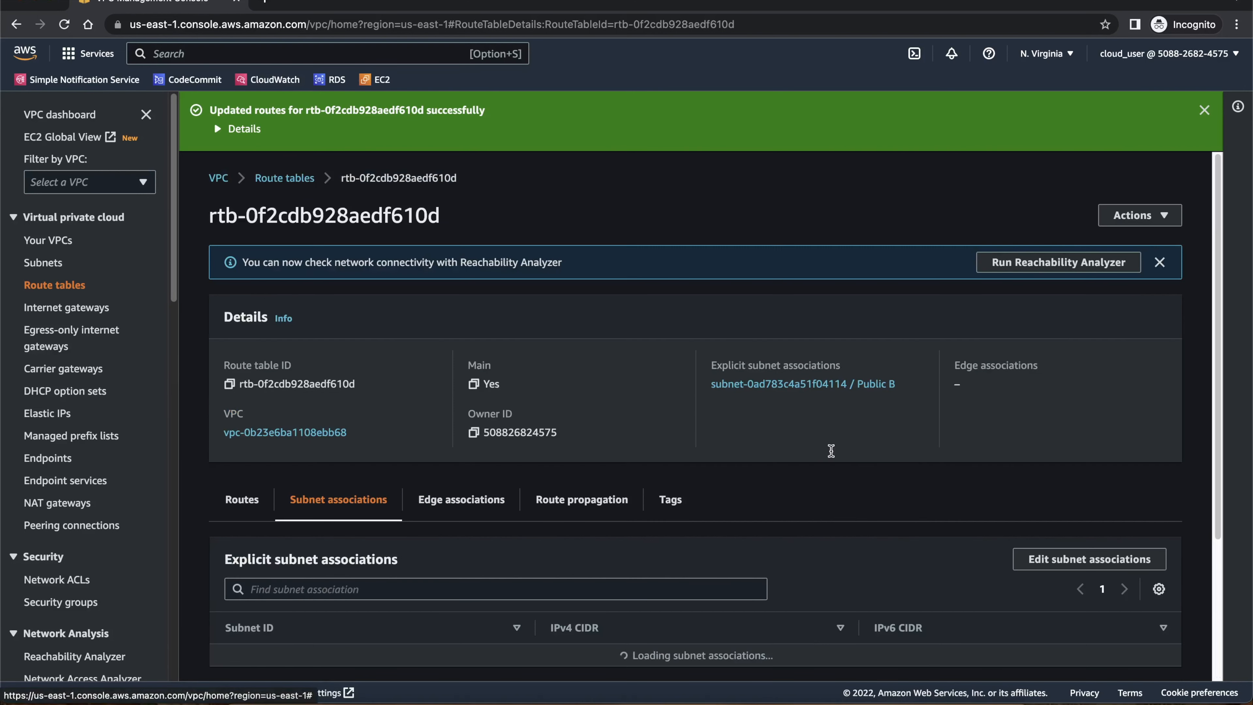
scroll(926, 459, "down", 5)
left_click(1107, 485)
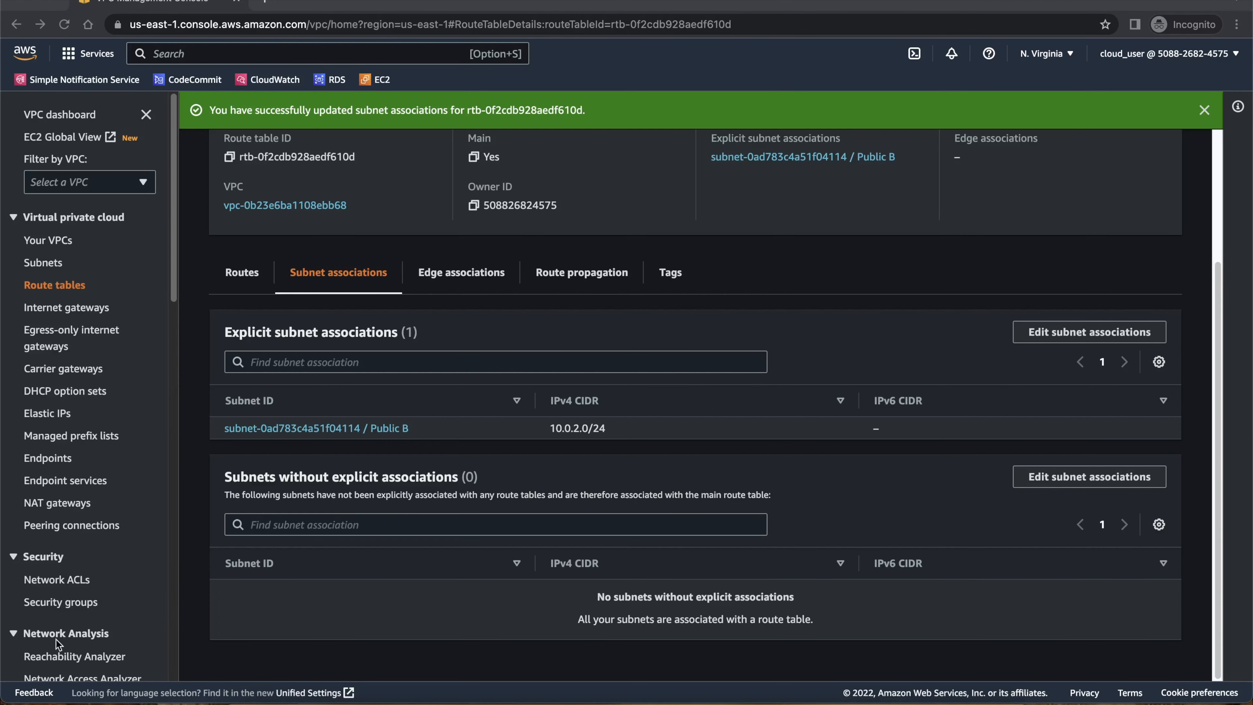
scroll(552, 392, "up", 3)
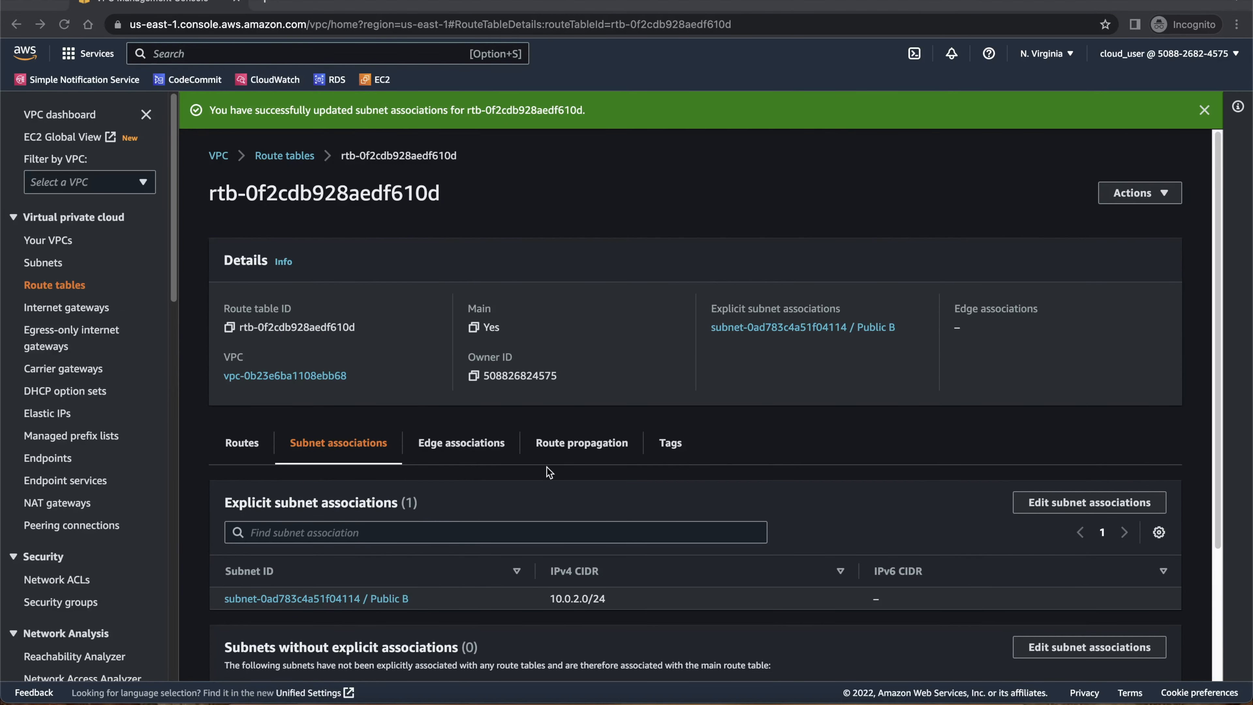
scroll(556, 471, "down", 3)
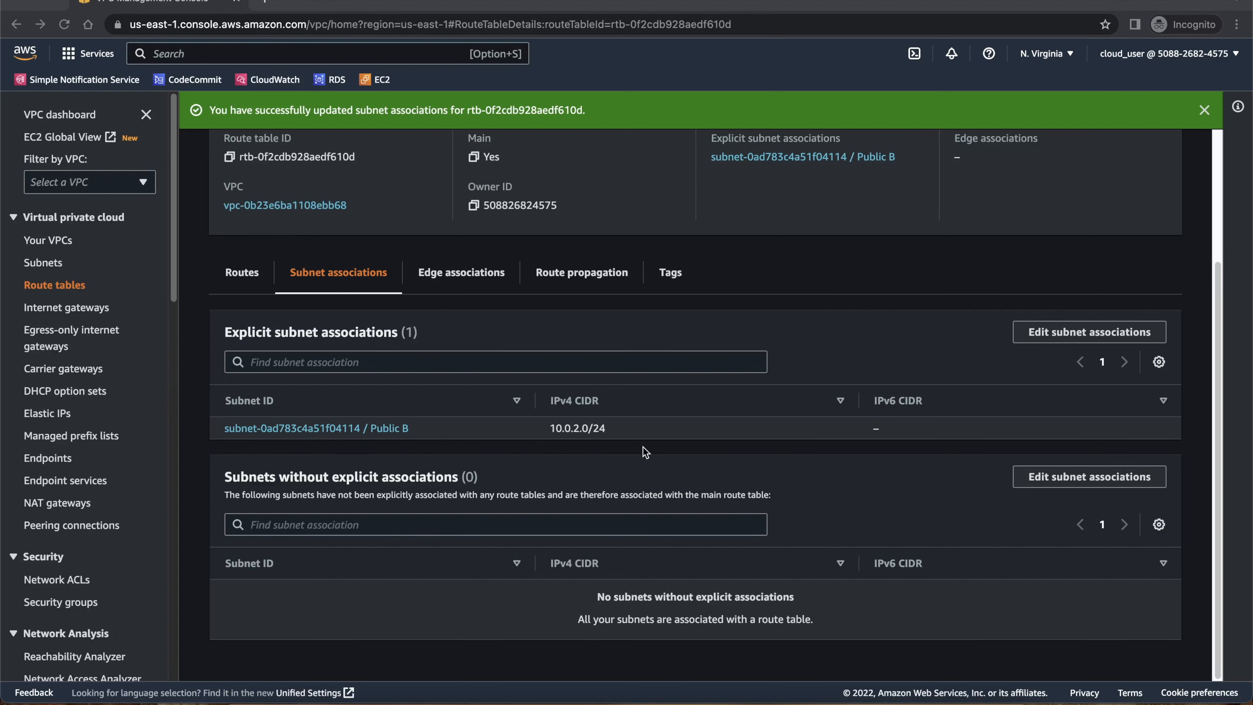
- Go to the Public B subnet and examine the inbound and outbound rules of its network ACL
left_click(385, 428)
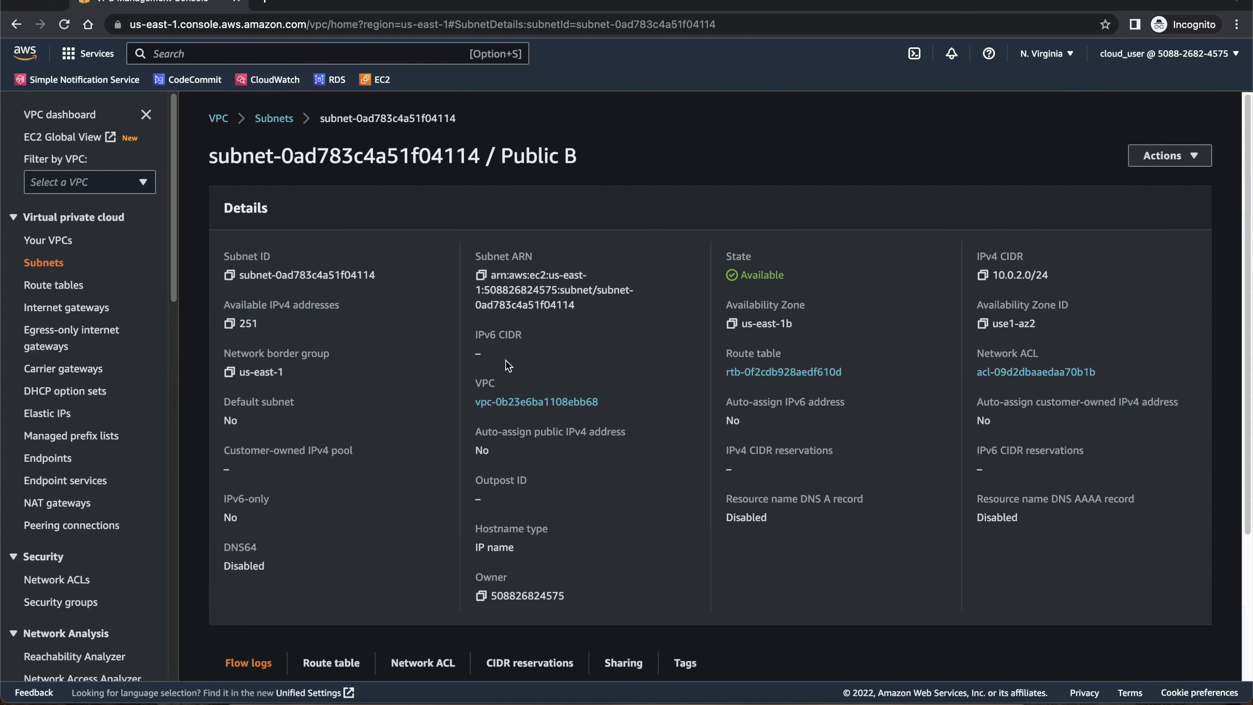
left_click(56, 269)
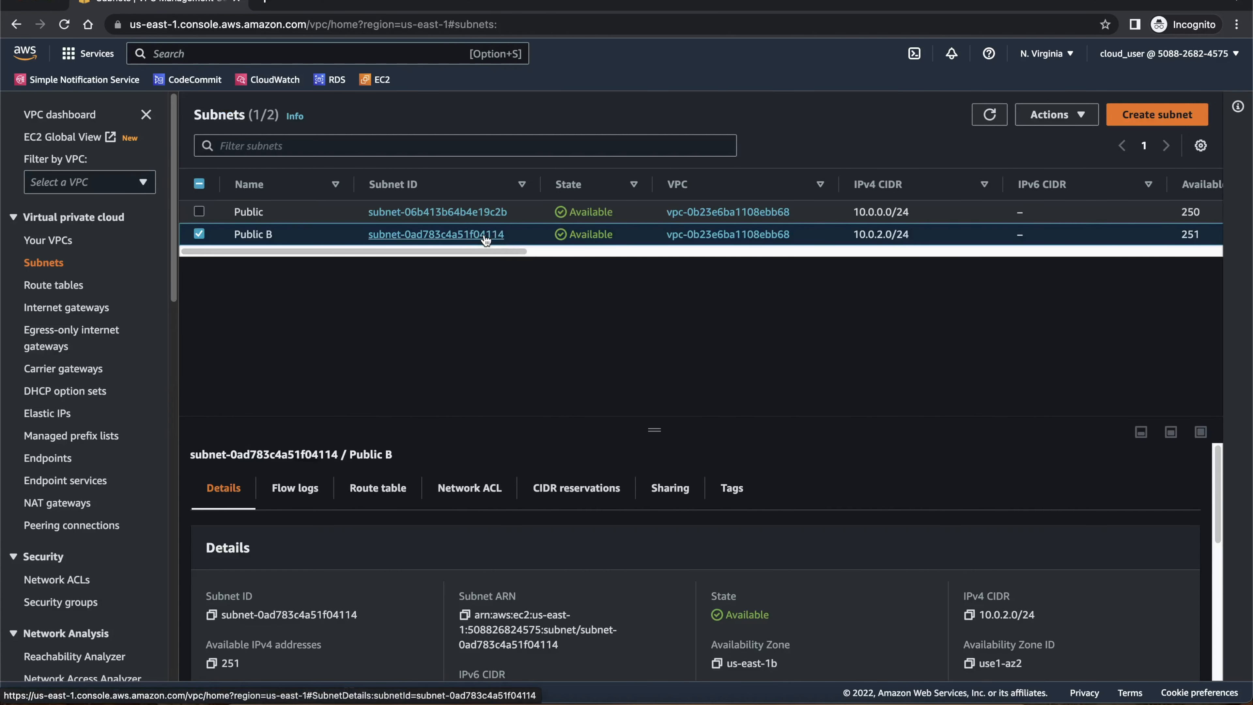
left_click(476, 491)
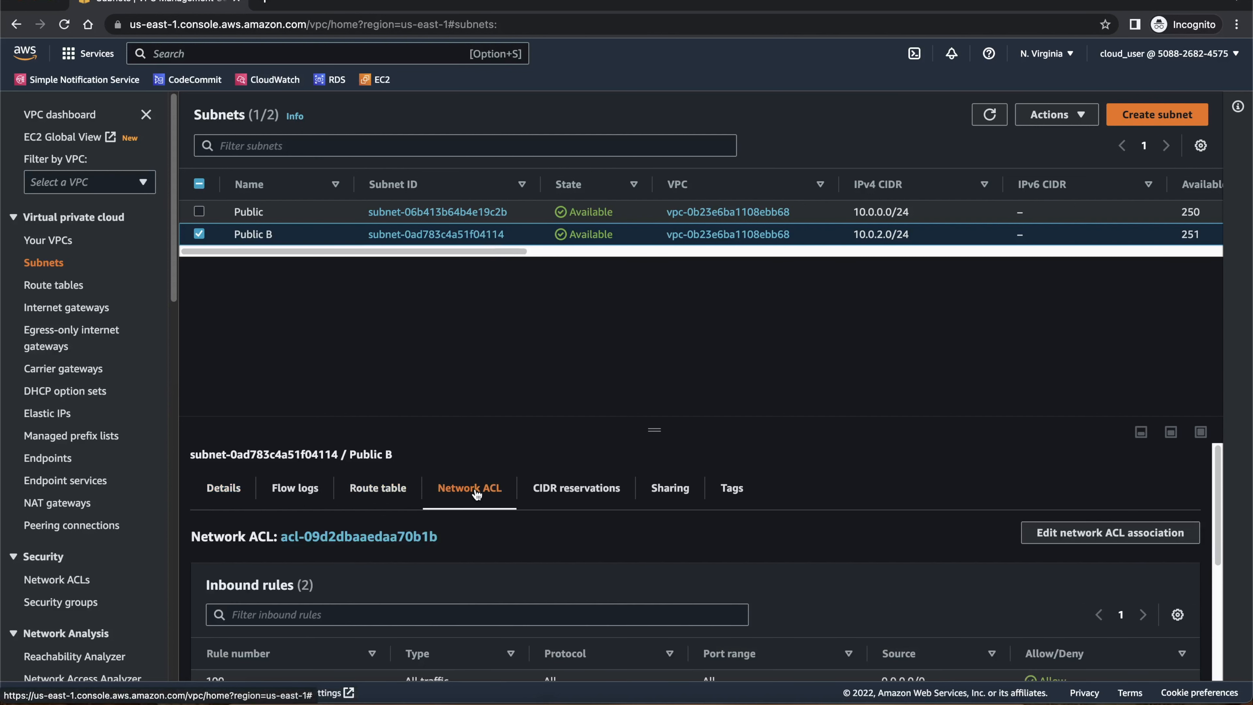
scroll(474, 488, "down", 5)
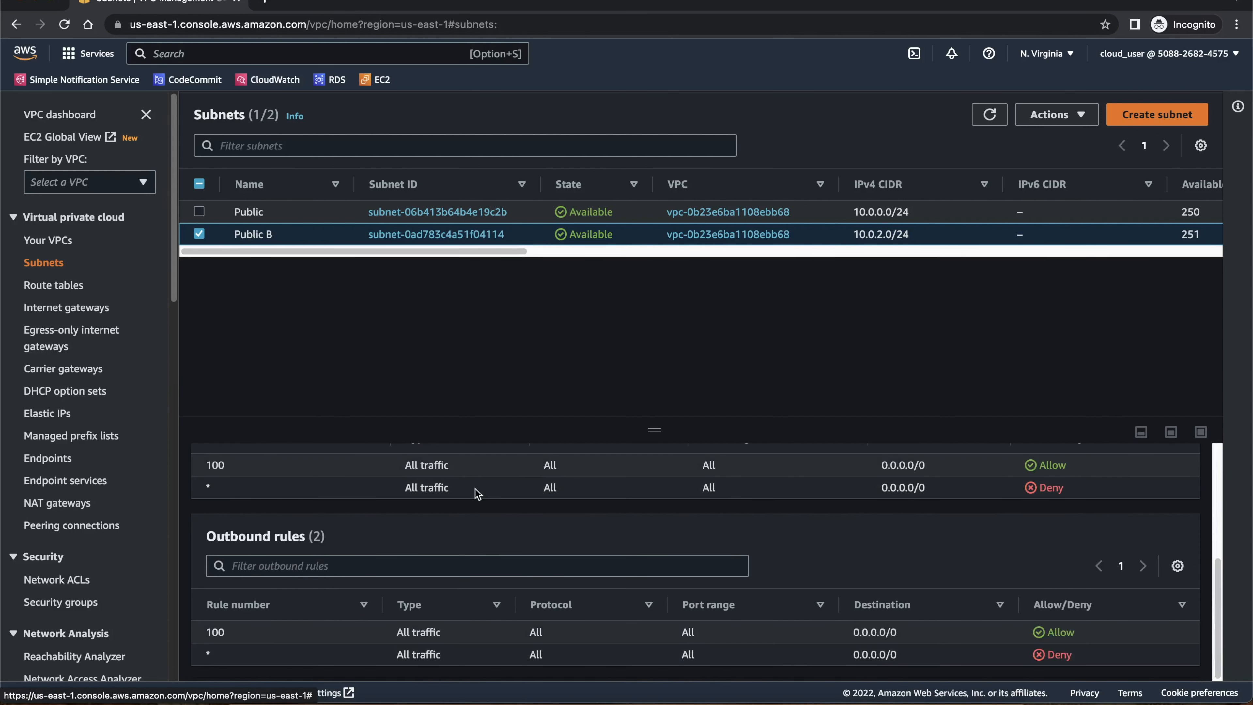
scroll(474, 488, "up", 5)
- Open Public B's network ACL for inbound rule editing and set rule 100's type to HTTP (80)
left_click(373, 537)
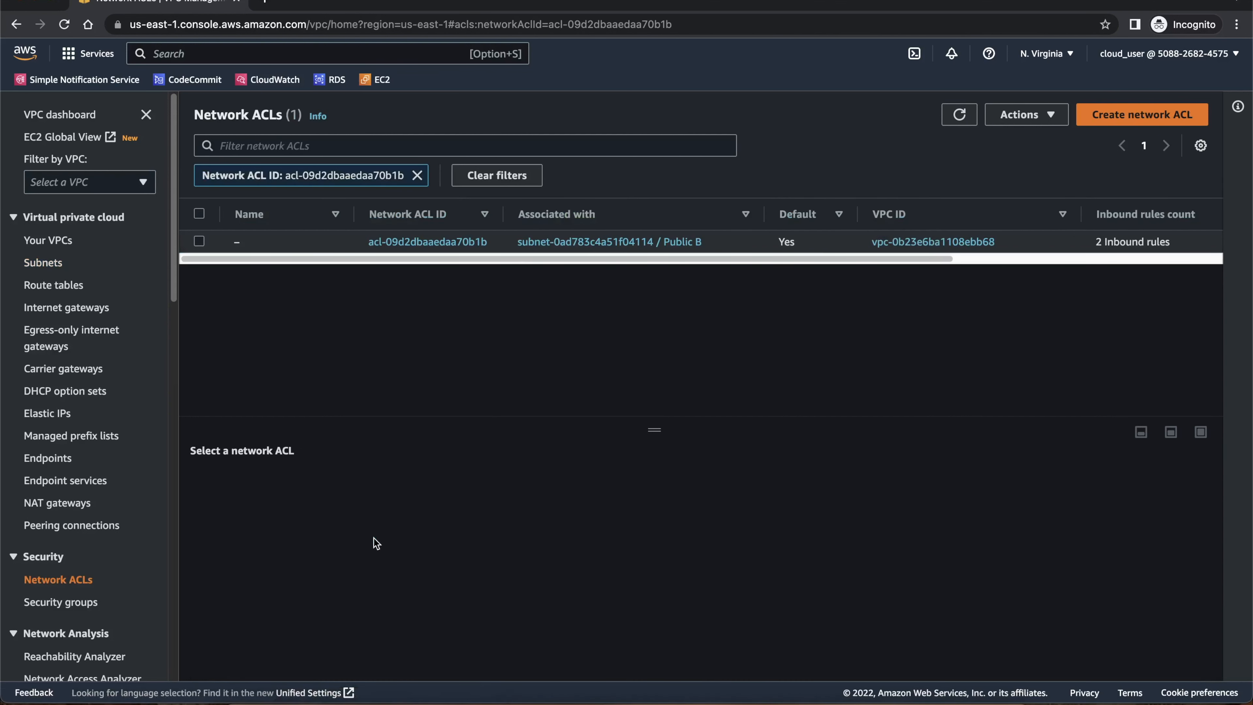
left_click(329, 245)
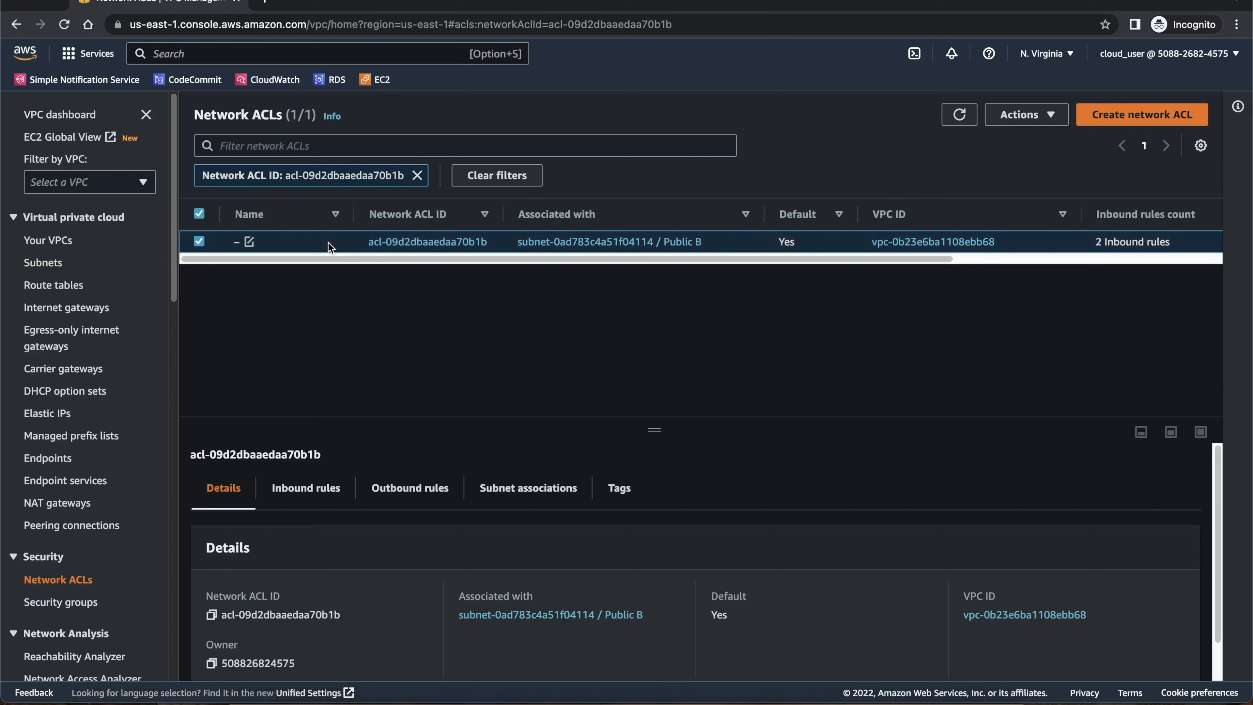
left_click(286, 495)
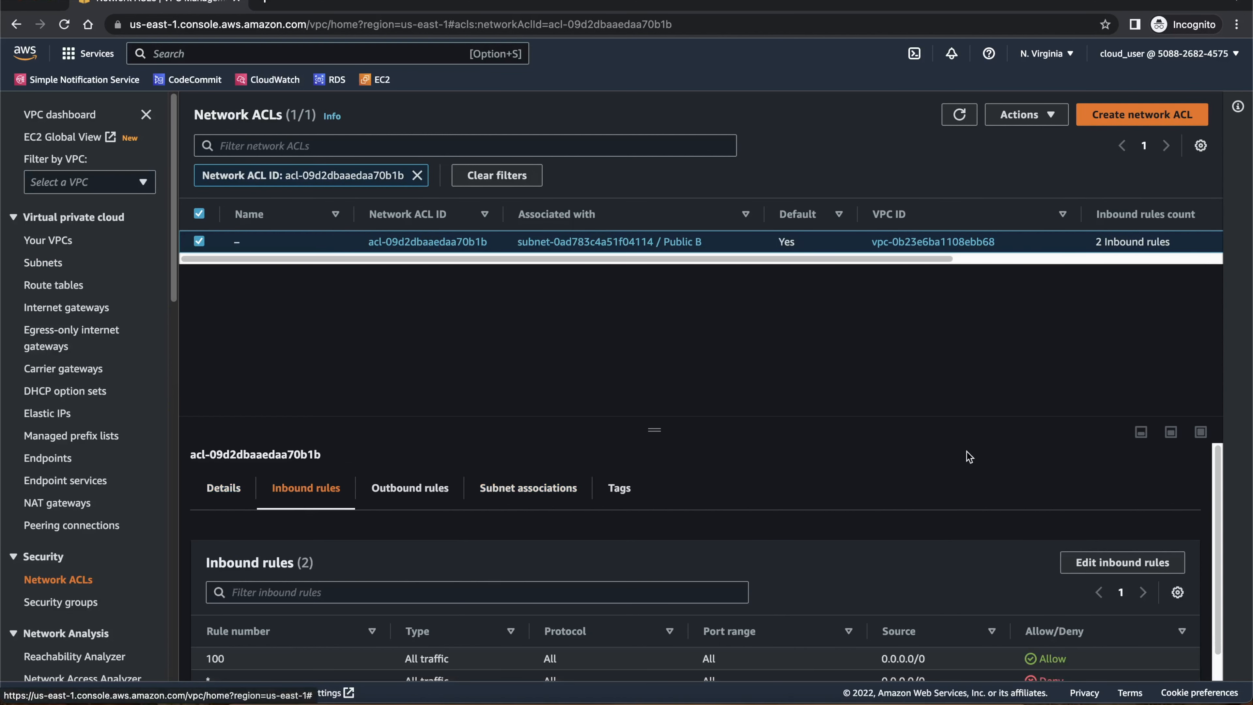
scroll(966, 450, "down", 1)
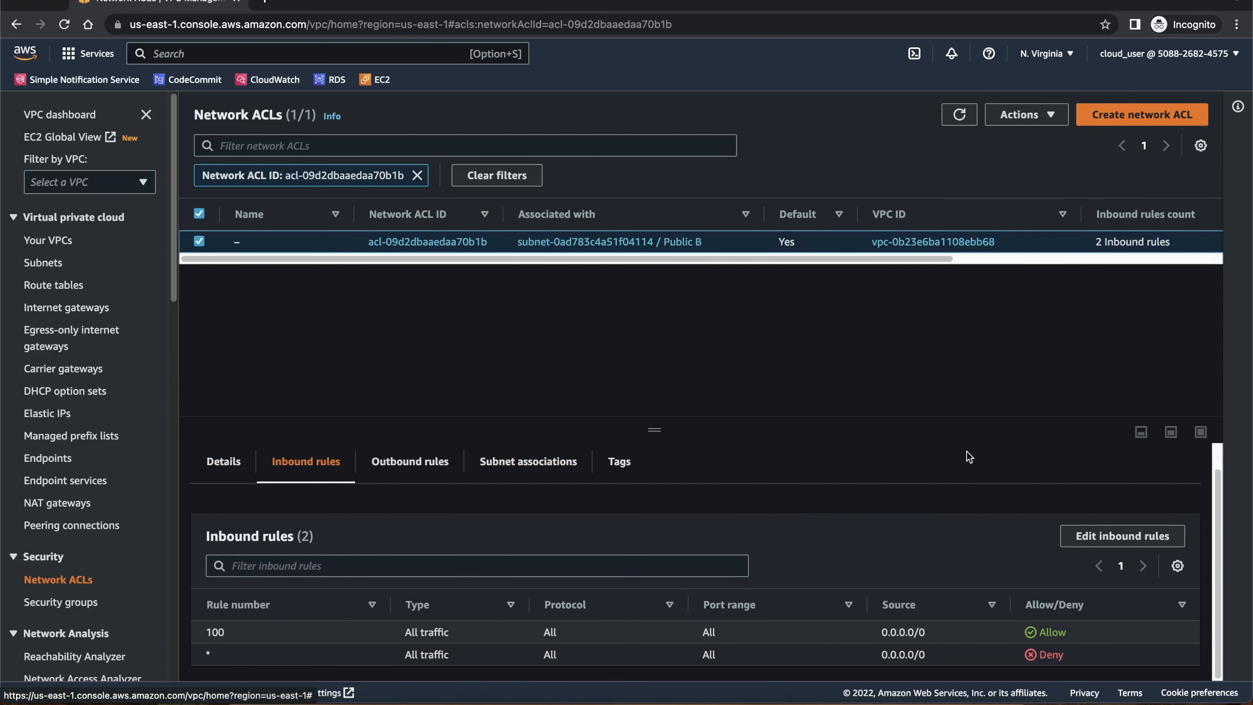
left_click(1110, 540)
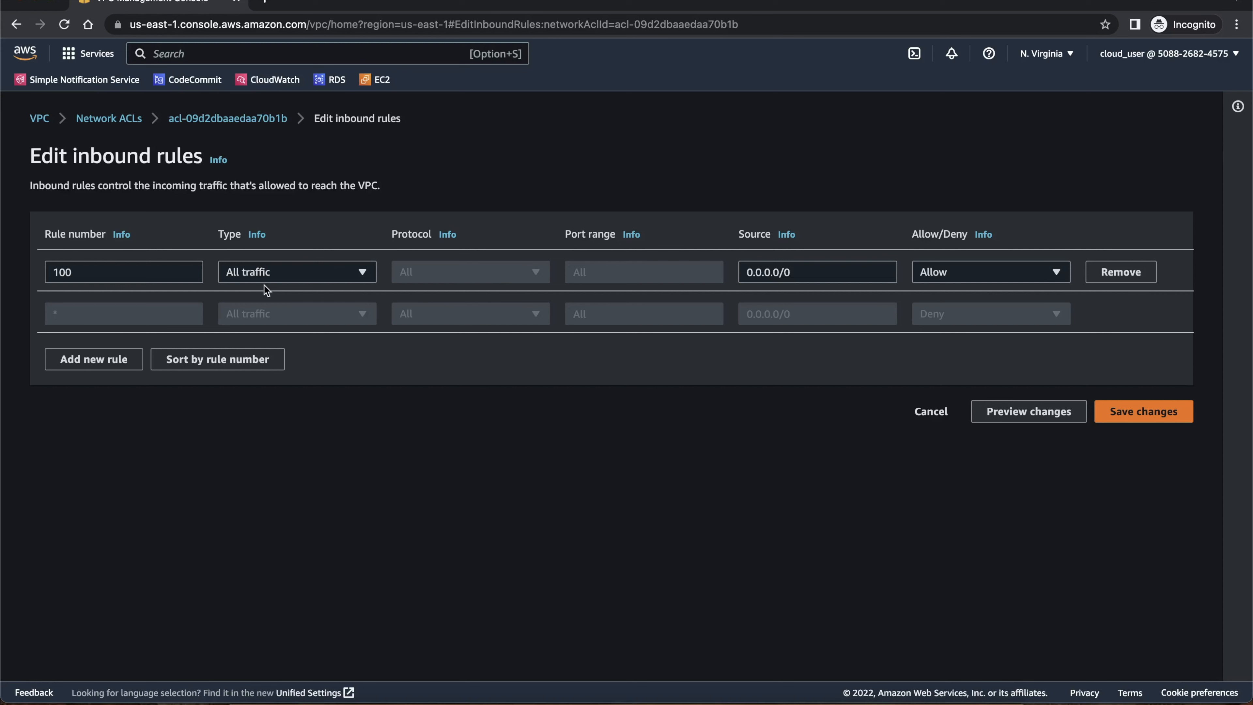
left_click(285, 279)
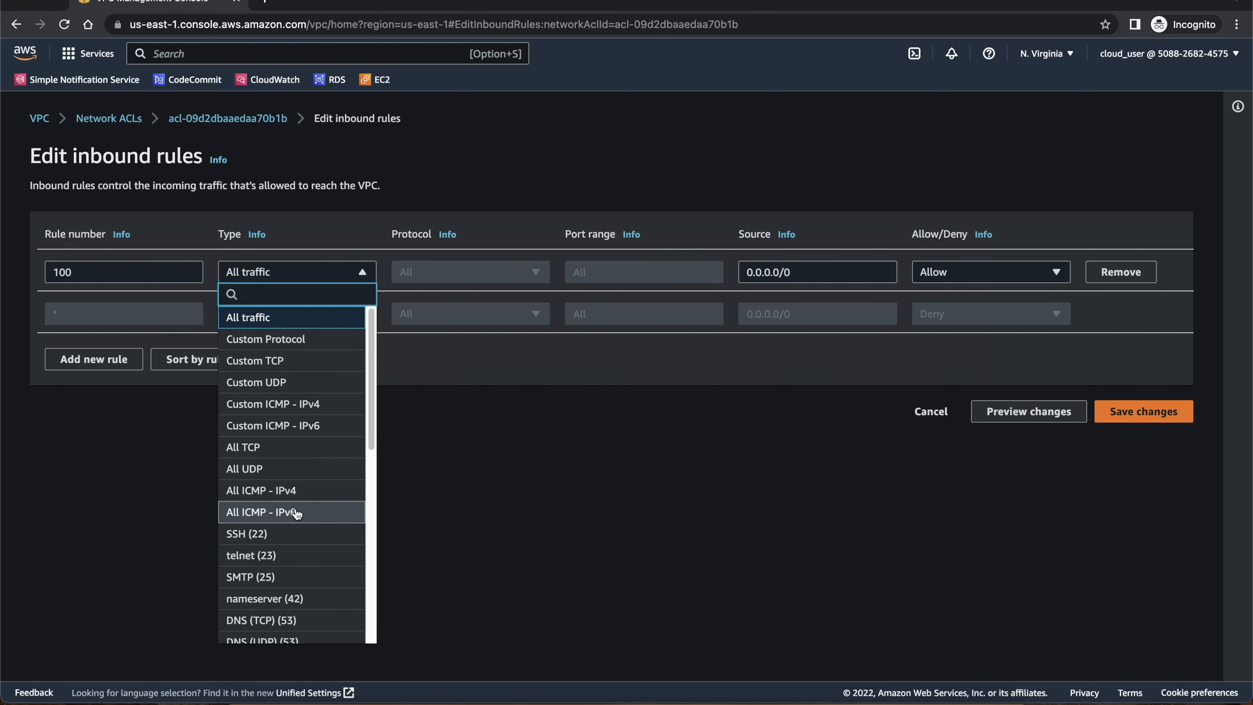
type("htt")
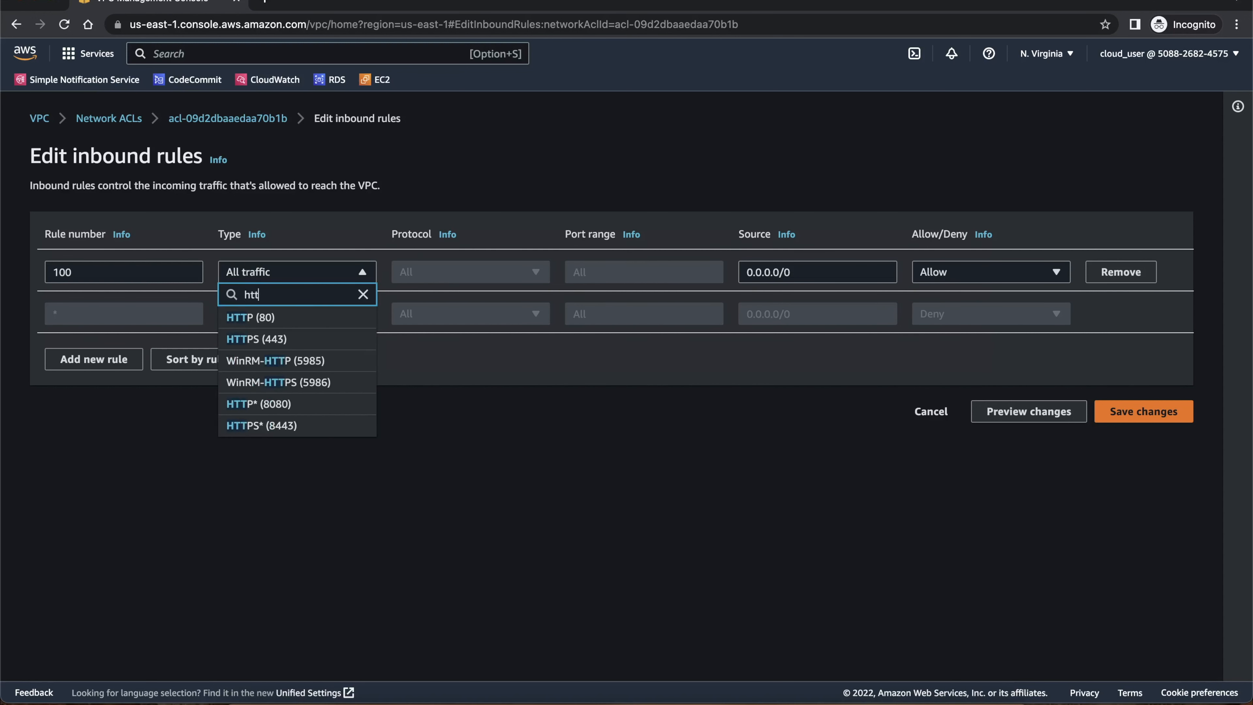
left_click(274, 319)
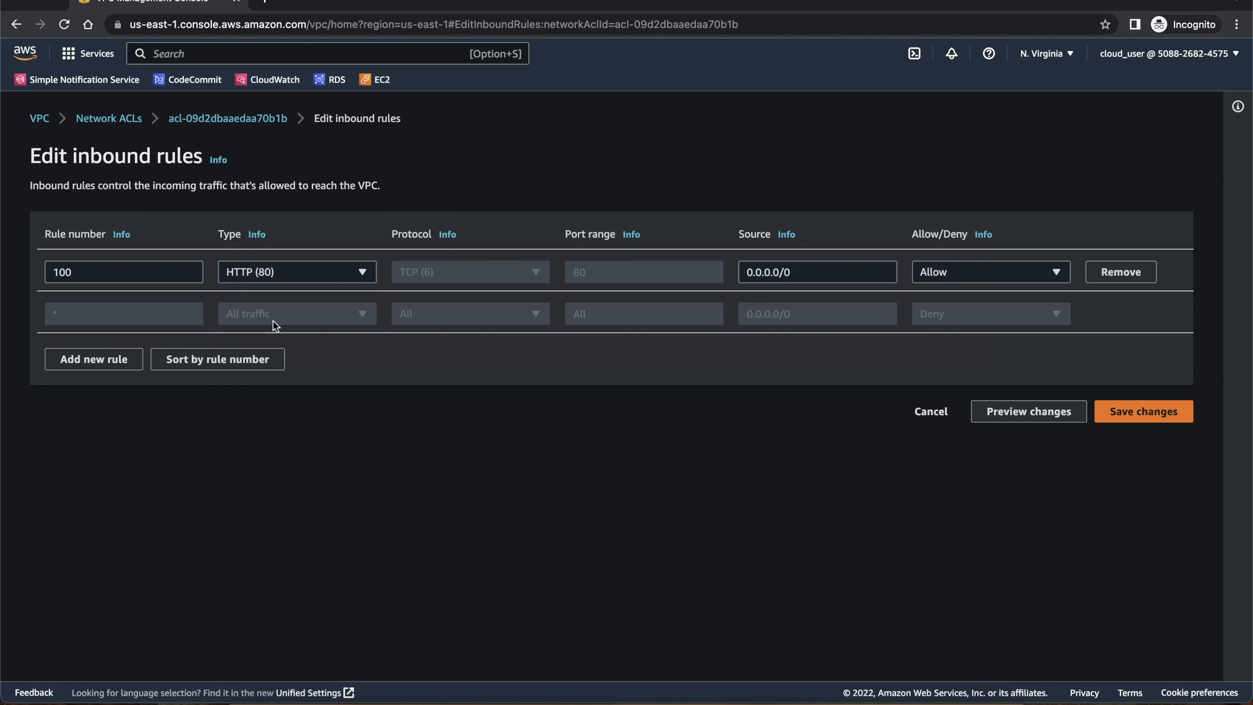
- Add inbound rule 101 with type HTTPS (443)
left_click(96, 361)
left_click(99, 313)
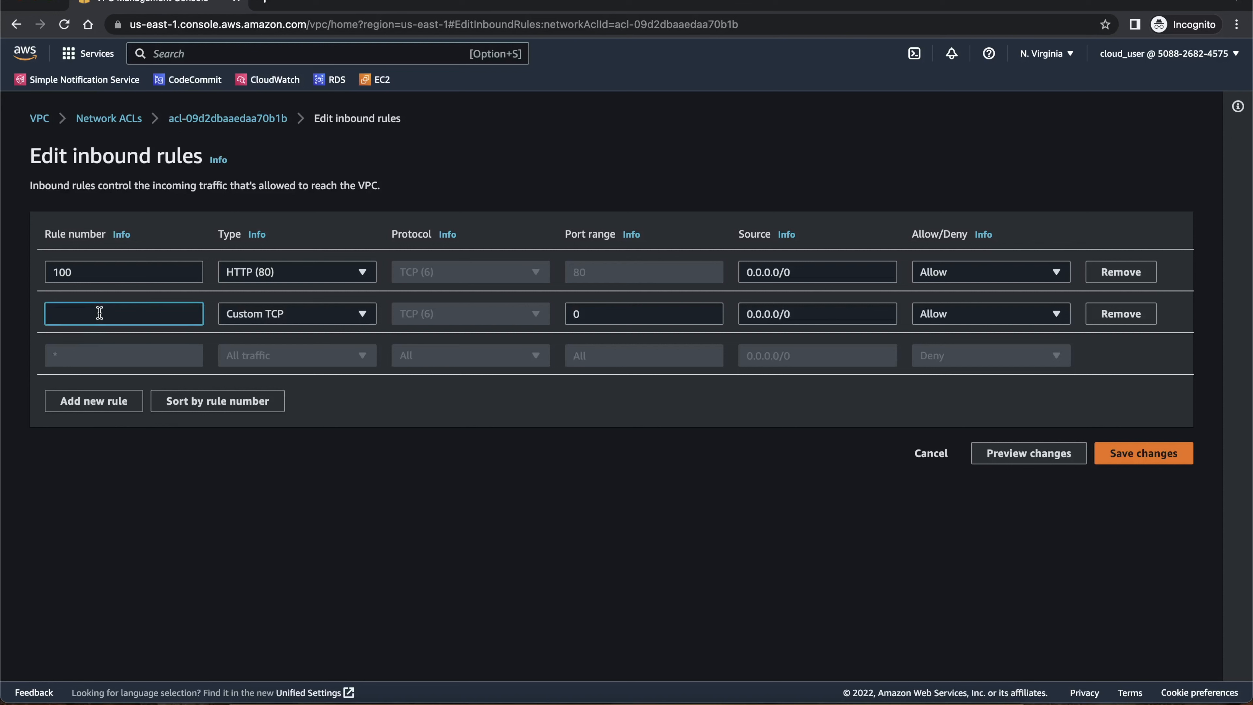
type("101")
key("Tab")
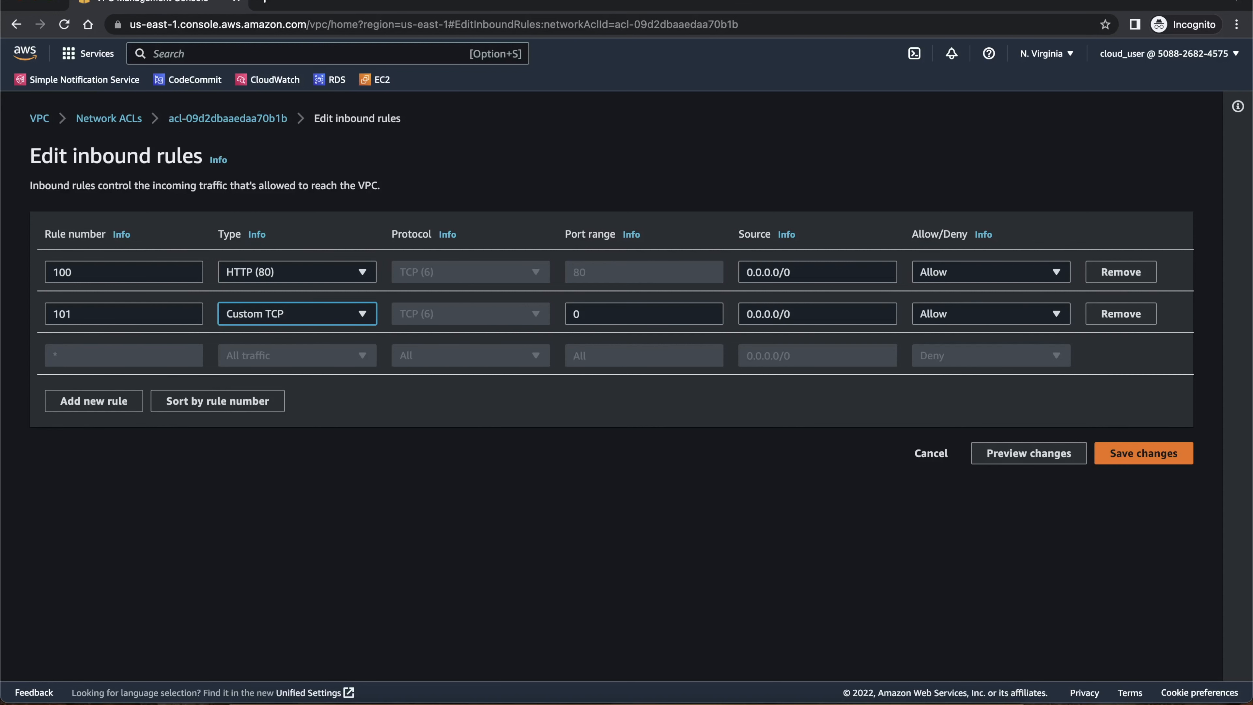
left_click(277, 318)
type("https")
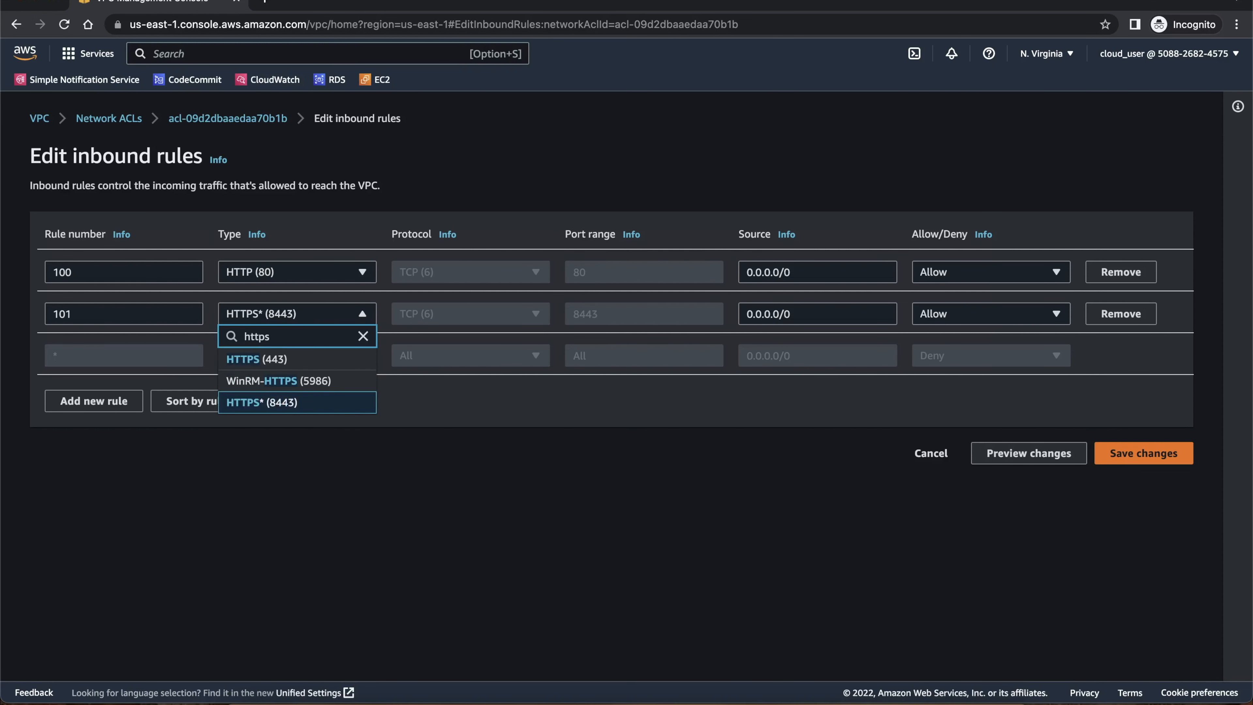
left_click(264, 359)
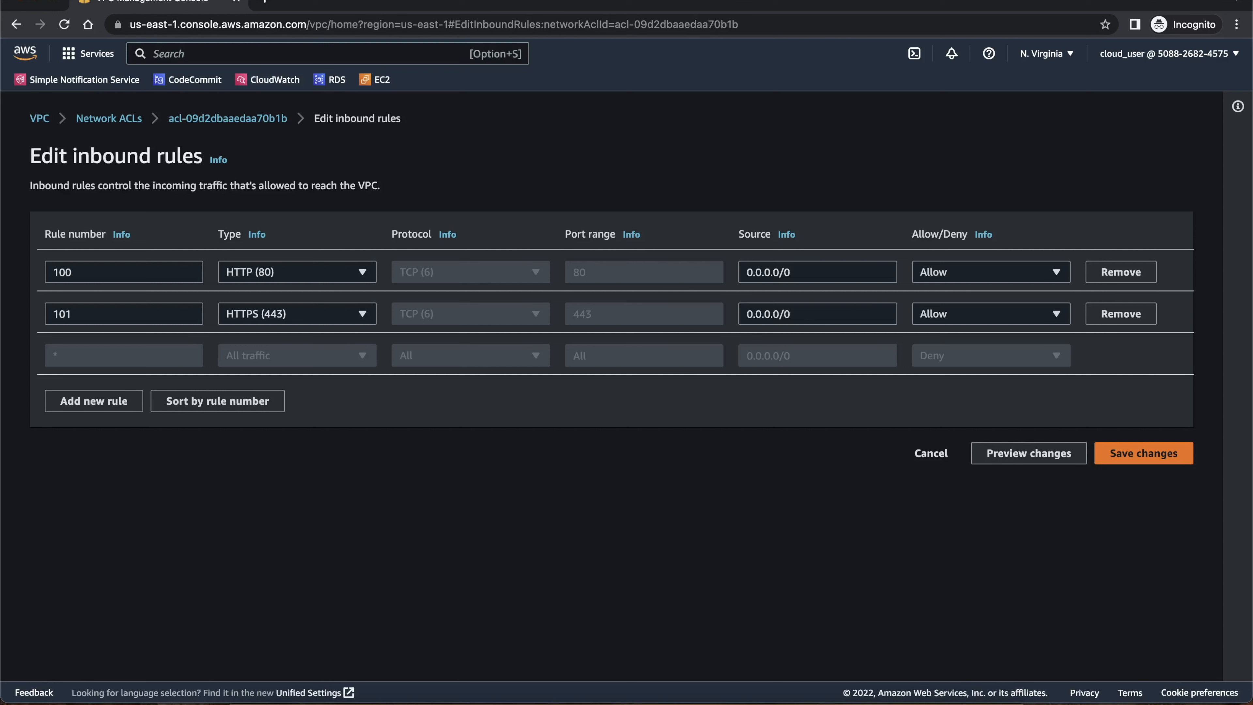
- Add Custom TCP inbound rule 102 with port range 1024-65535 and save the inbound rules
left_click(90, 400)
left_click(101, 356)
type("102")
key("Tab")
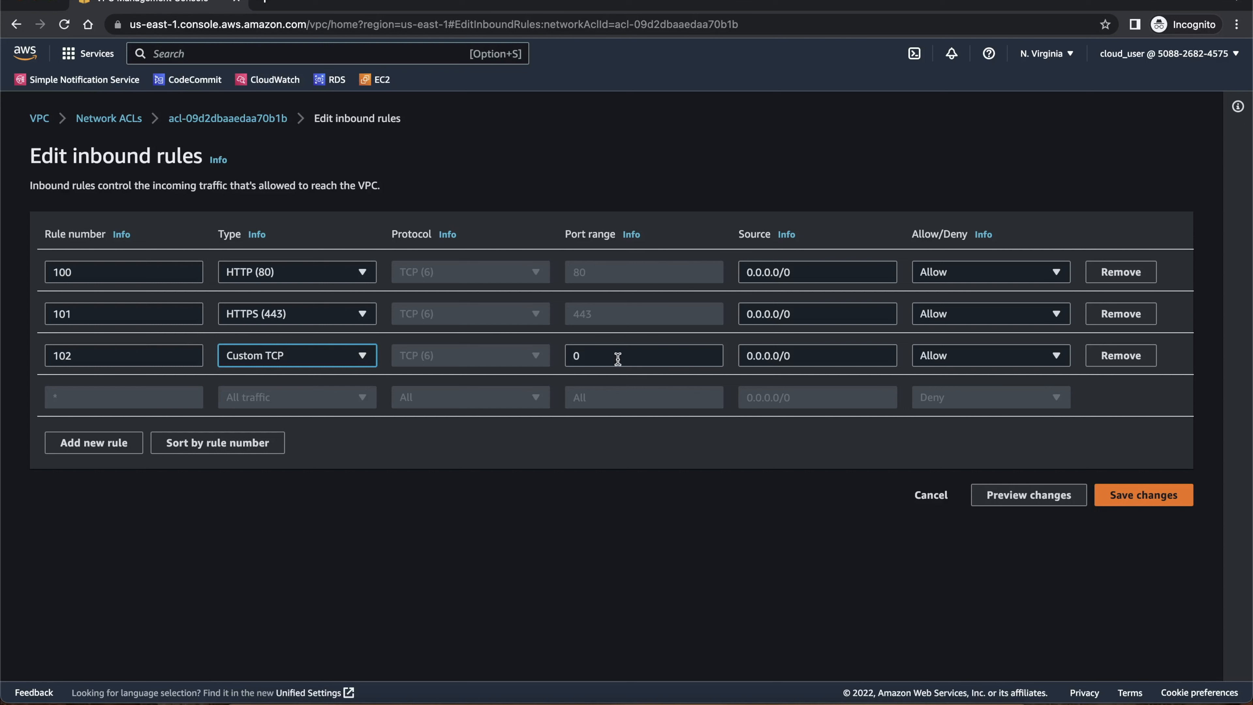
left_click(516, 363)
left_click(637, 362)
key("BackSpace")
type("10")
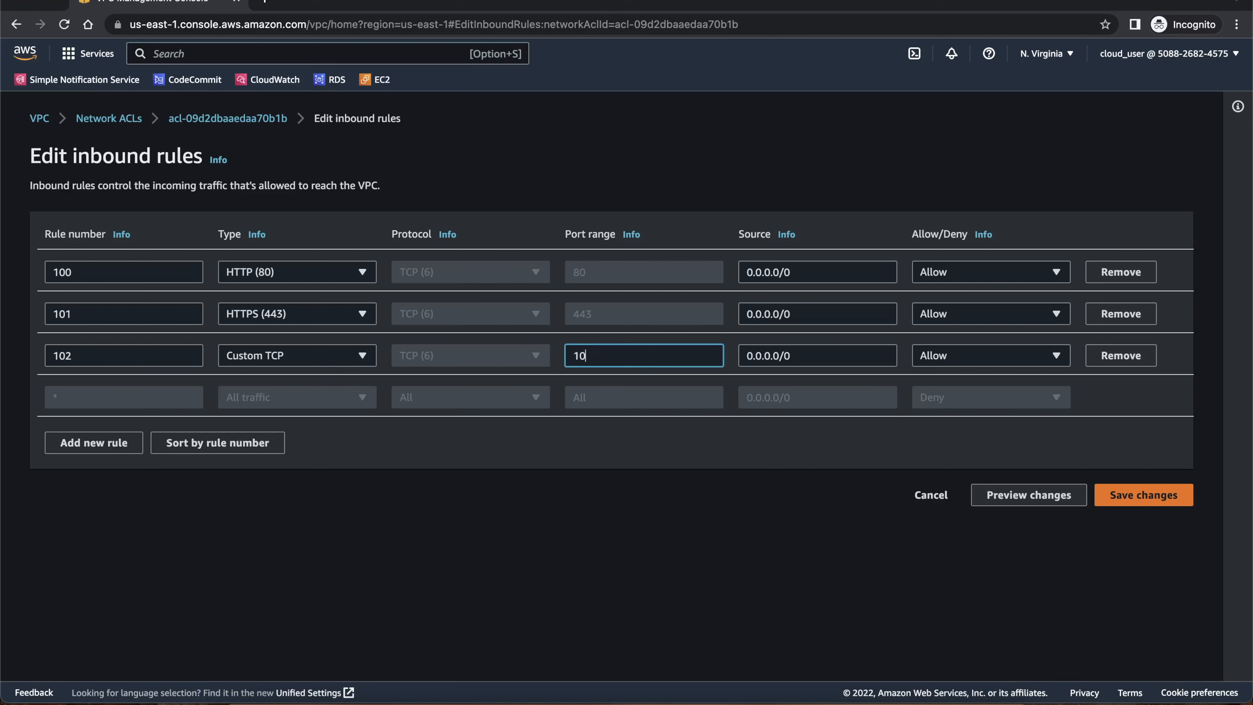
type("4-65535")
key("Left")
type("2")
key("Tab")
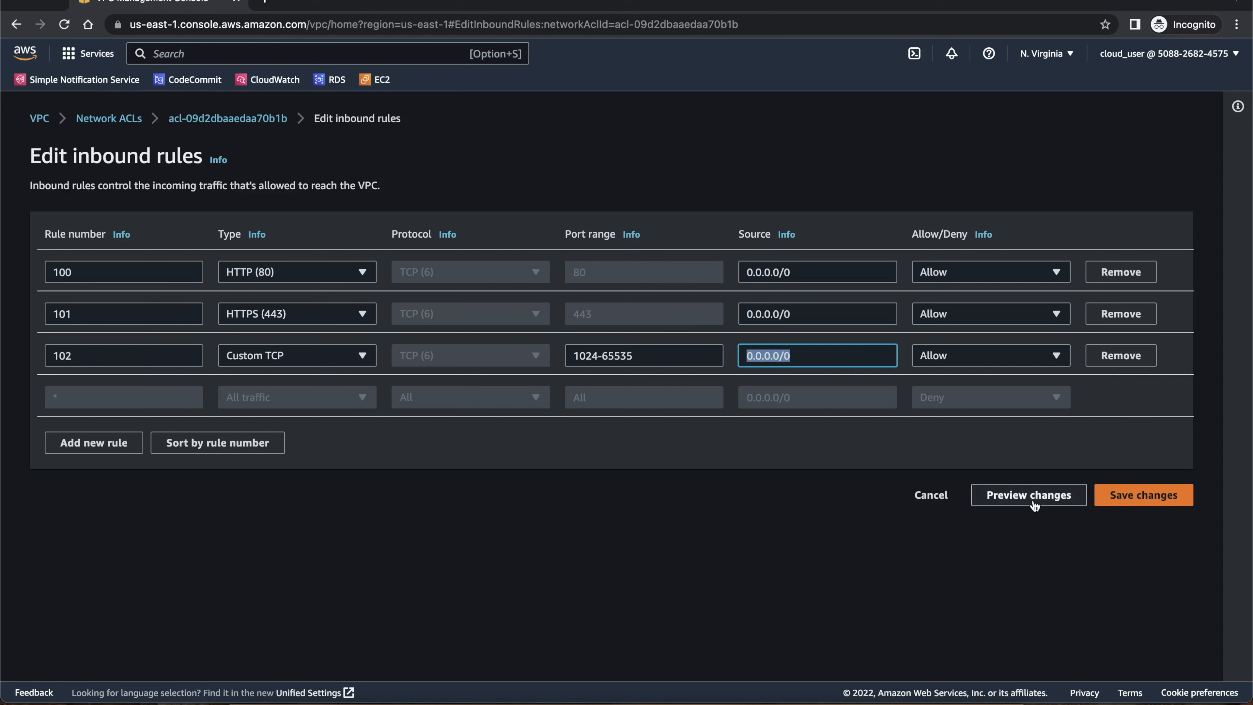
left_click(1129, 502)
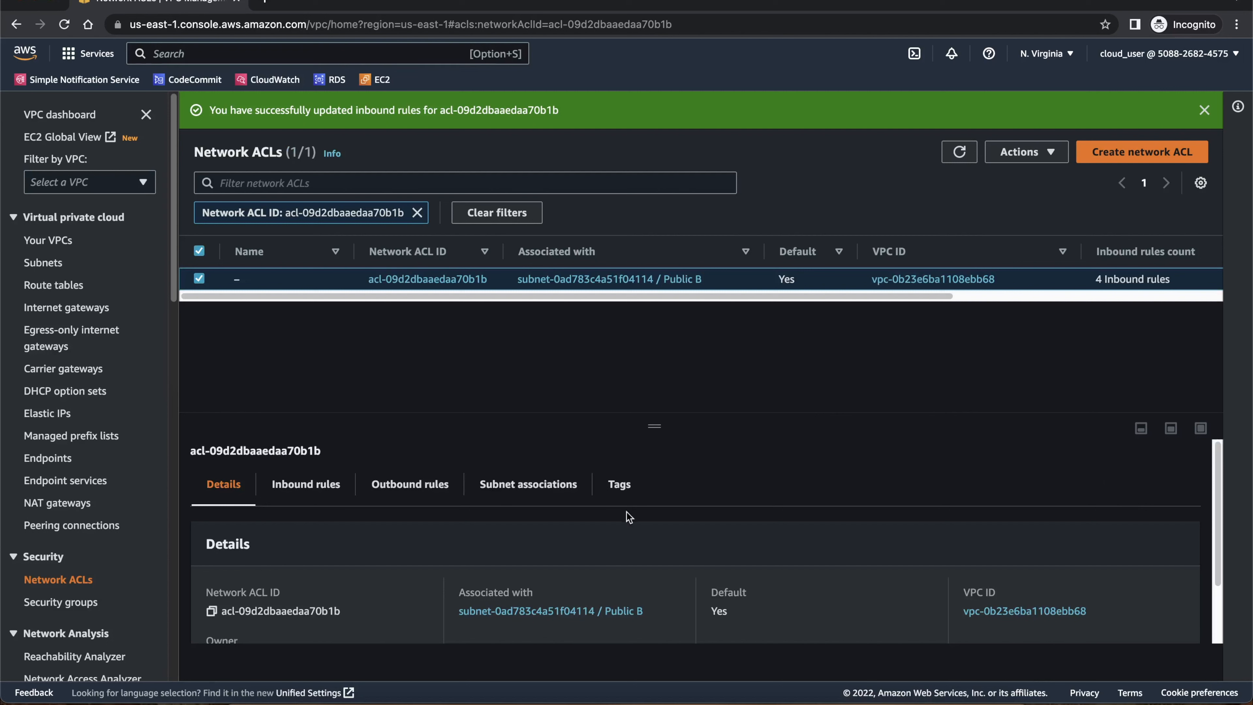
- Review the saved inbound rules of Public B's network ACL
left_click(316, 483)
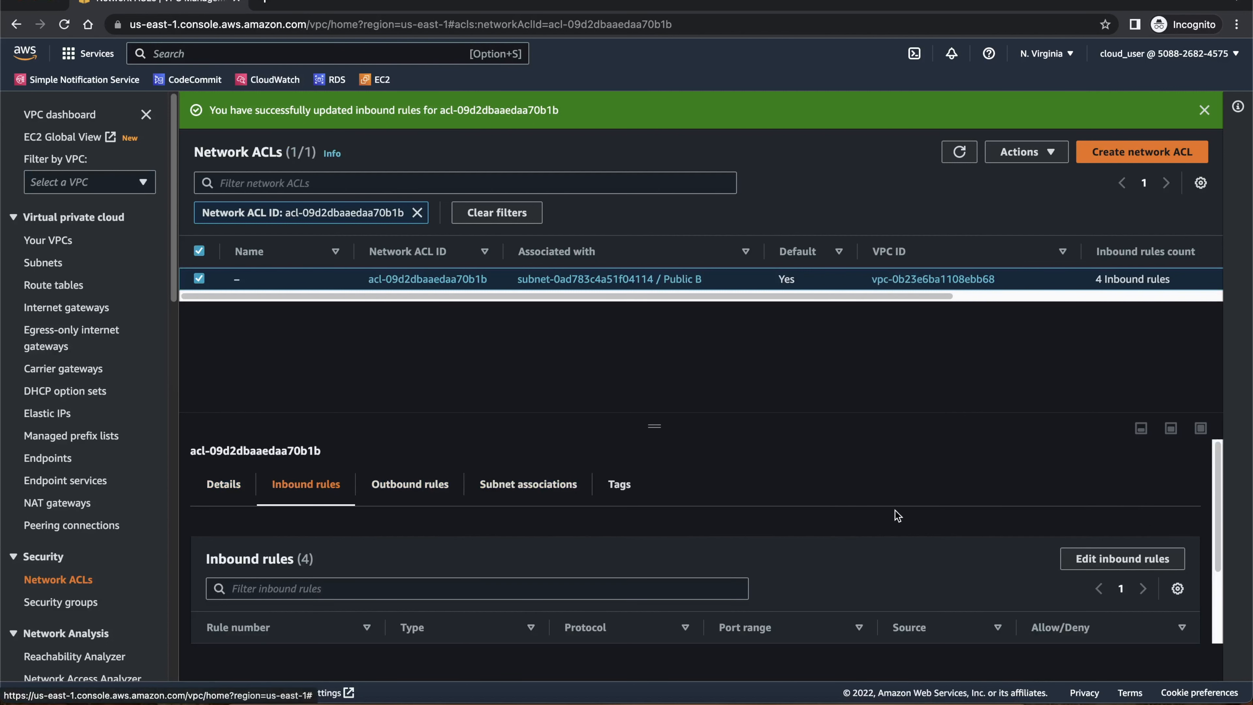
scroll(970, 464, "down", 3)
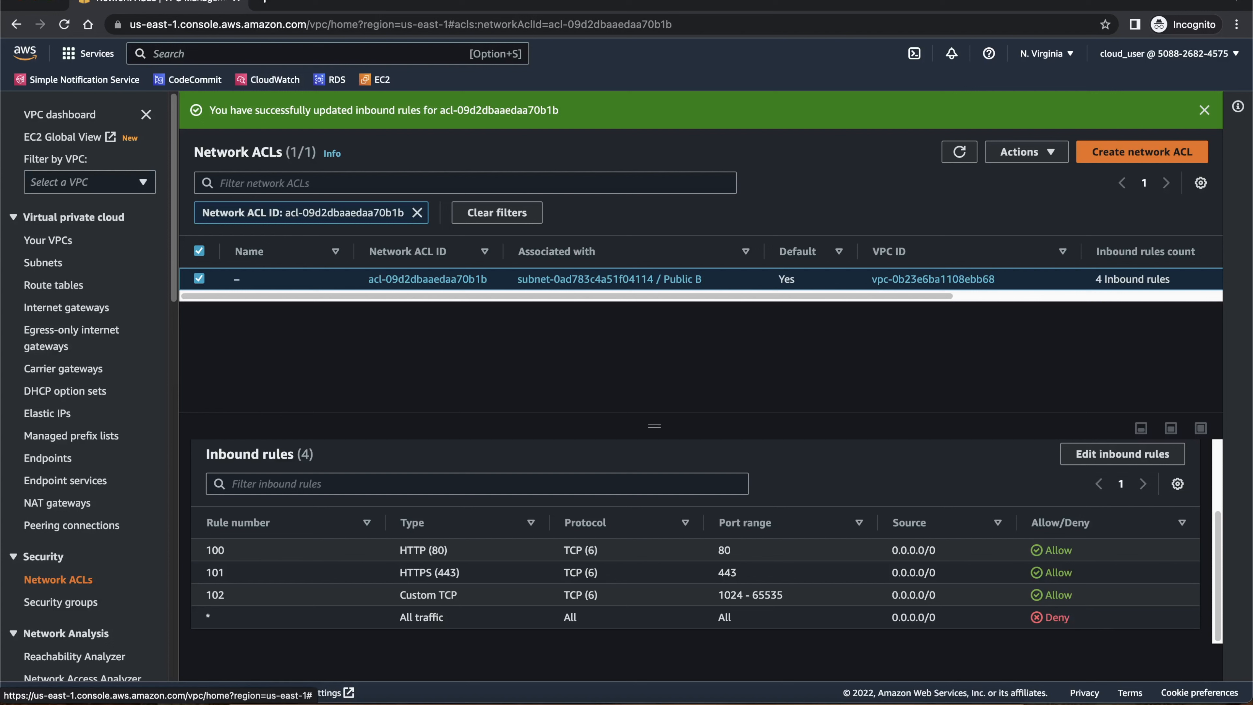
left_click(393, 392)
scroll(55, 403, "down", 8)
scroll(56, 404, "up", 8)
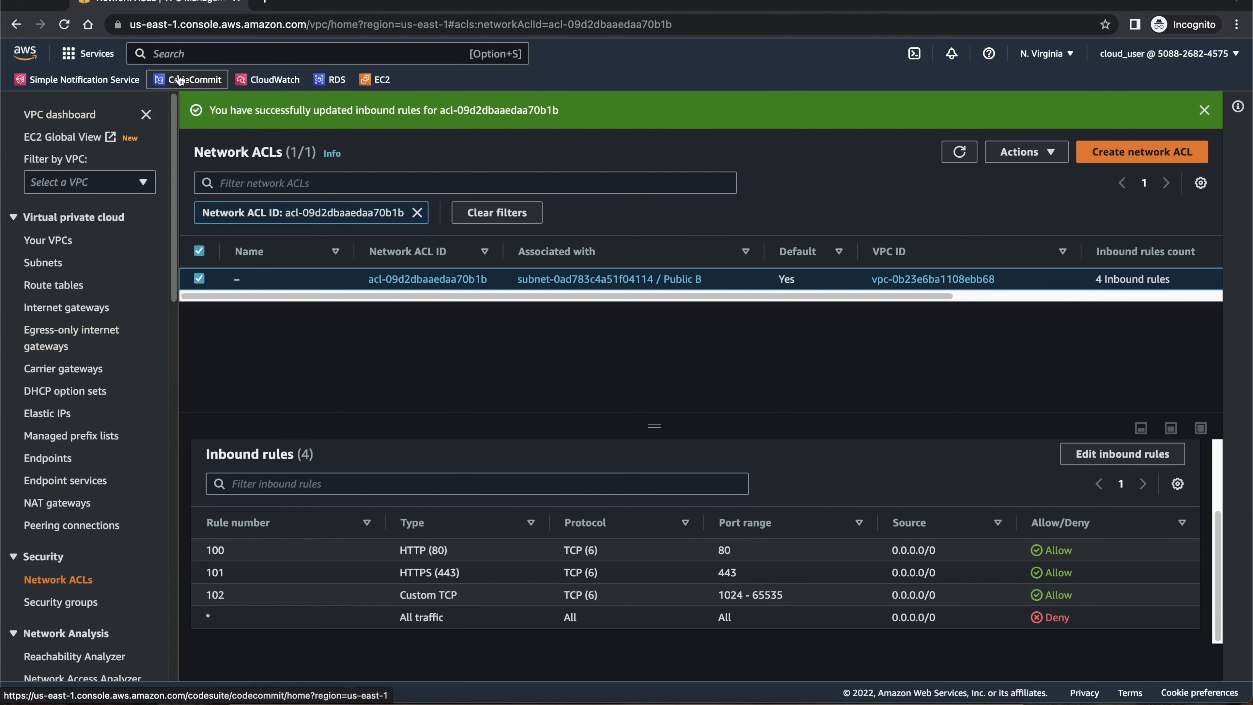
- Search for the EC2 service, open it in a separate browser tab, and switch to its dashboard
left_click(193, 54)
type("ec2")
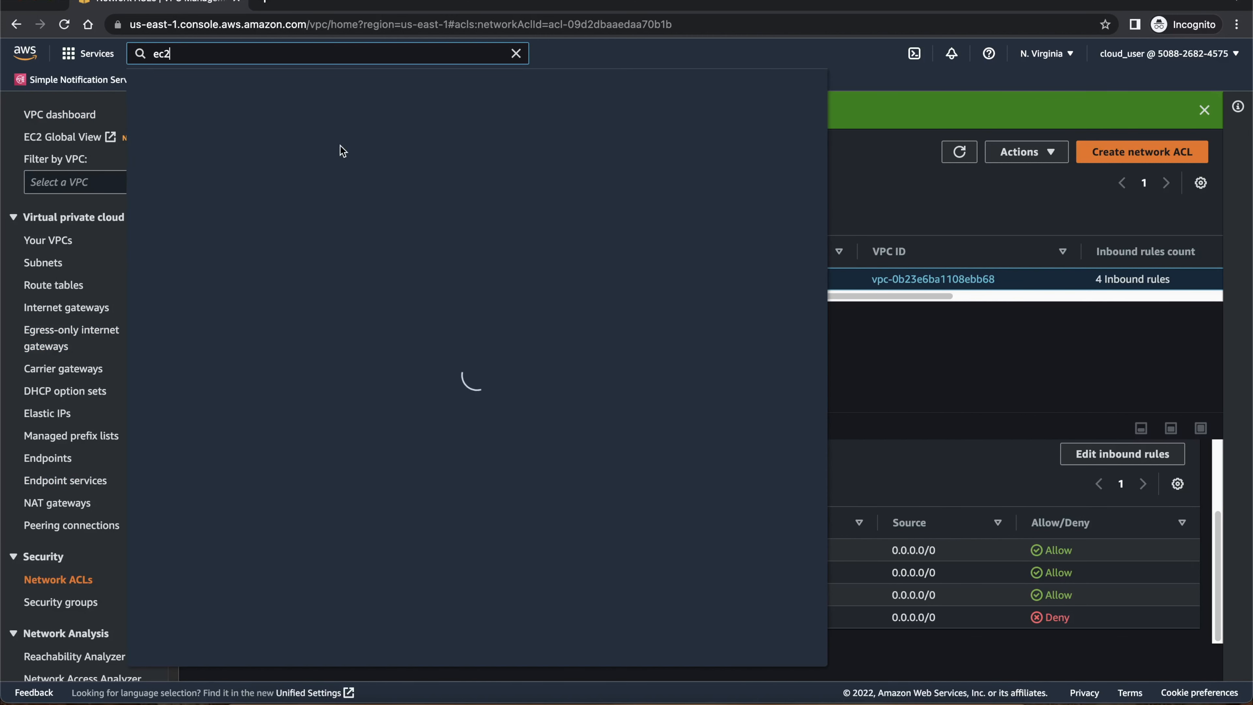
right_click(371, 168)
left_click(415, 173)
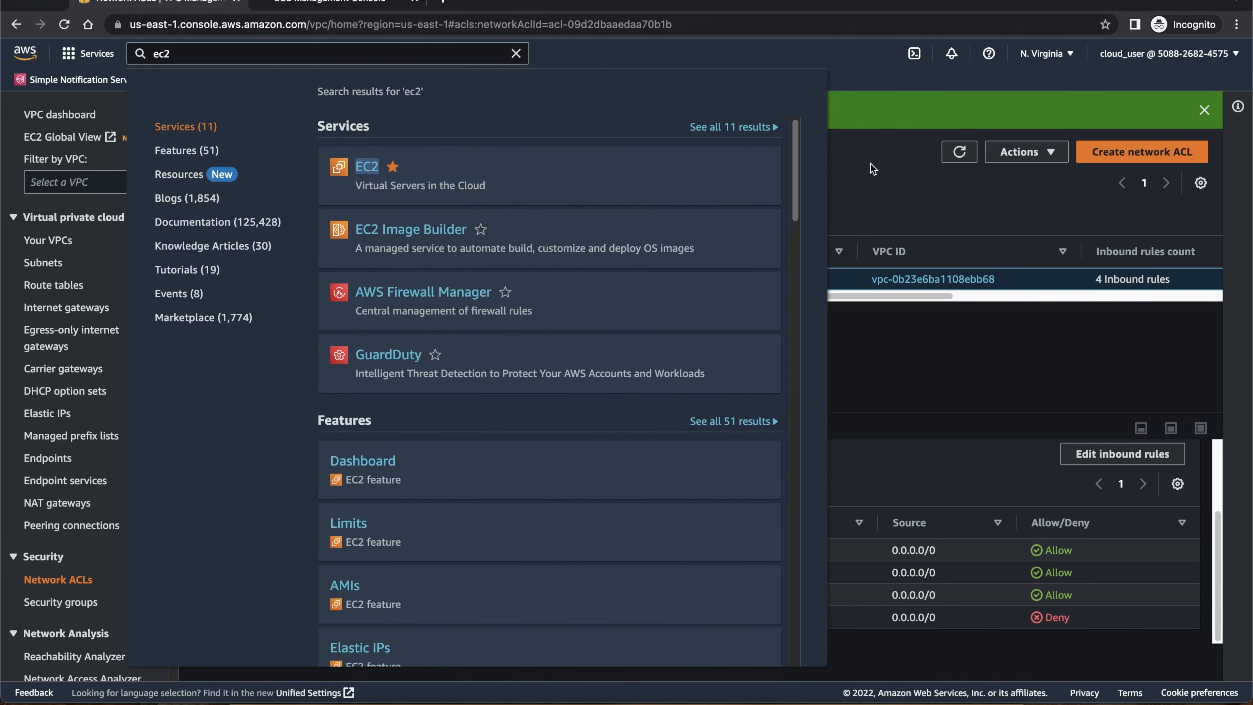
left_click(870, 163)
left_click(334, 5)
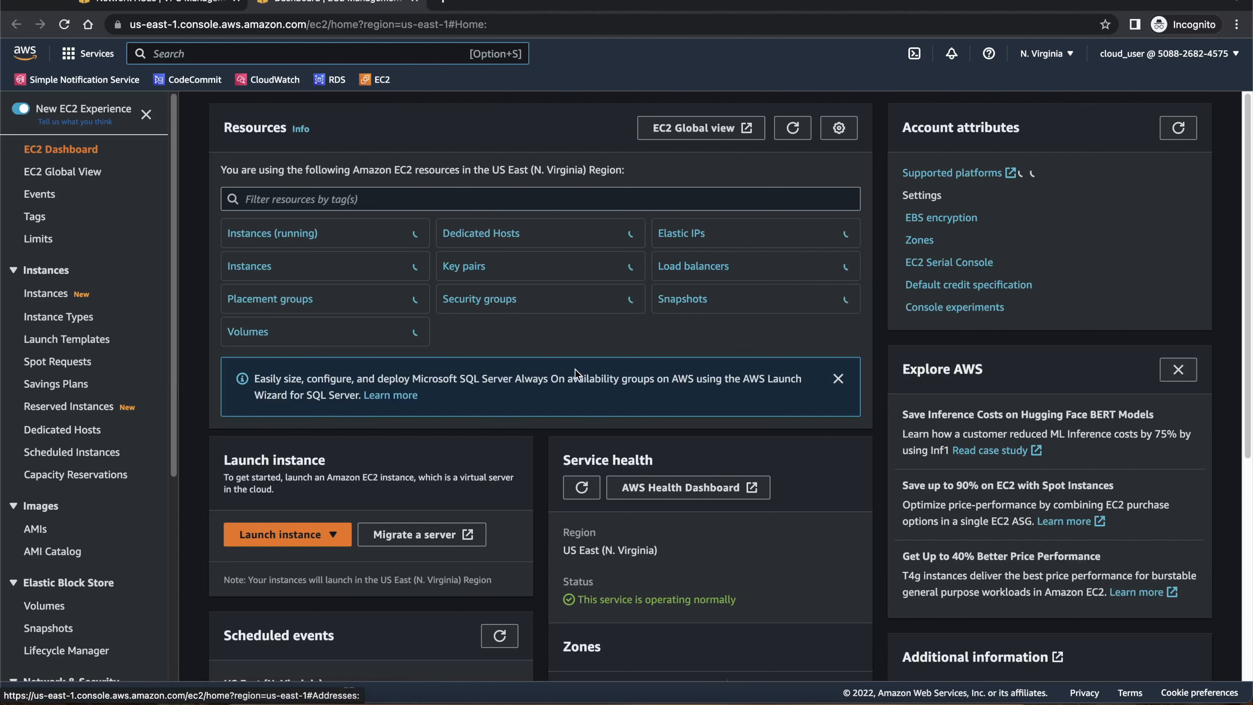
- Start launching a new EC2 instance, name it Web A, and choose Amazon Linux as its operating system image
left_click(276, 537)
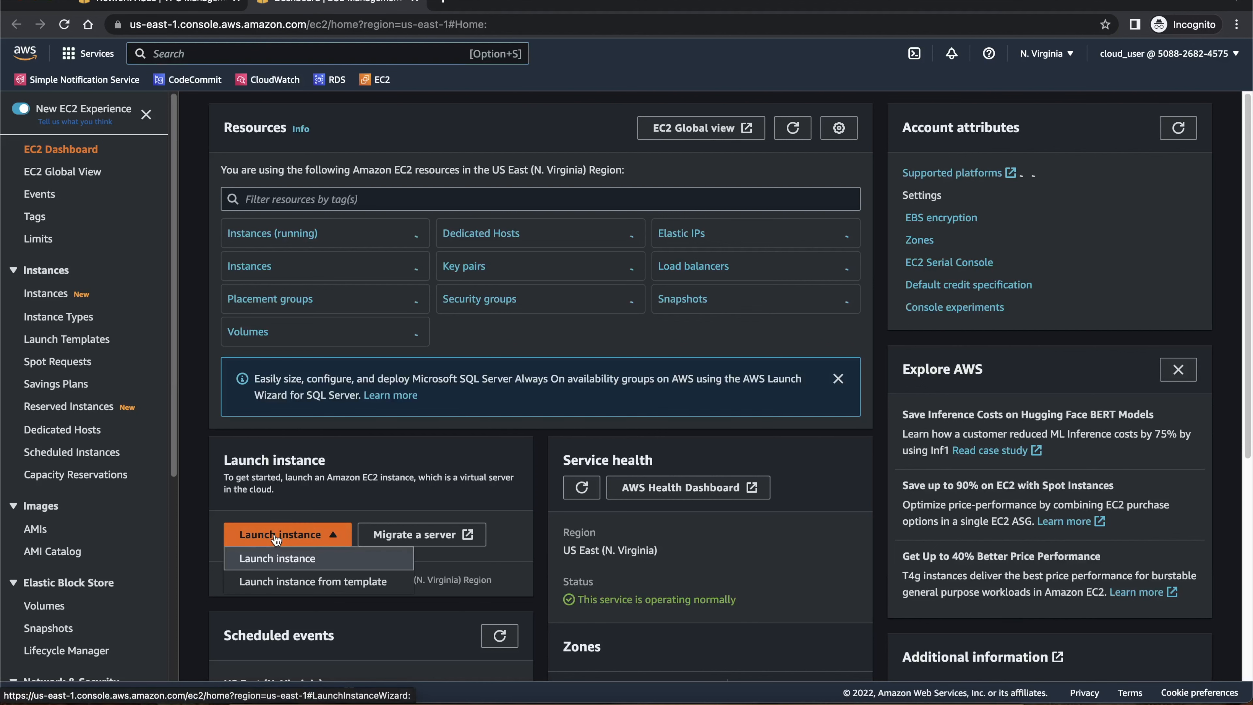
left_click(276, 556)
left_click(222, 318)
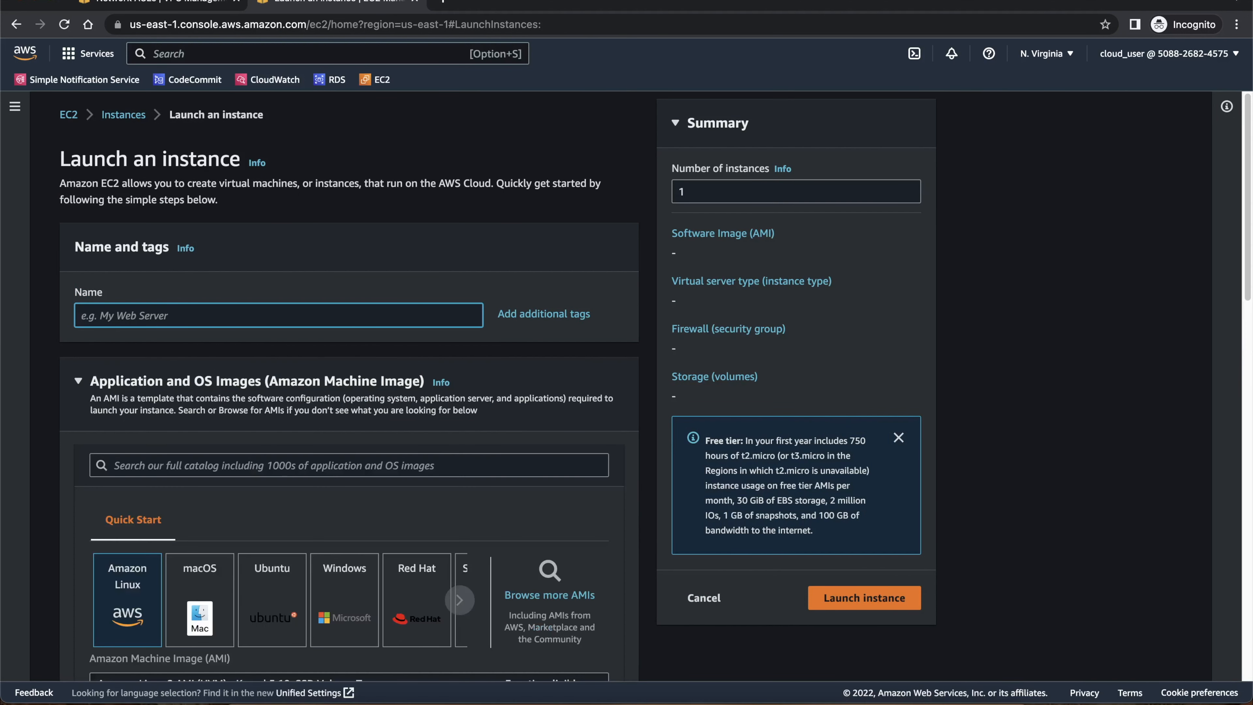
type("Web A")
scroll(239, 435, "down", 1)
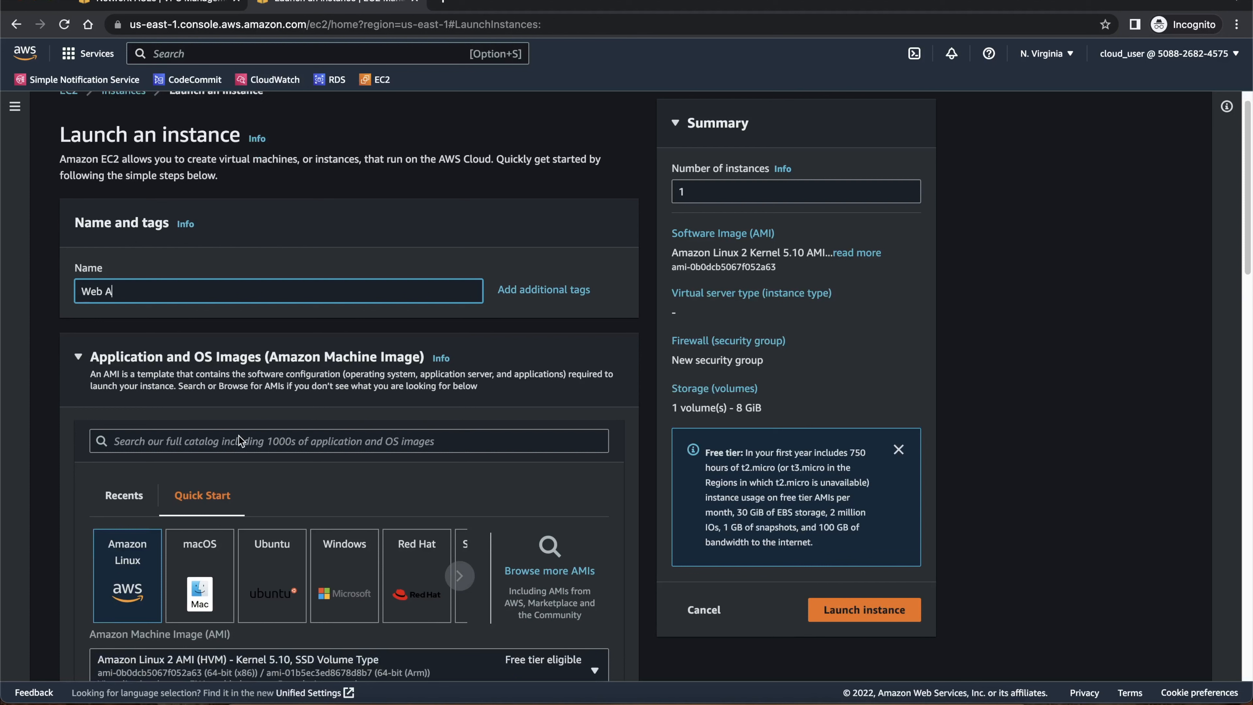
left_click(122, 567)
- Create an RSA key pair in .pem format named 20221203-KeyPair for the instance login
scroll(57, 536, "down", 1)
scroll(58, 536, "down", 7)
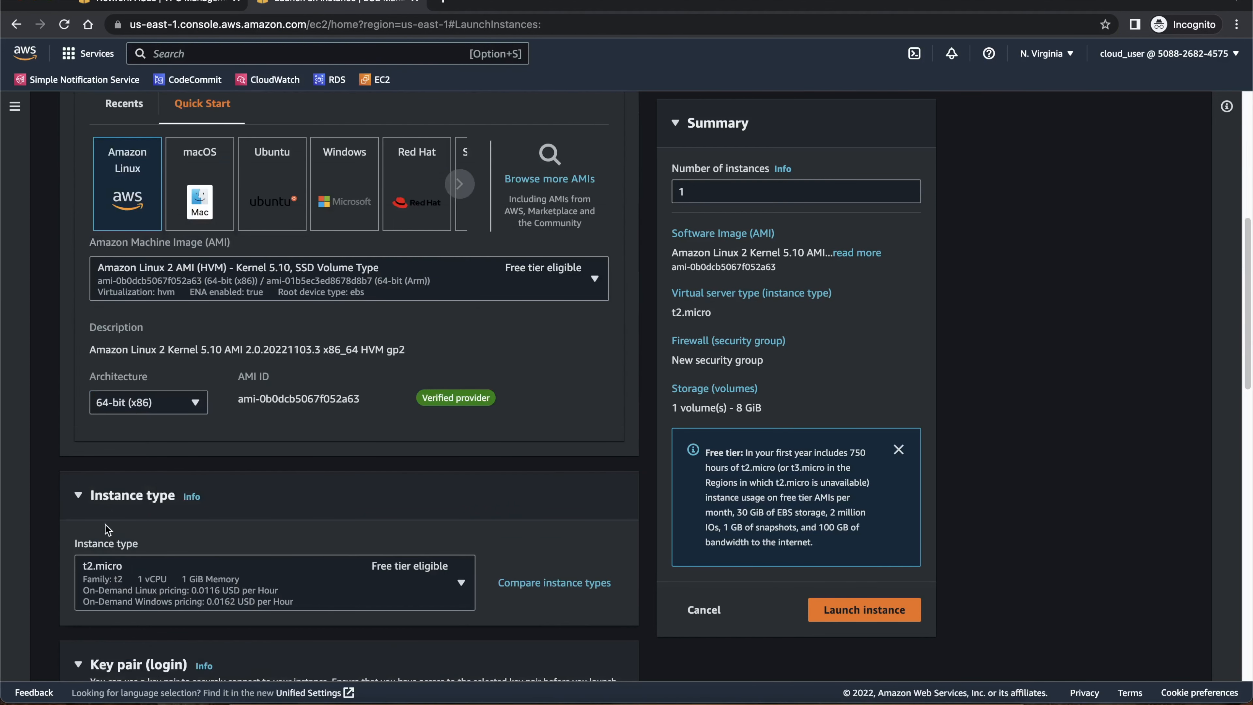
scroll(441, 463, "down", 2)
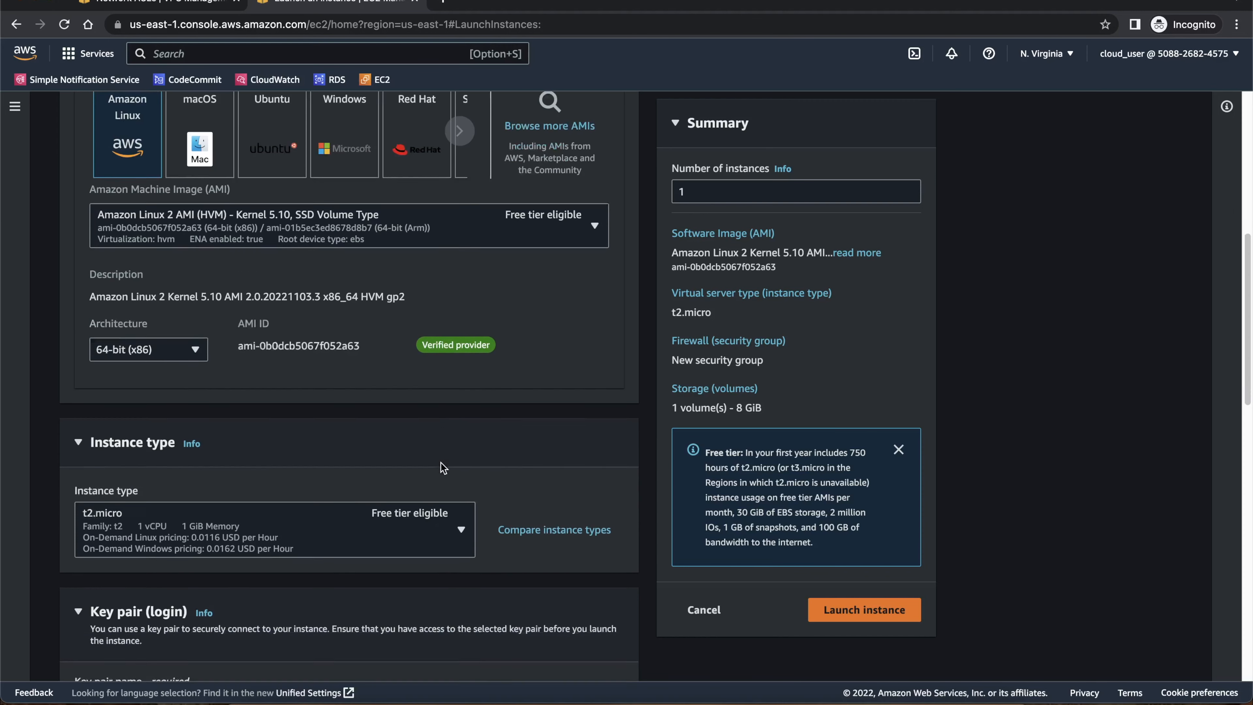
scroll(448, 499, "down", 5)
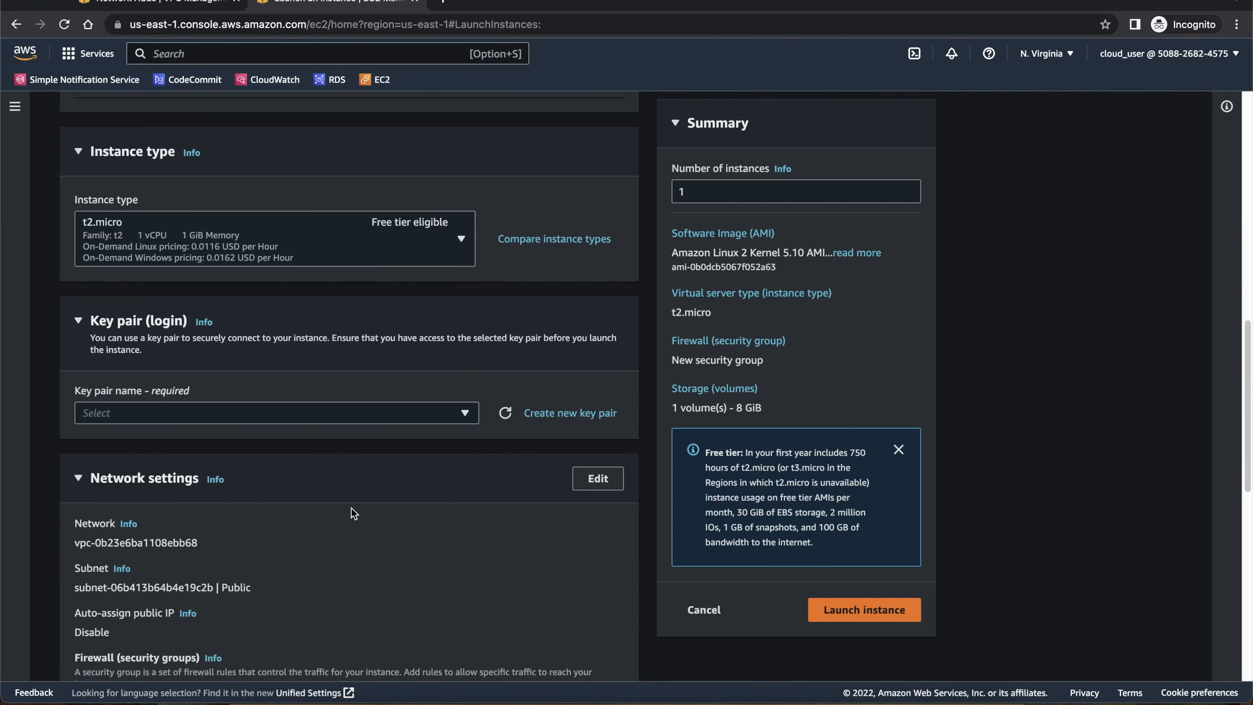
left_click(260, 414)
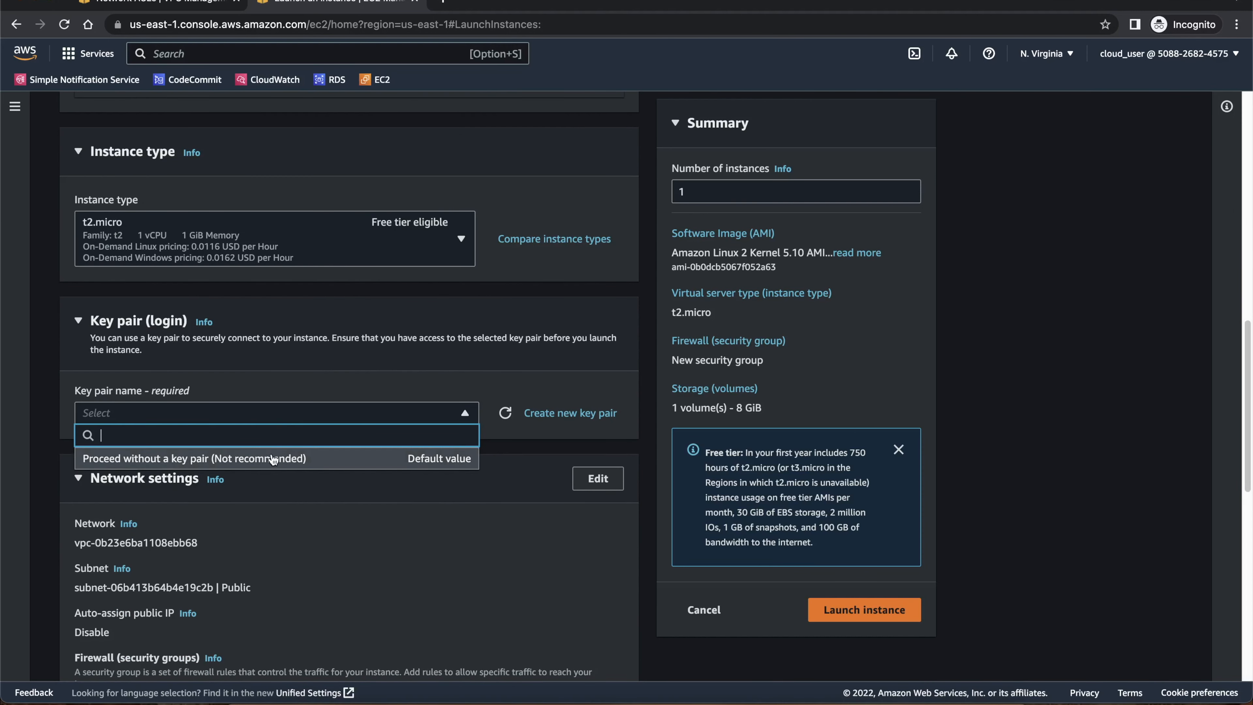
left_click(568, 413)
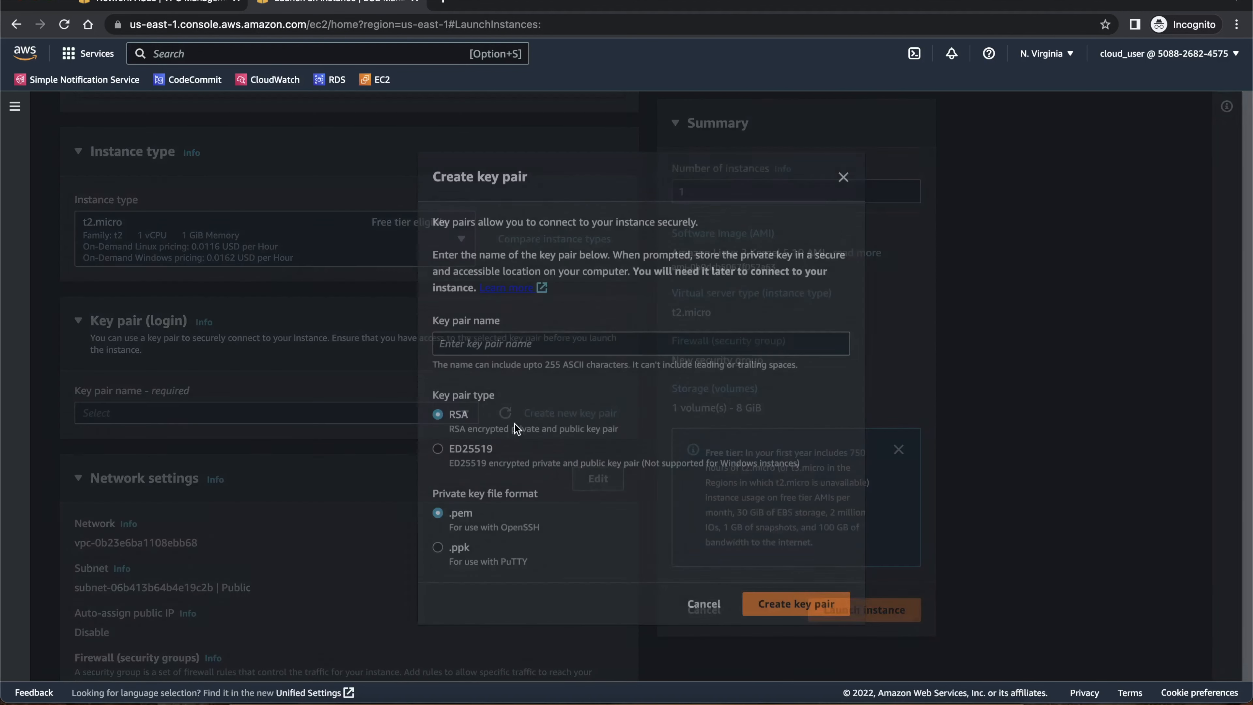
left_click(528, 342)
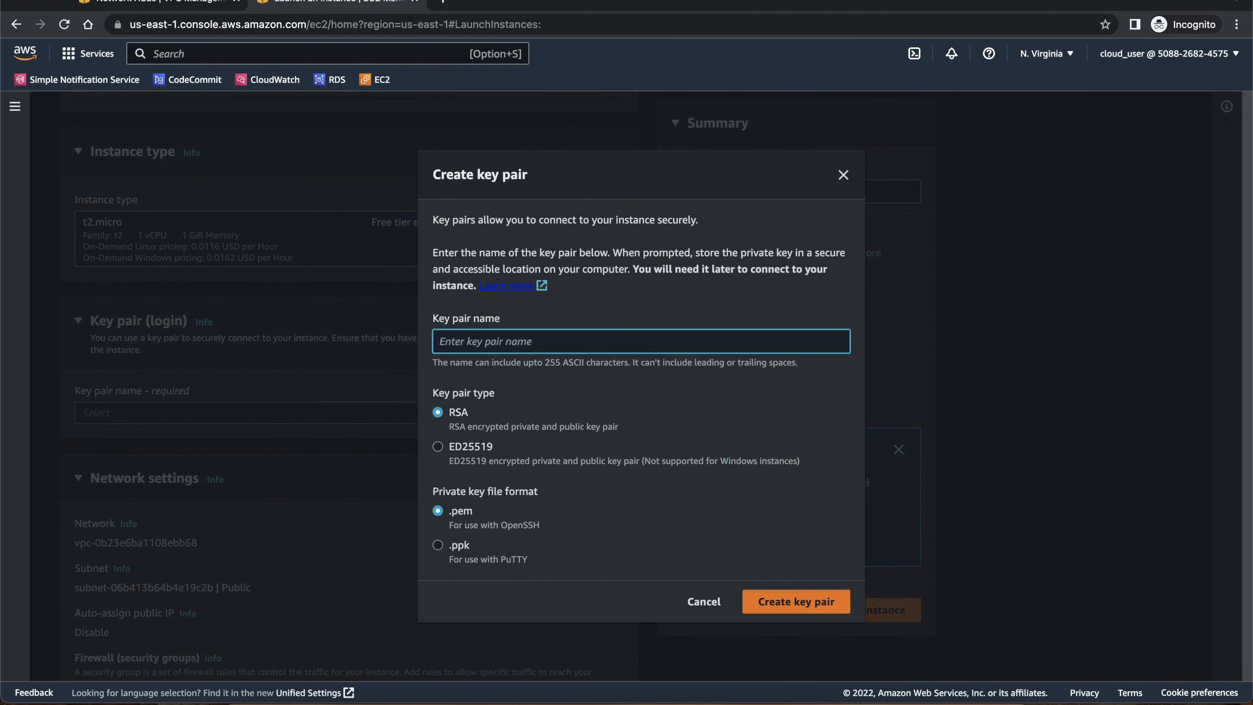
type("20221203-KeyPair")
key("Return")
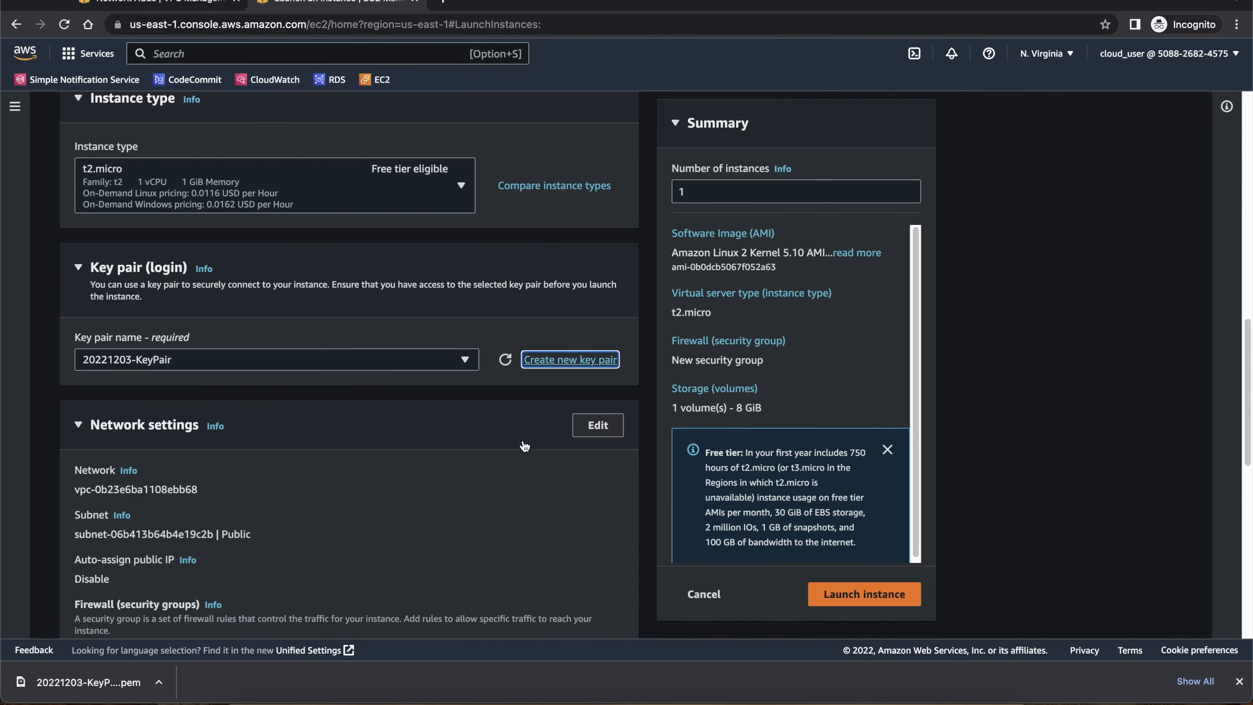
- Edit the instance's network settings and enable auto-assigning of a public IP
left_click(595, 425)
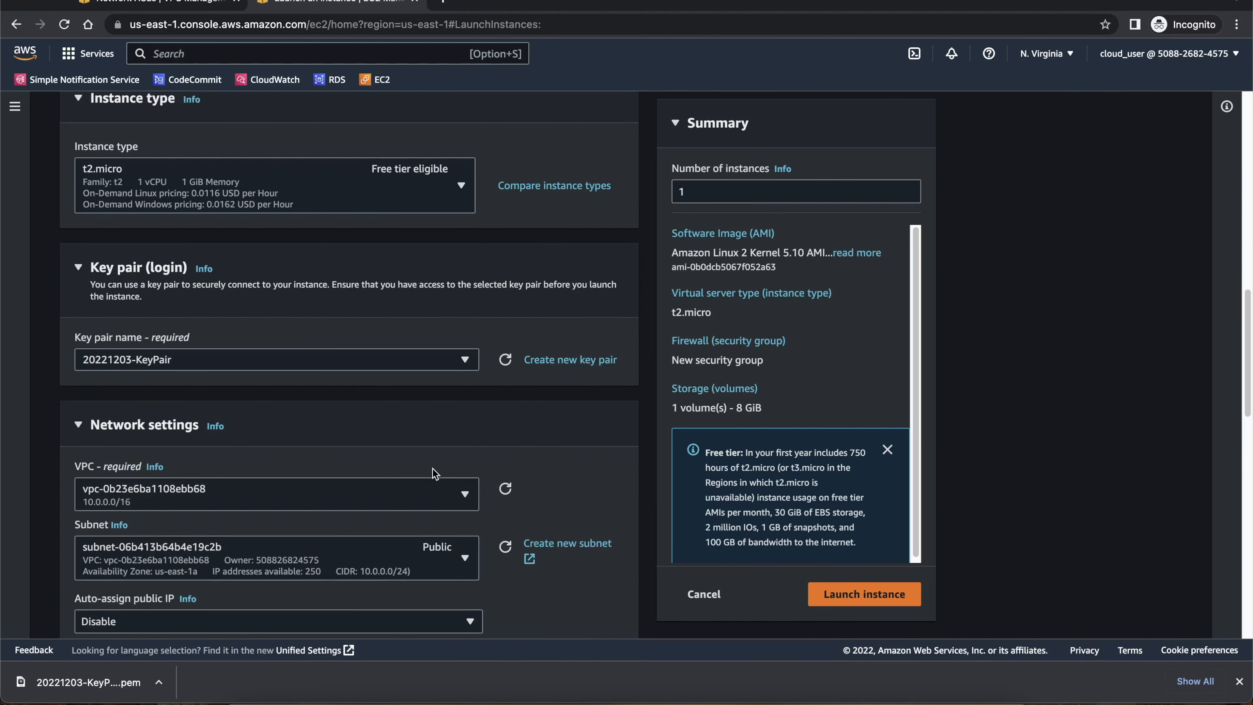
scroll(429, 469, "down", 3)
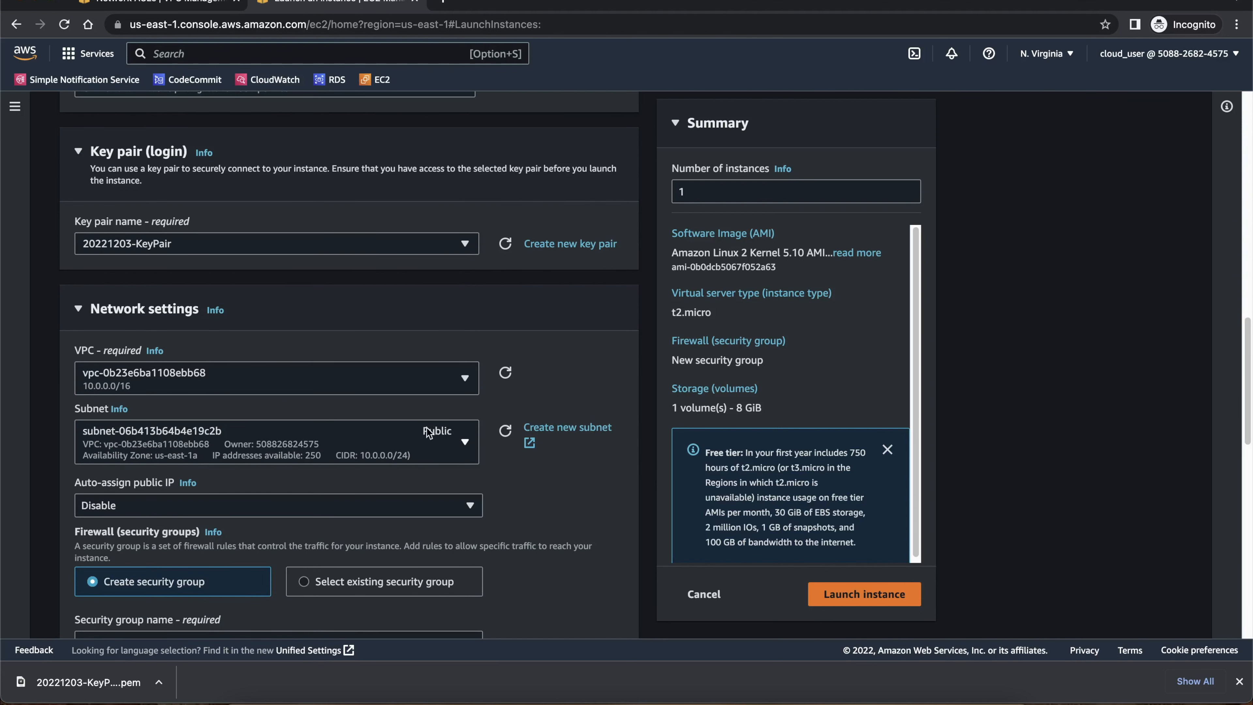
scroll(560, 460, "down", 1)
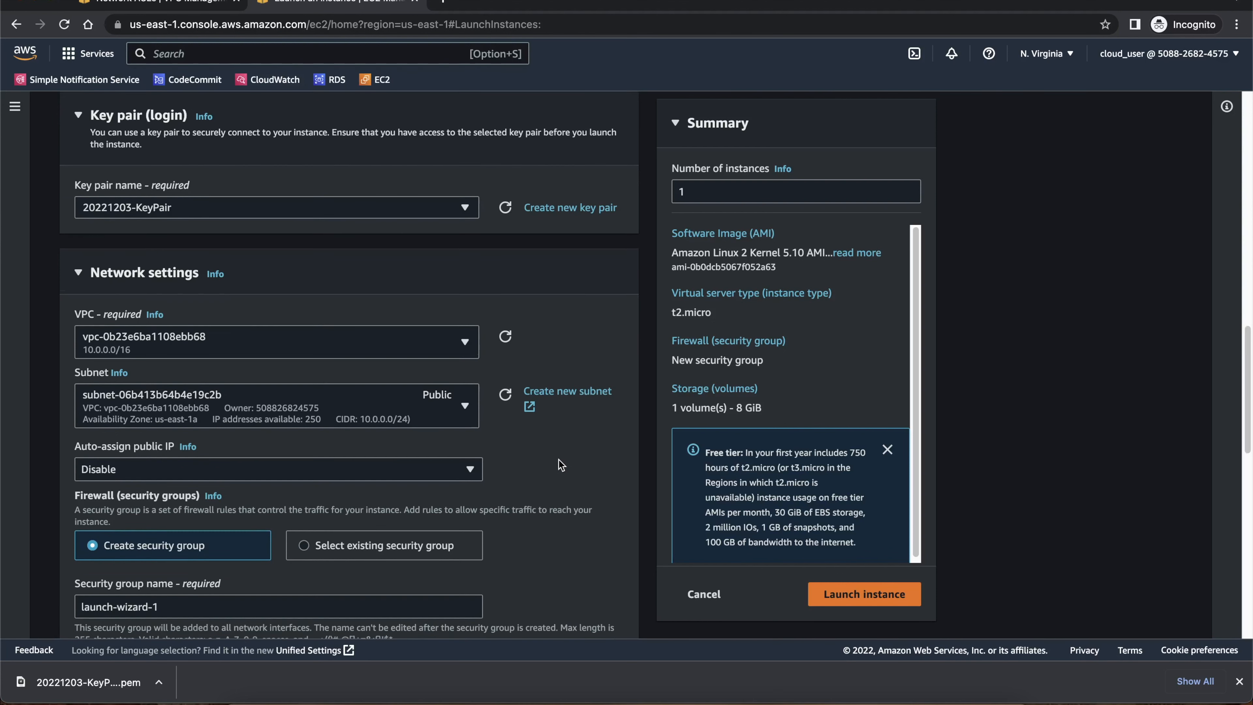
scroll(558, 460, "down", 1)
left_click(226, 452)
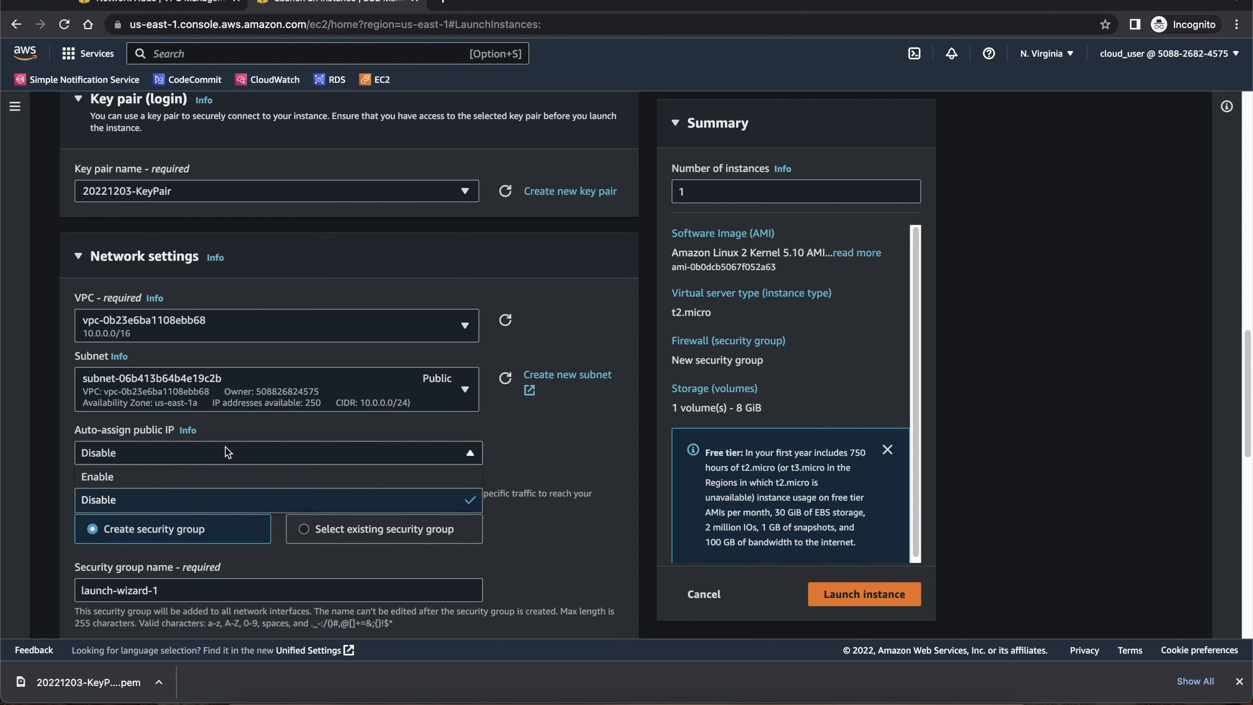
left_click(124, 477)
- In the advanced details, enter a user data bash script that installs and starts httpd and writes "Request Handled by: Web-A" to /var/www/html/index.html
scroll(583, 465, "down", 5)
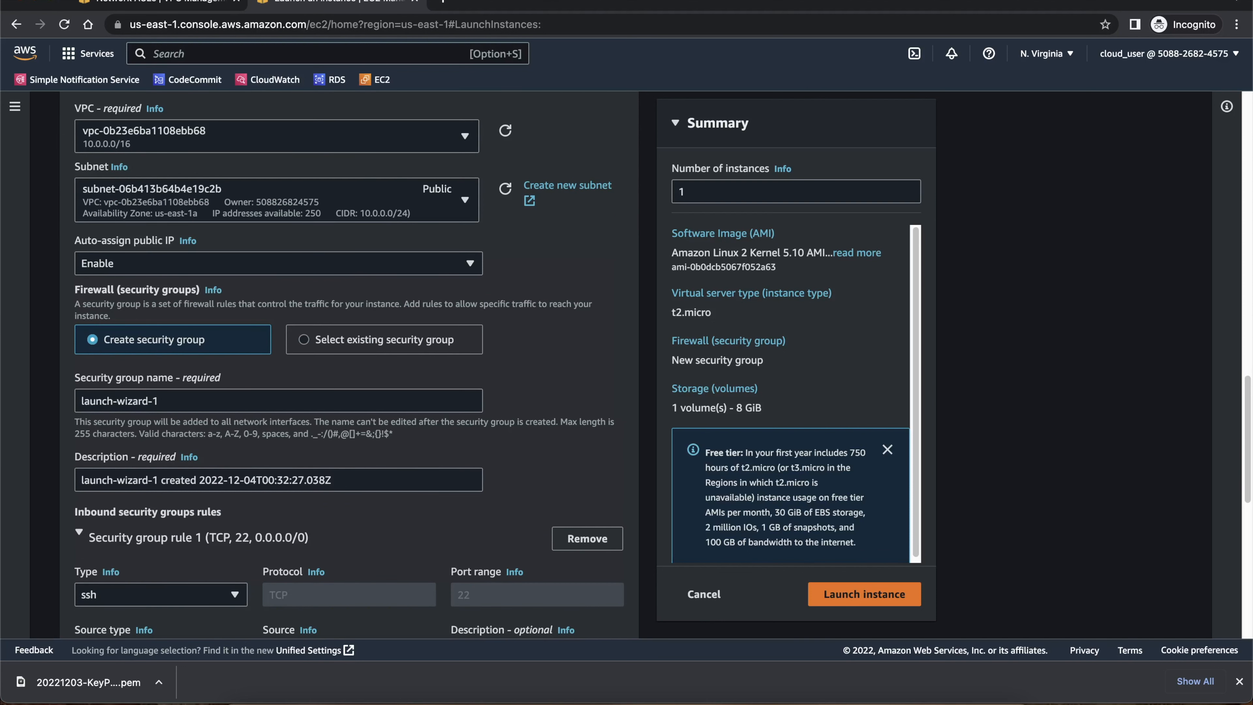
scroll(412, 474, "down", 3)
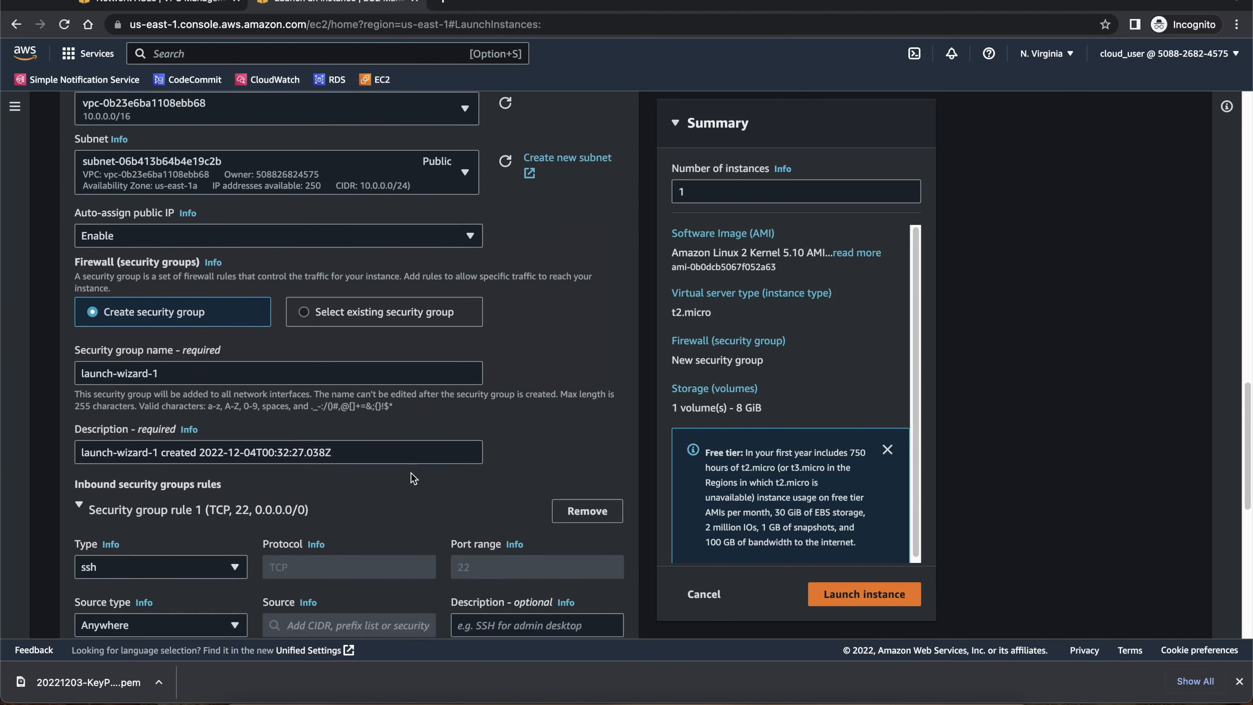
scroll(414, 478, "down", 6)
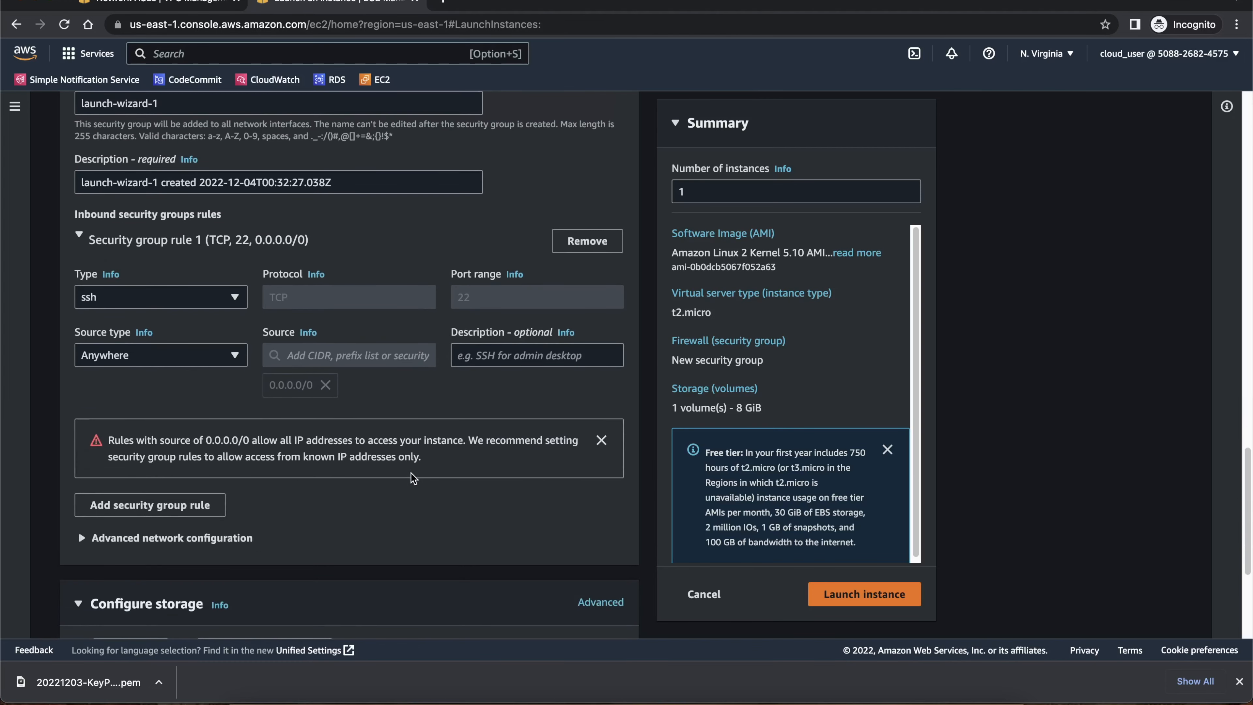
scroll(414, 478, "down", 3)
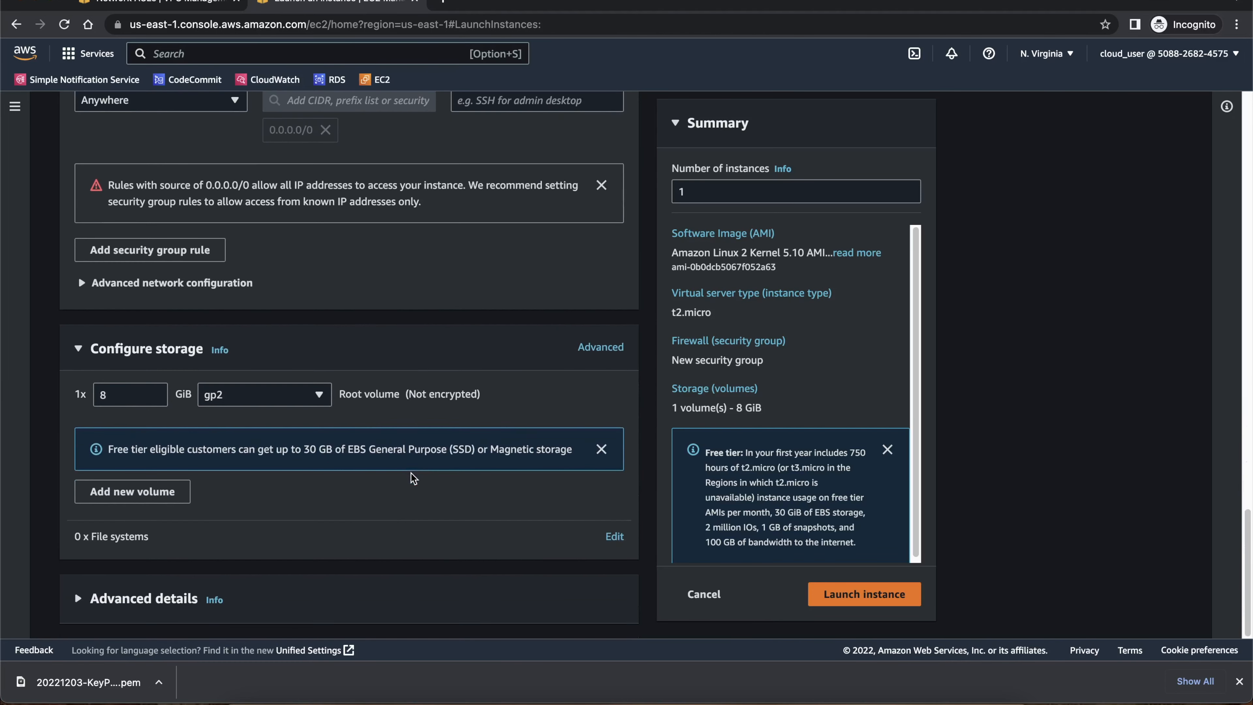
left_click(78, 598)
scroll(392, 467, "down", 20)
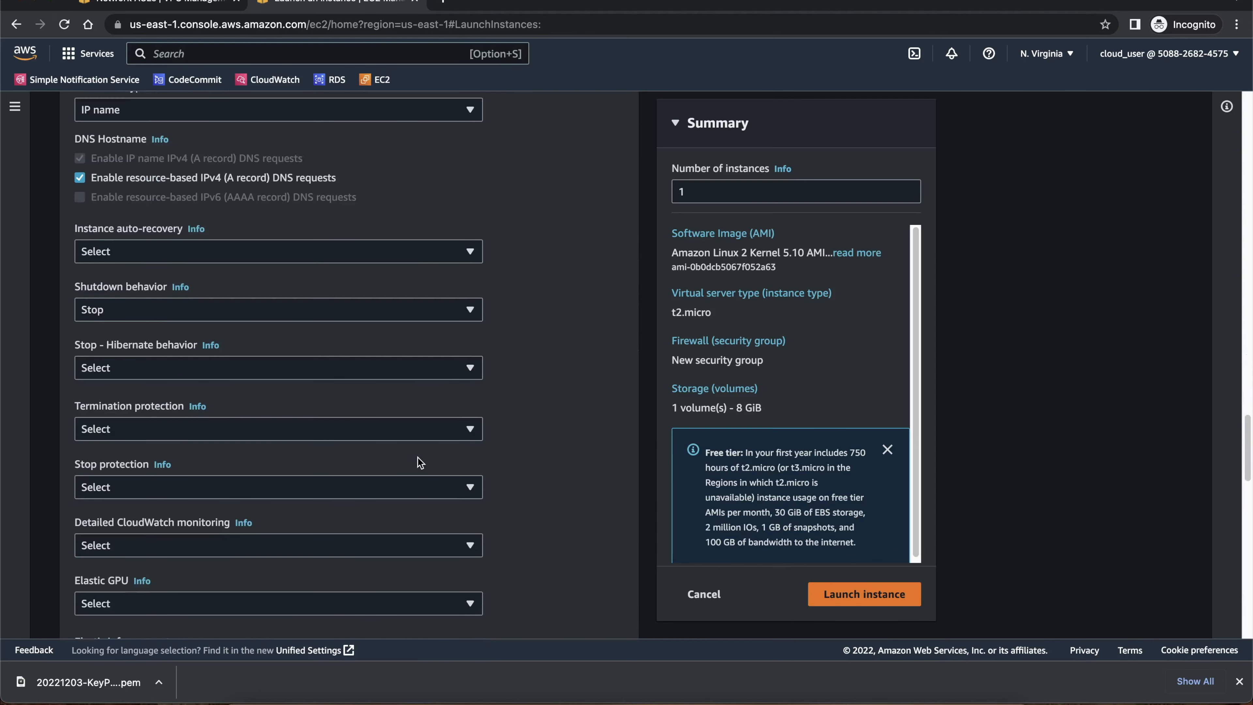
scroll(417, 461, "down", 10)
left_click(242, 408)
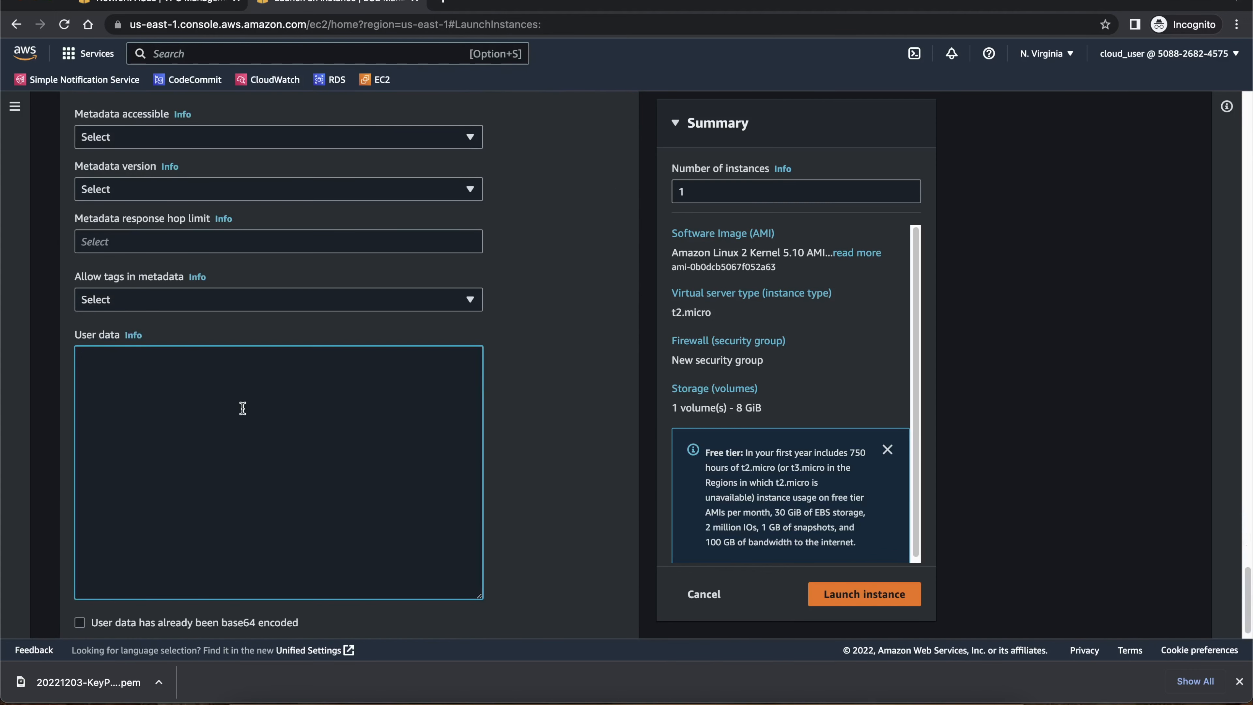
type("#!/bin/bash  yum update -y && yum -y install httpd && systemctl enable httpd && systemctl start httpd  usermod -a -G apache ec2-user chown -R ec2-user:apache /var/www chmod 2775 /var/www find /var/www -type d -exec chmod 2775 {} \\; find /var/www -type f -exec chmod 0664 {} \\; echo \"Request Handled by: Web-A\" >> /var/www/html/index.html")
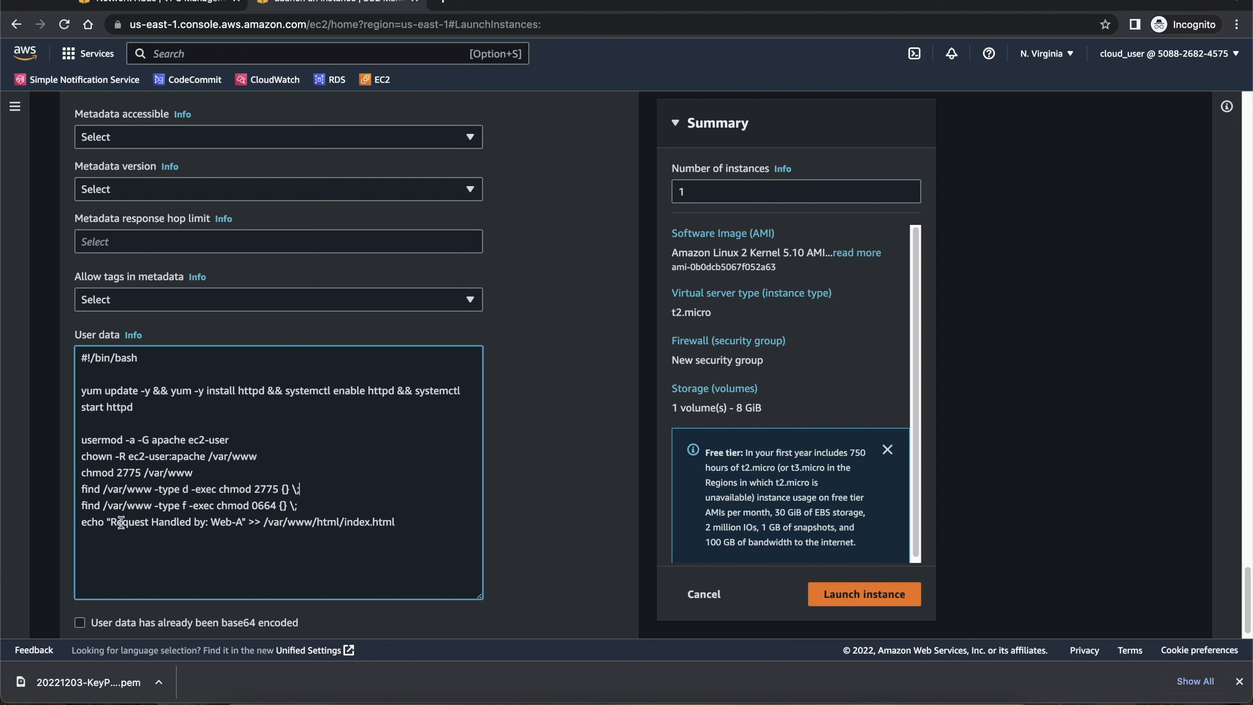
- Review the user data script's echo message and output path, and return to the inbound security group rules
left_click_drag(81, 523, 244, 525)
left_click(193, 527)
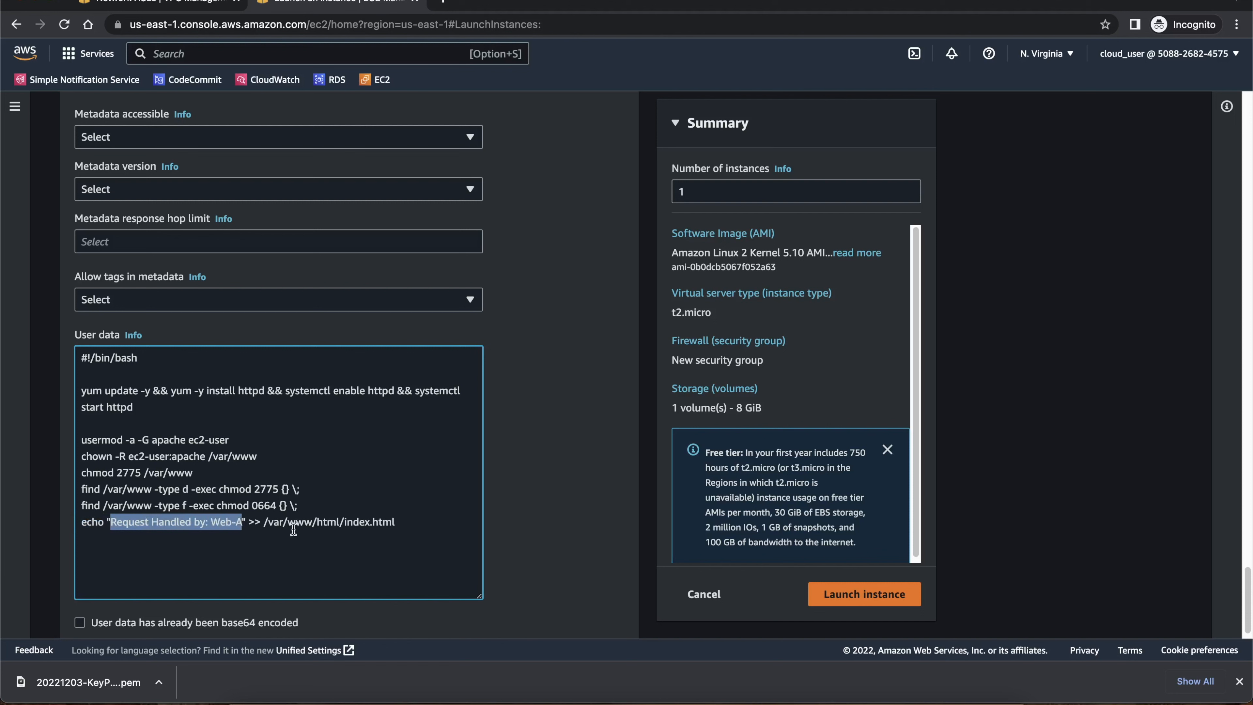
left_click_drag(264, 523, 347, 523)
left_click(398, 523)
scroll(476, 414, "up", 20)
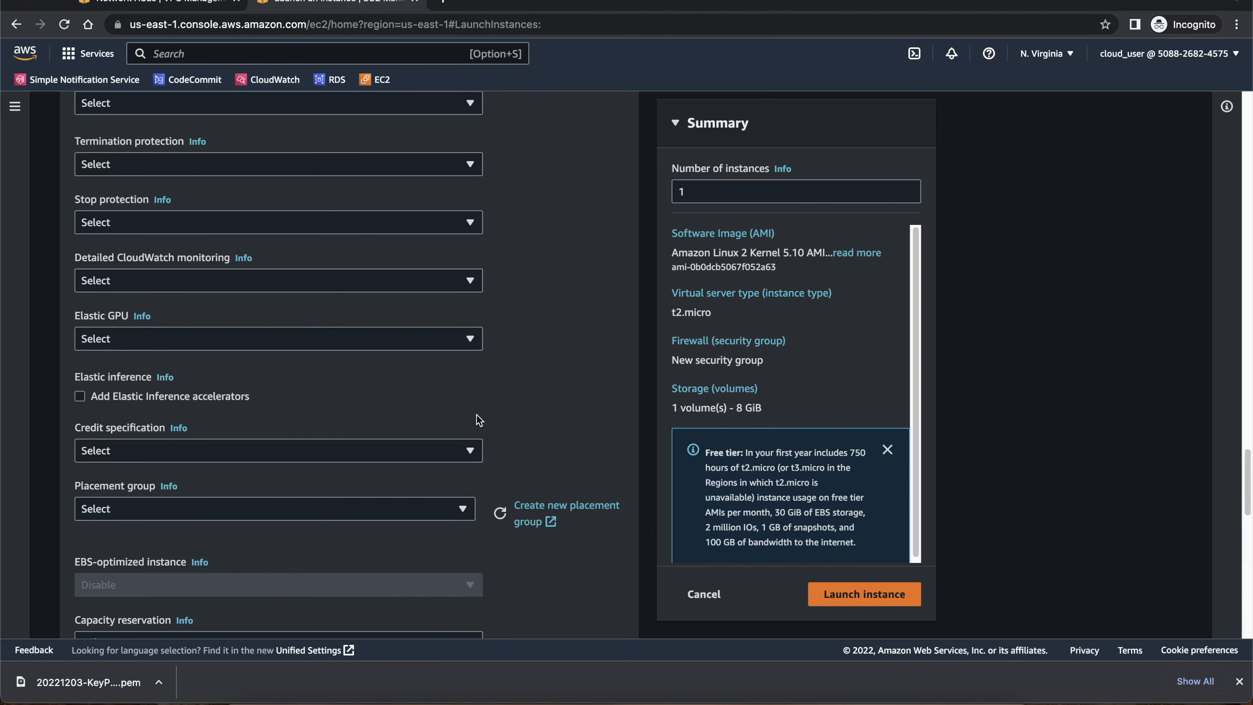
scroll(477, 415, "up", 9)
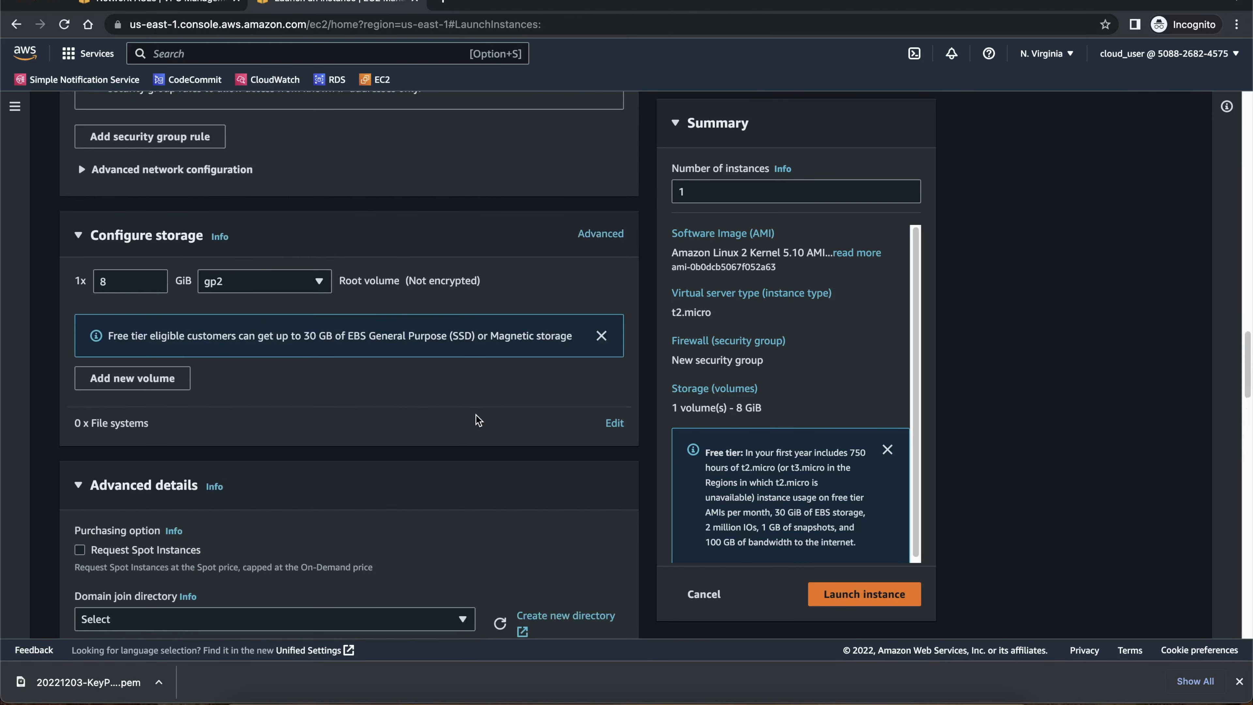
scroll(477, 416, "up", 6)
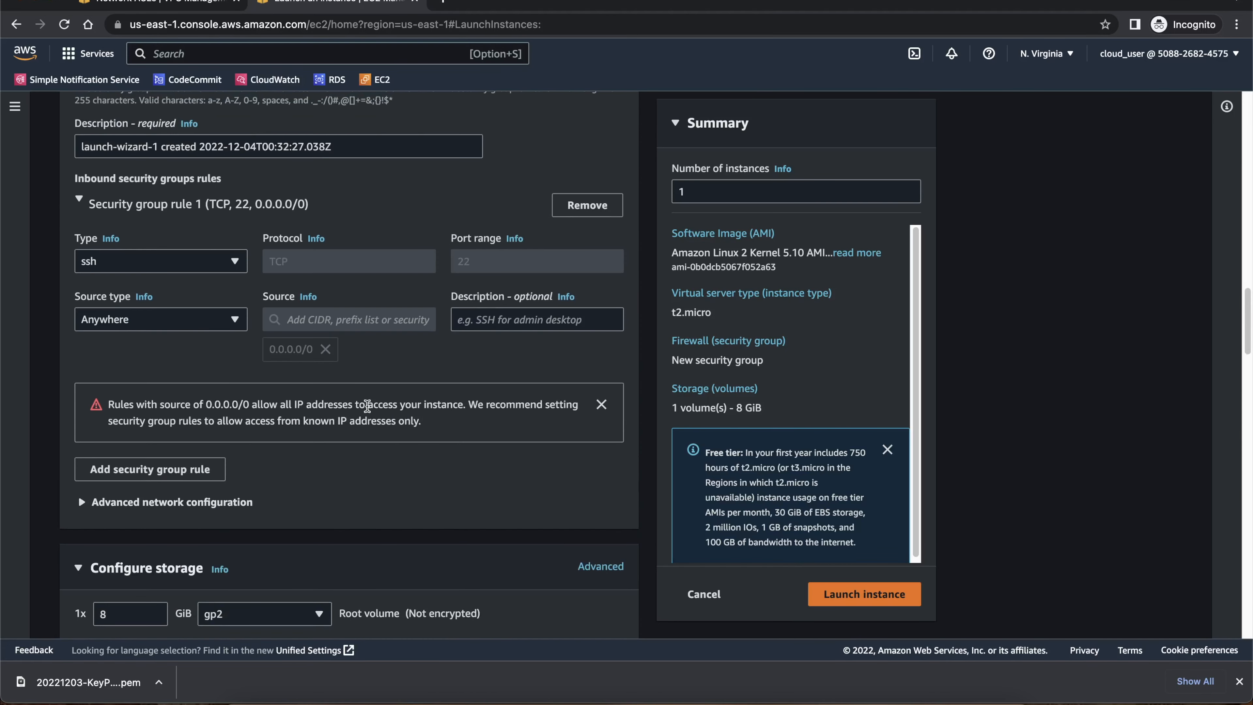
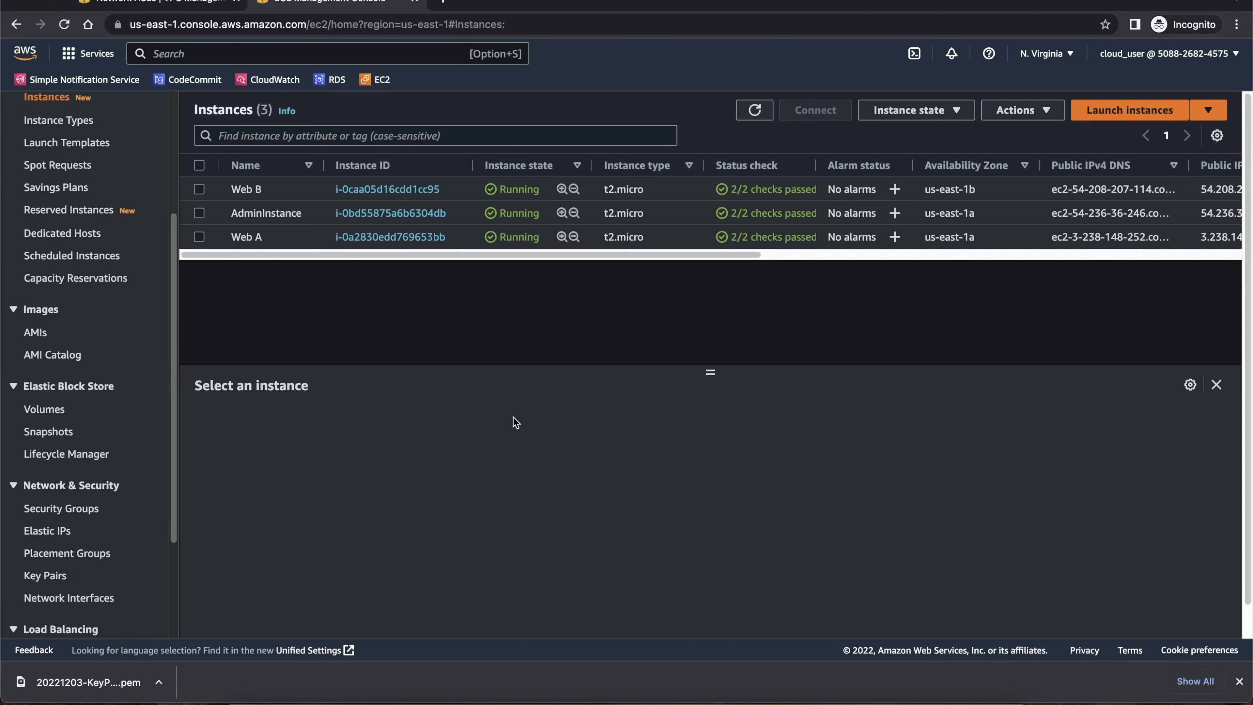
- Go to the EC2 load balancers and start creating a Network Load Balancer
scroll(115, 467, "down", 3)
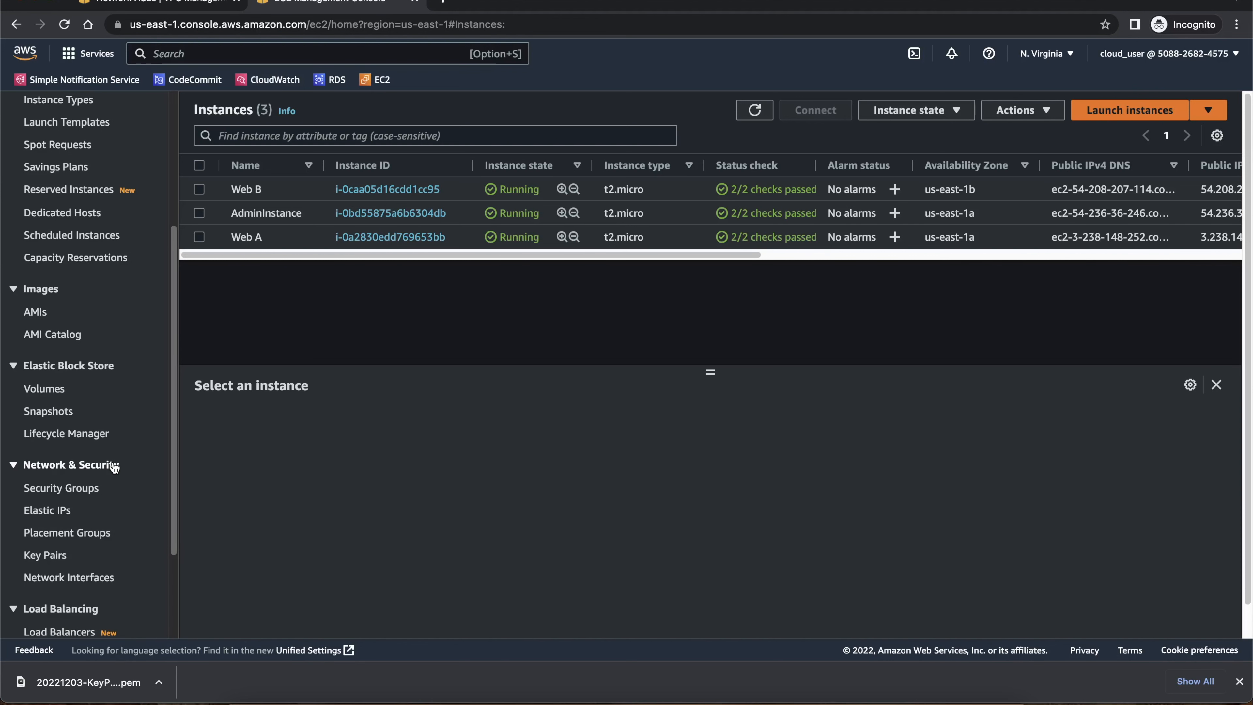
scroll(149, 463, "down", 1)
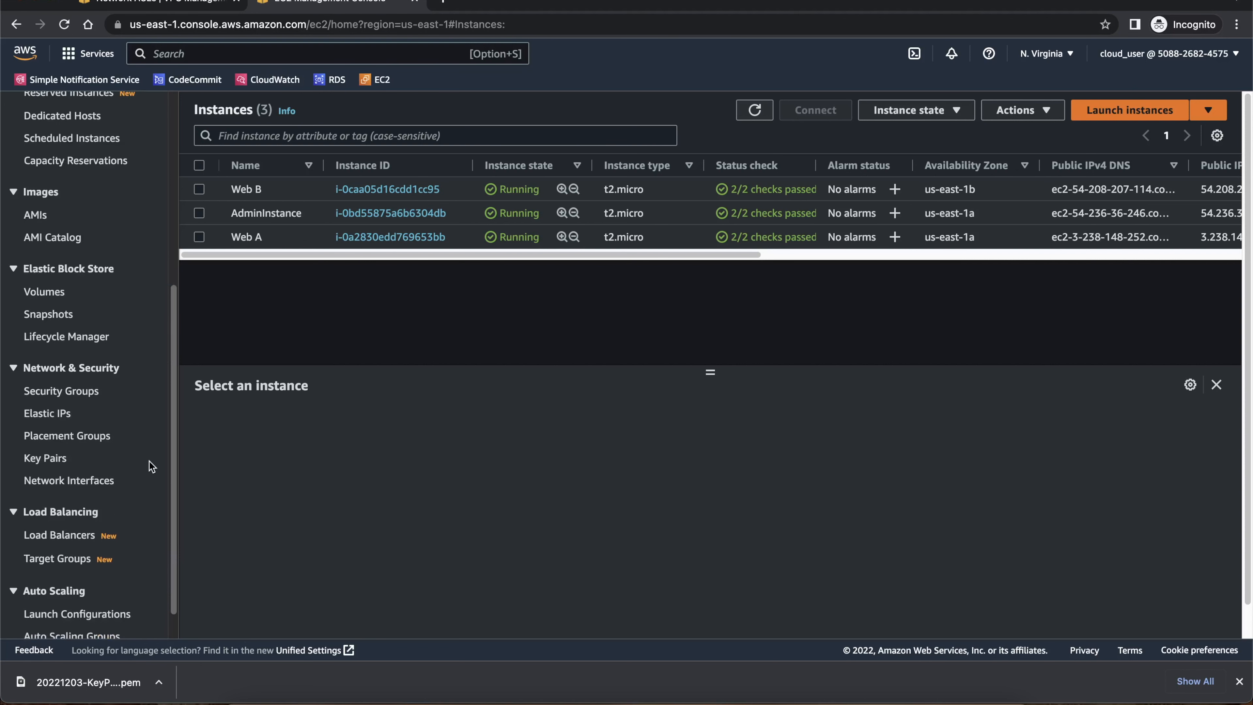
left_click(51, 536)
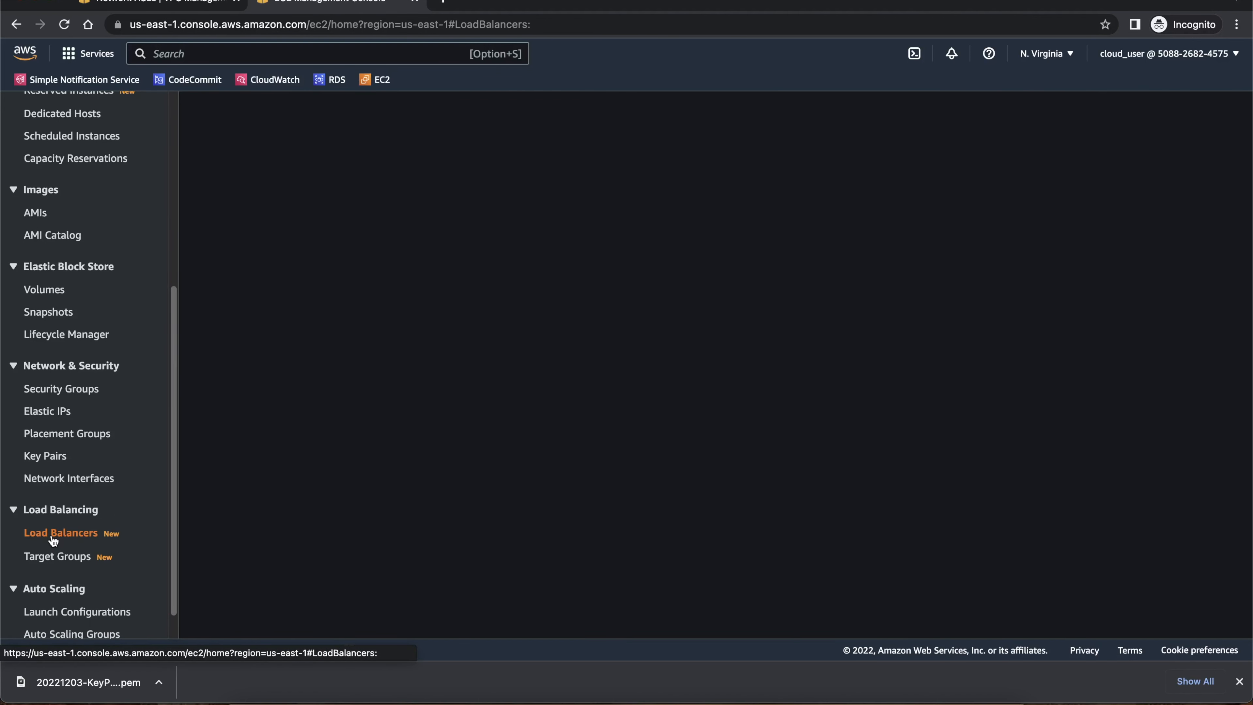
left_click(1120, 154)
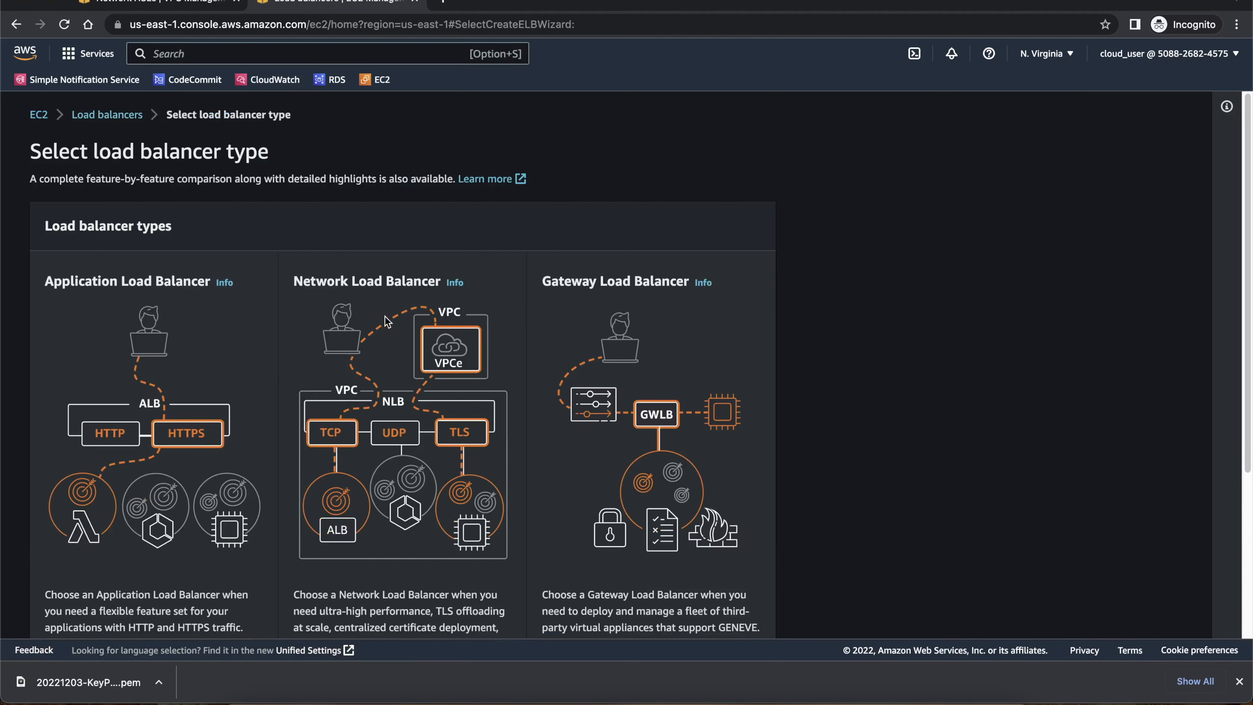
scroll(400, 360, "down", 5)
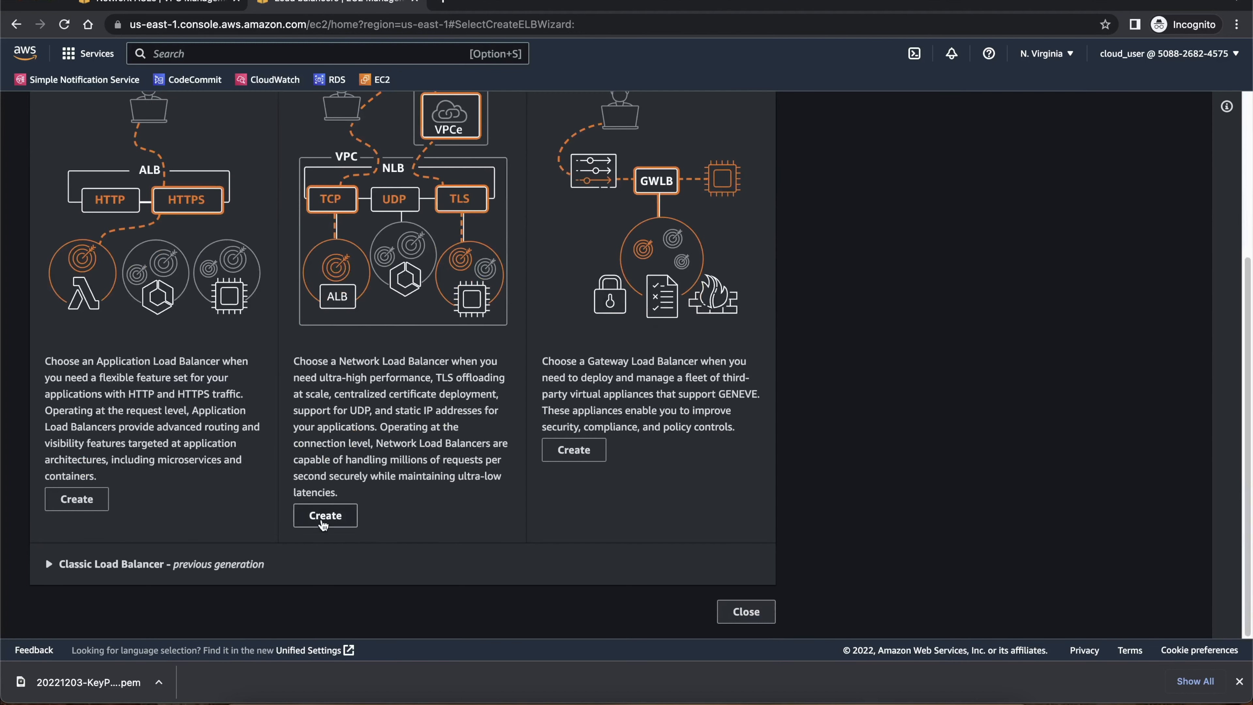
left_click(325, 518)
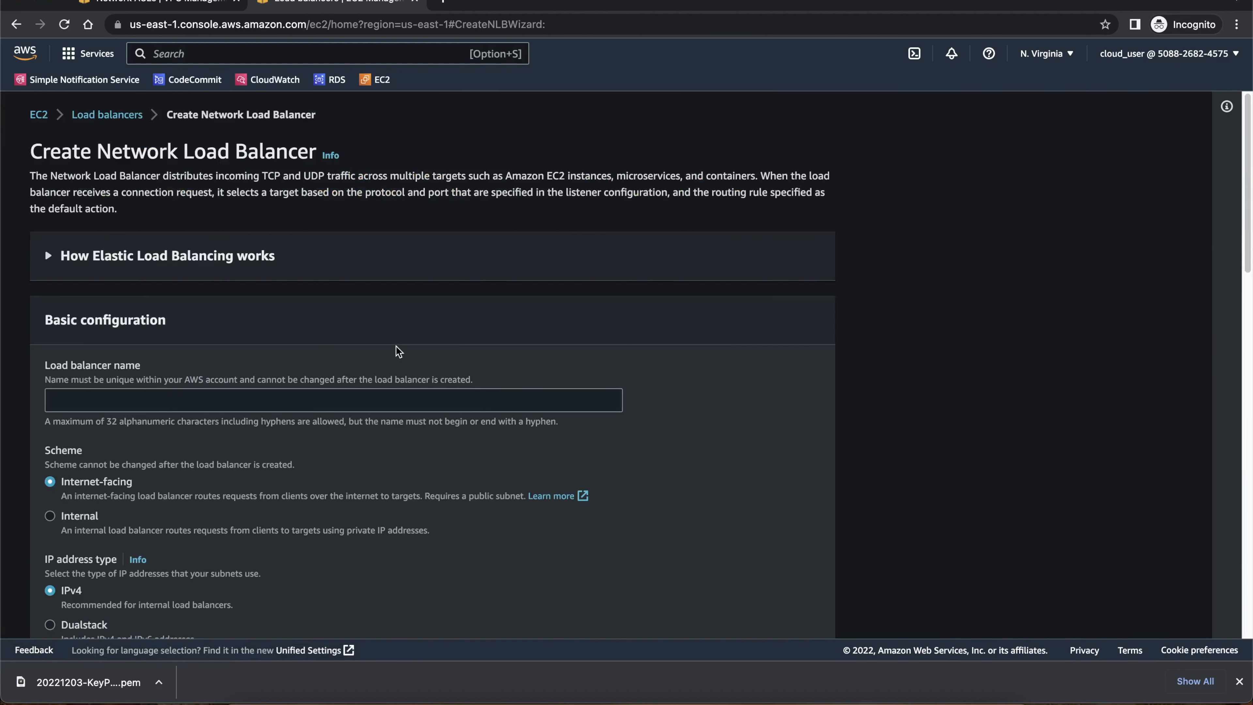
- Map the load balancer to us-east-1a with the Public subnet and us-east-1b with the Public B subnet
scroll(155, 373, "down", 10)
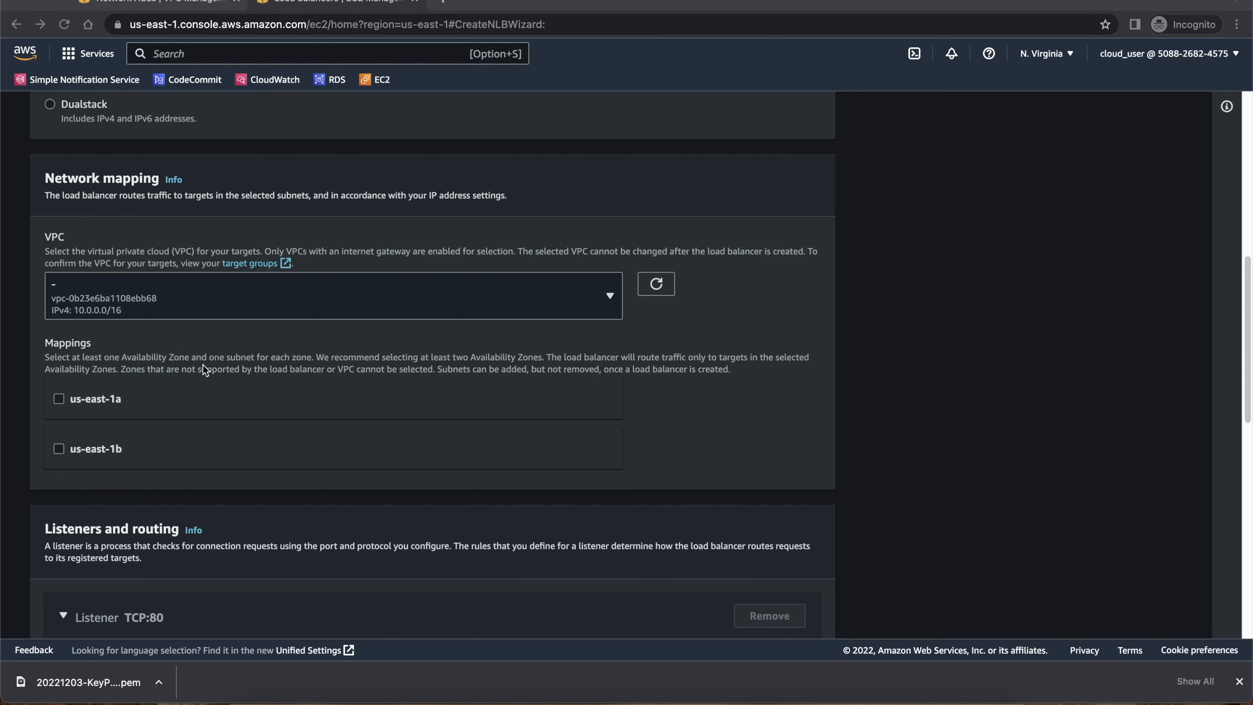
left_click(59, 400)
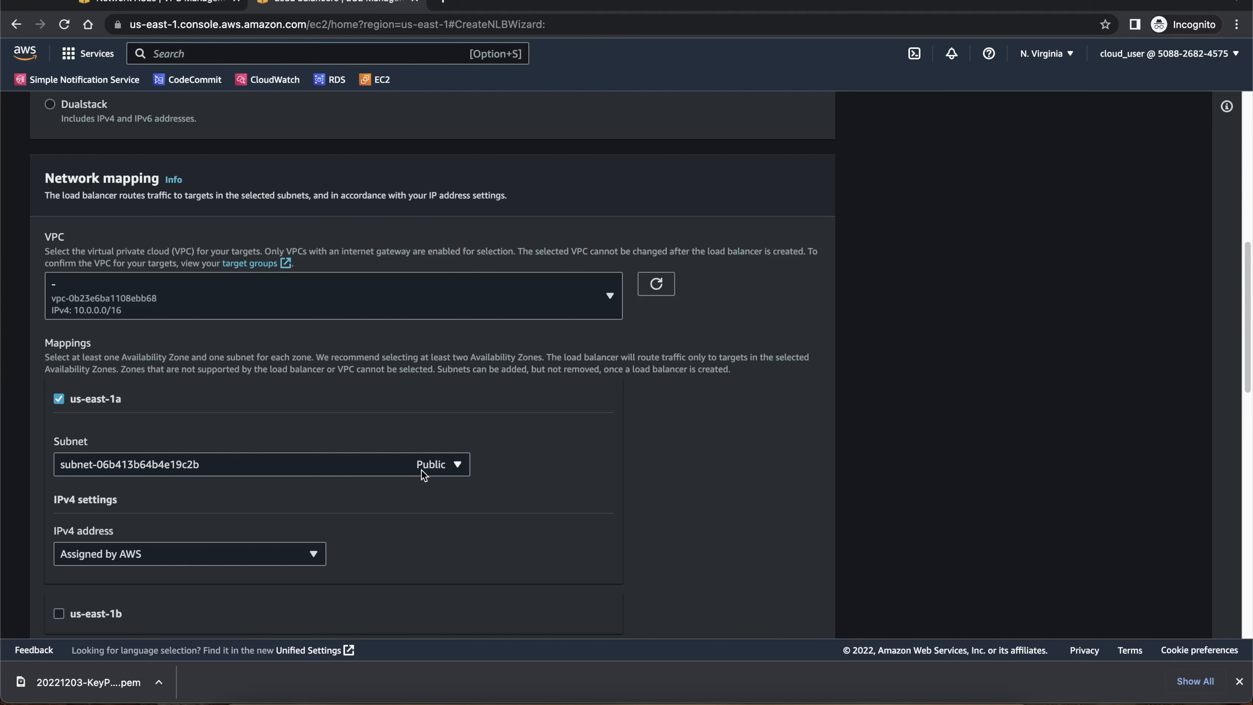
scroll(513, 507, "down", 2)
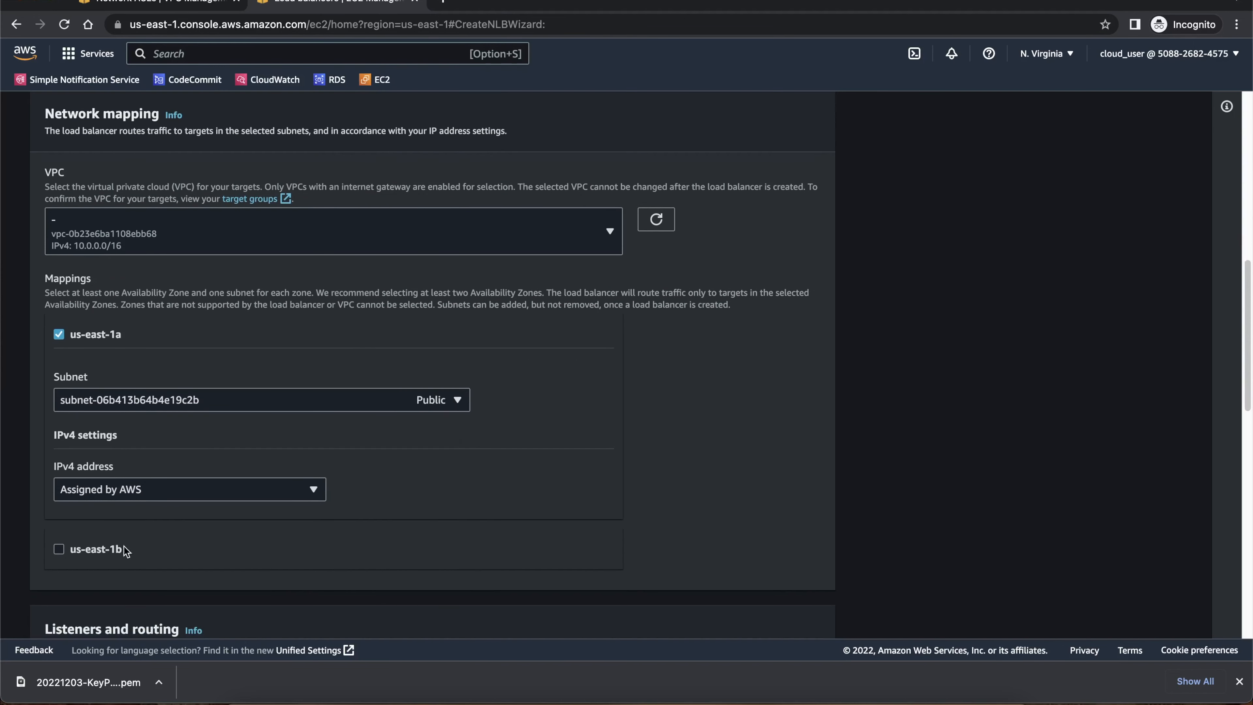
left_click(58, 550)
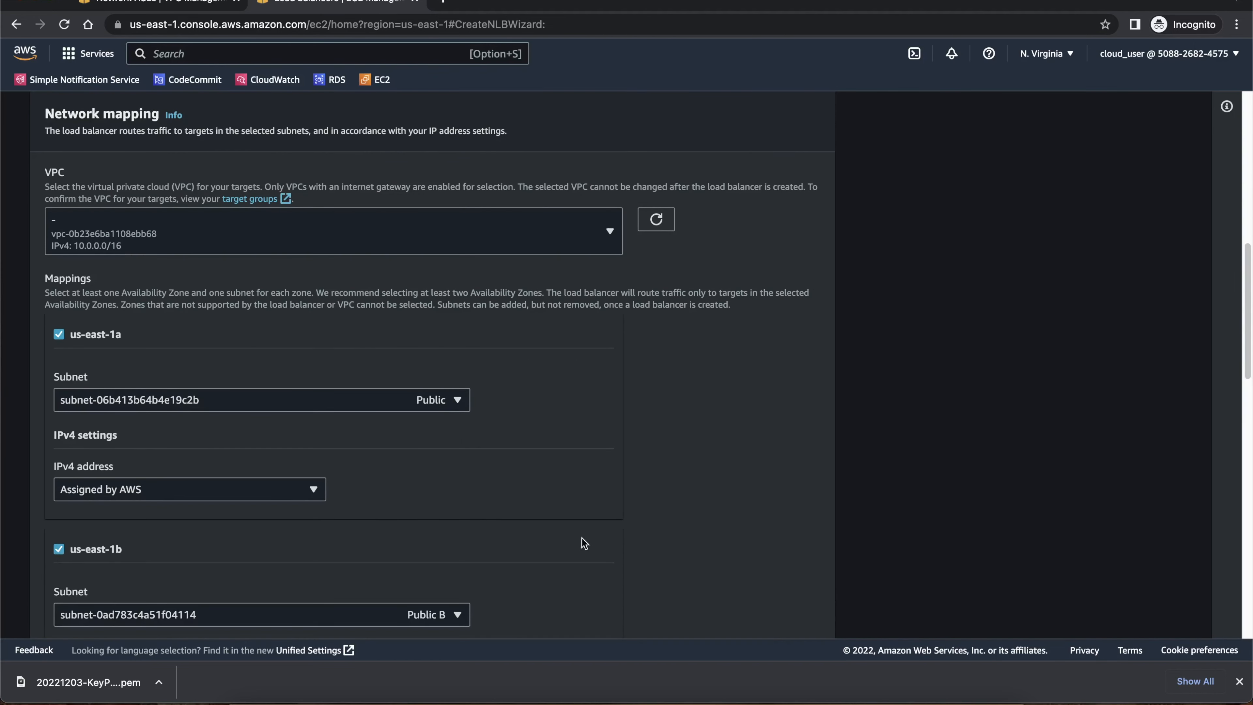
scroll(621, 535, "down", 3)
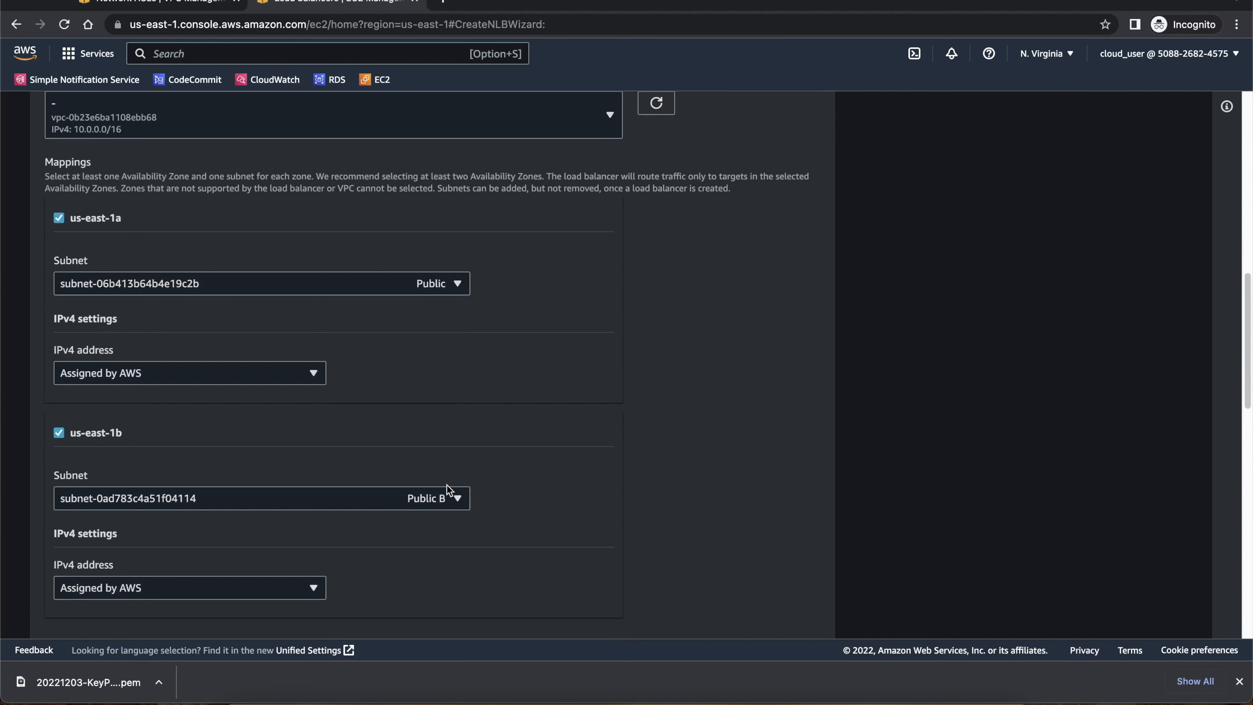
scroll(525, 525, "down", 4)
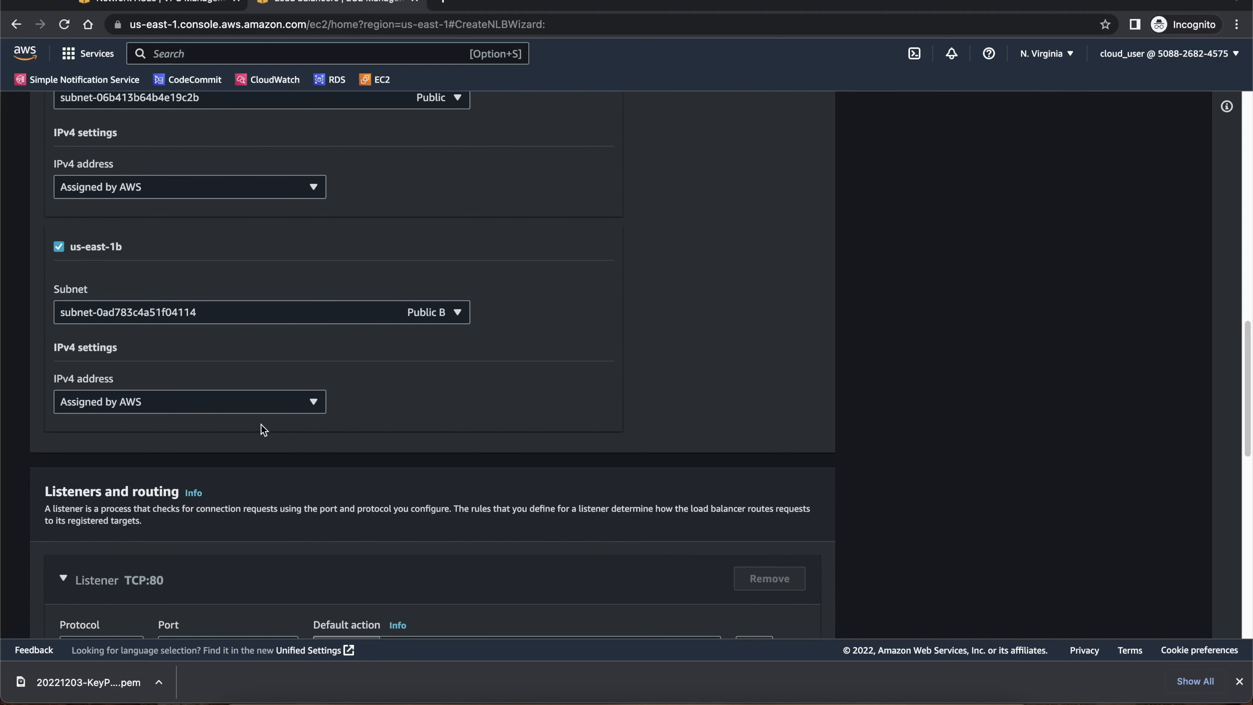
- Open target group creation for the TCP:80 listener in a separate browser tab and switch to it
scroll(260, 427, "down", 4)
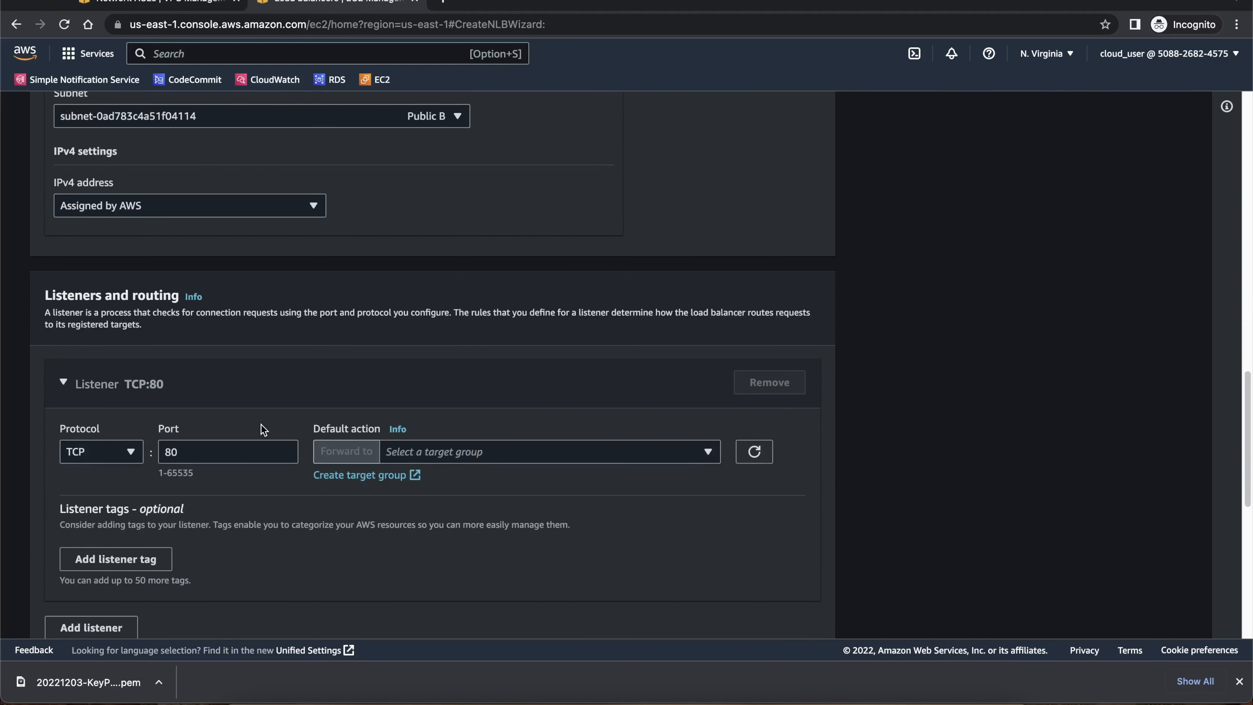
right_click(354, 481)
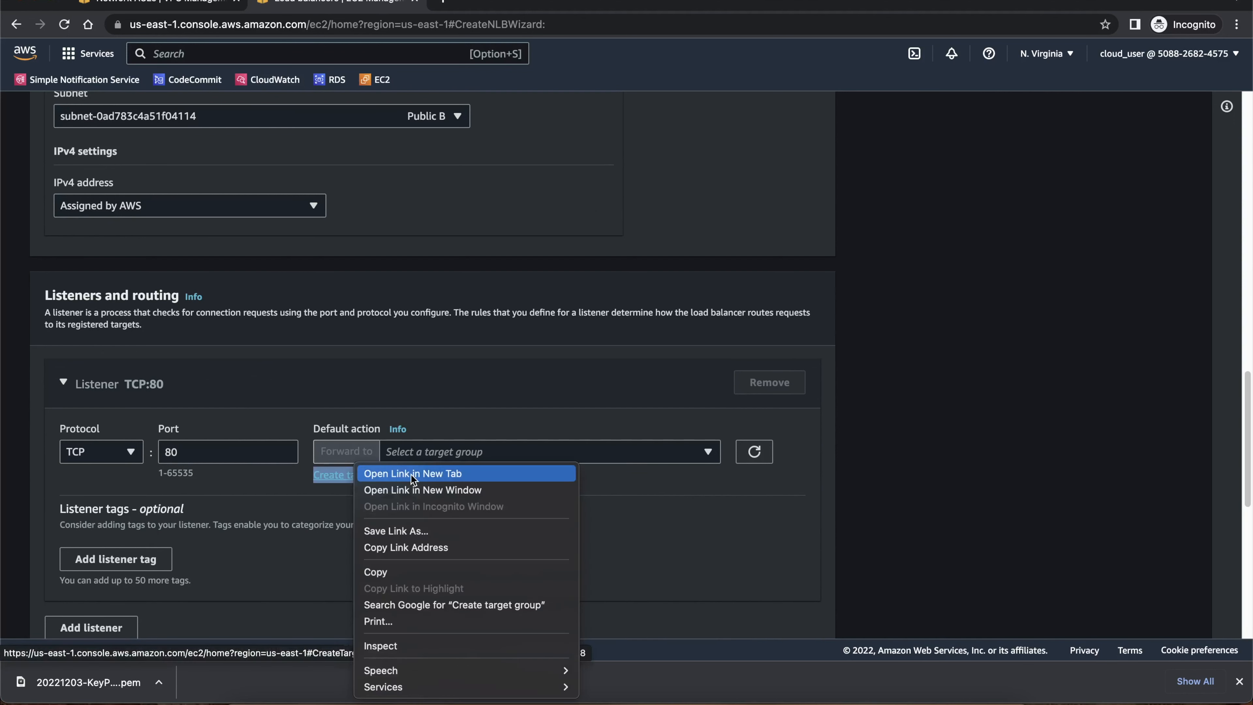
left_click(412, 474)
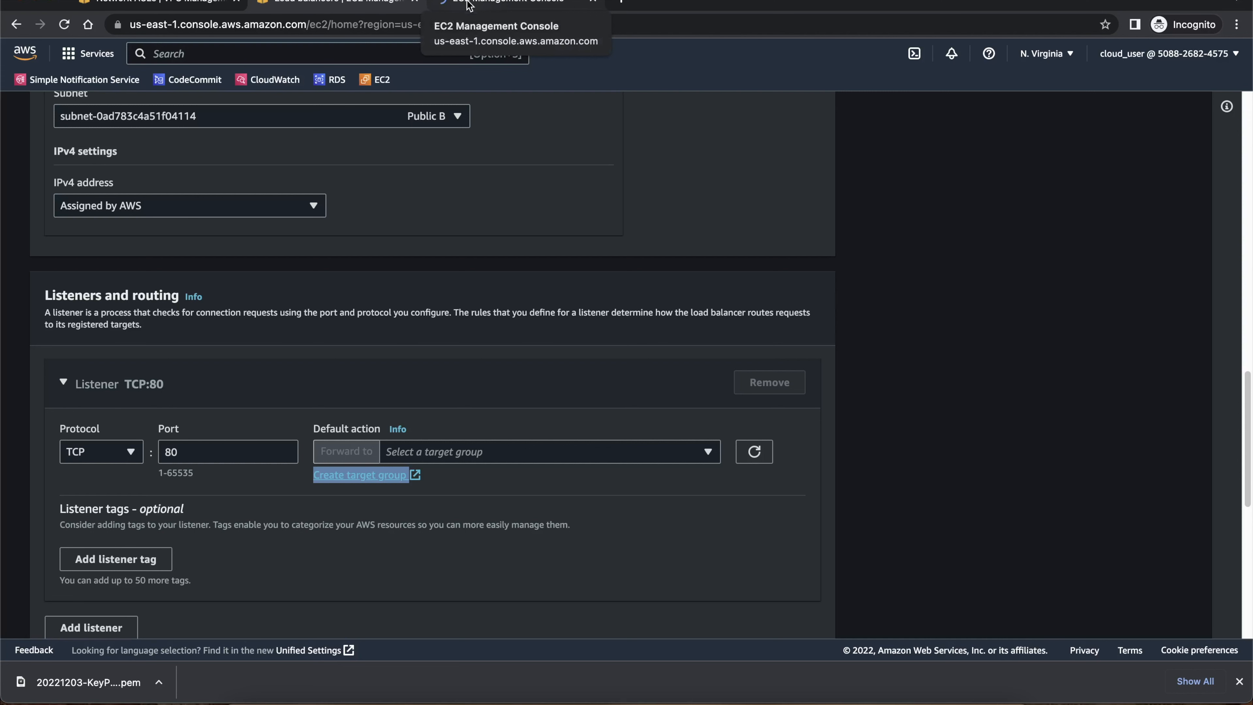
left_click(468, 5)
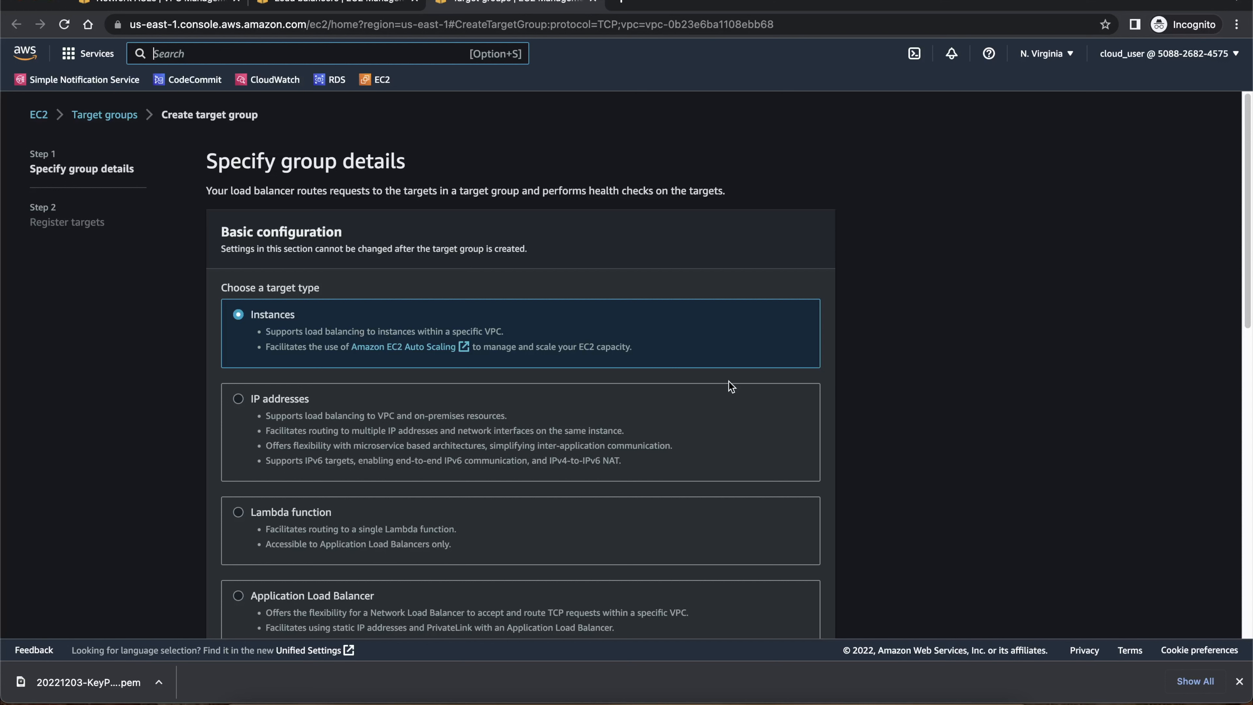
- Choose the VPC with the 10.0.0.0/16 range for the target group
scroll(728, 381, "down", 1)
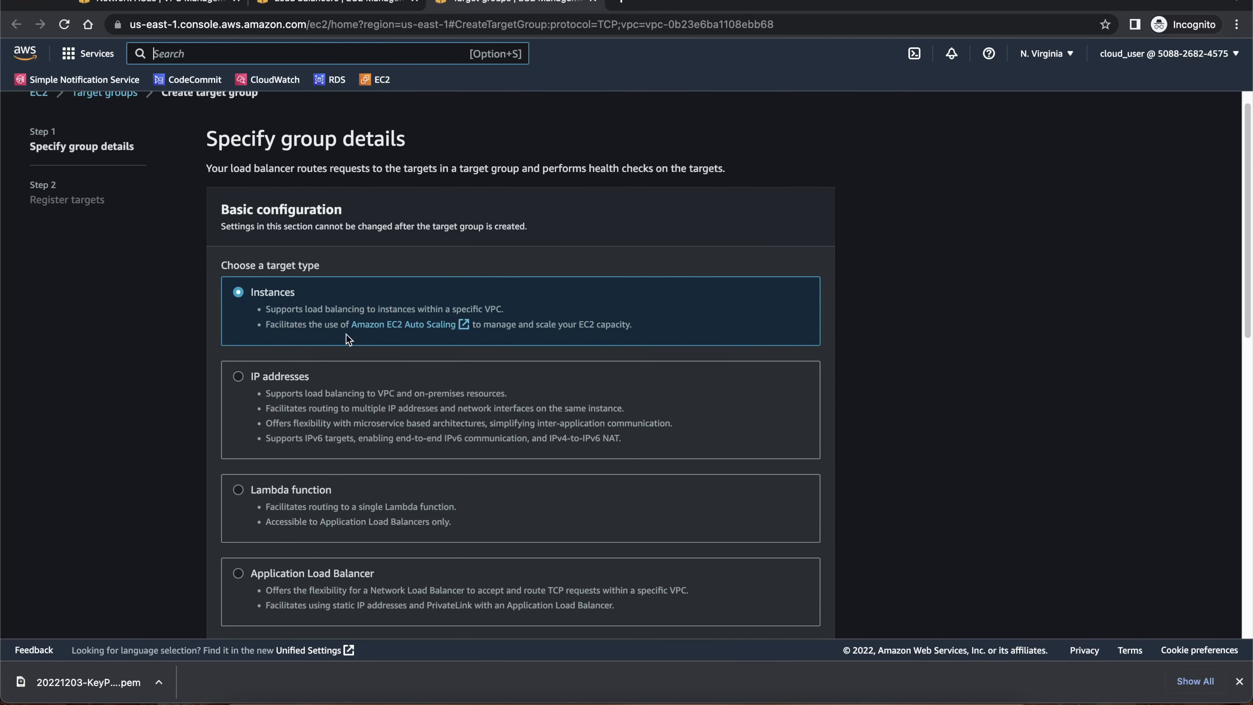
scroll(662, 367, "down", 1)
scroll(663, 367, "down", 8)
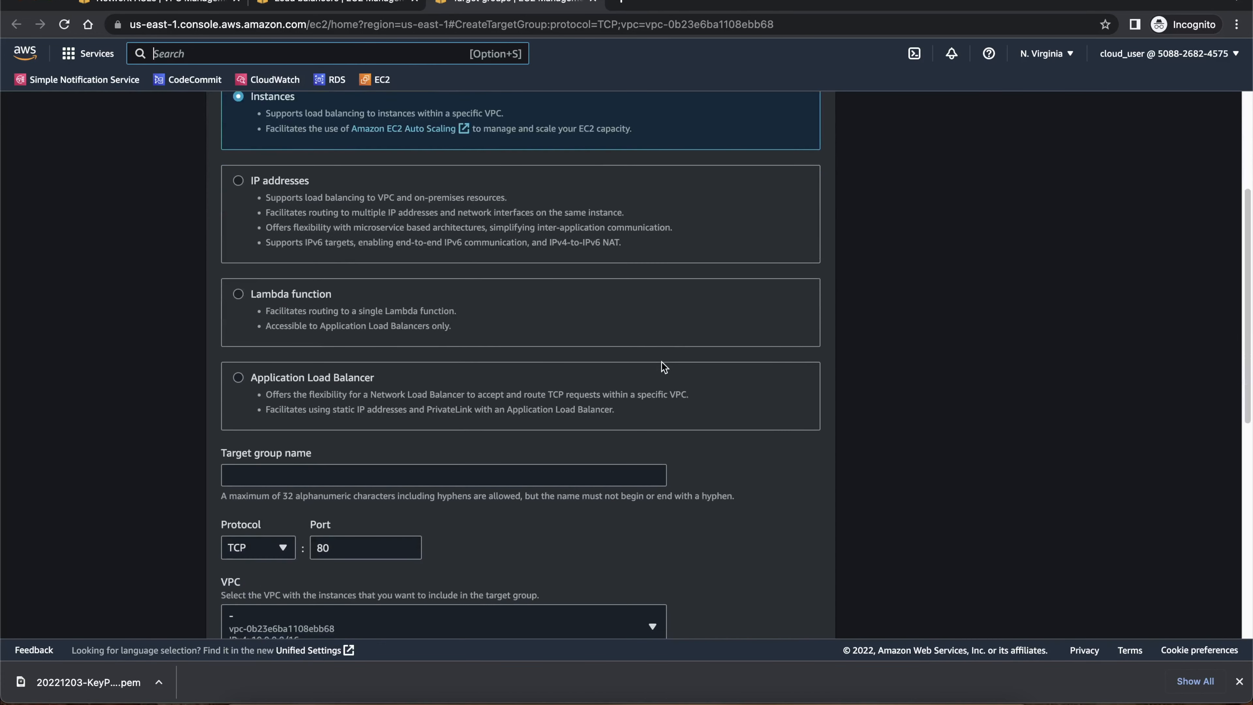
scroll(663, 367, "down", 1)
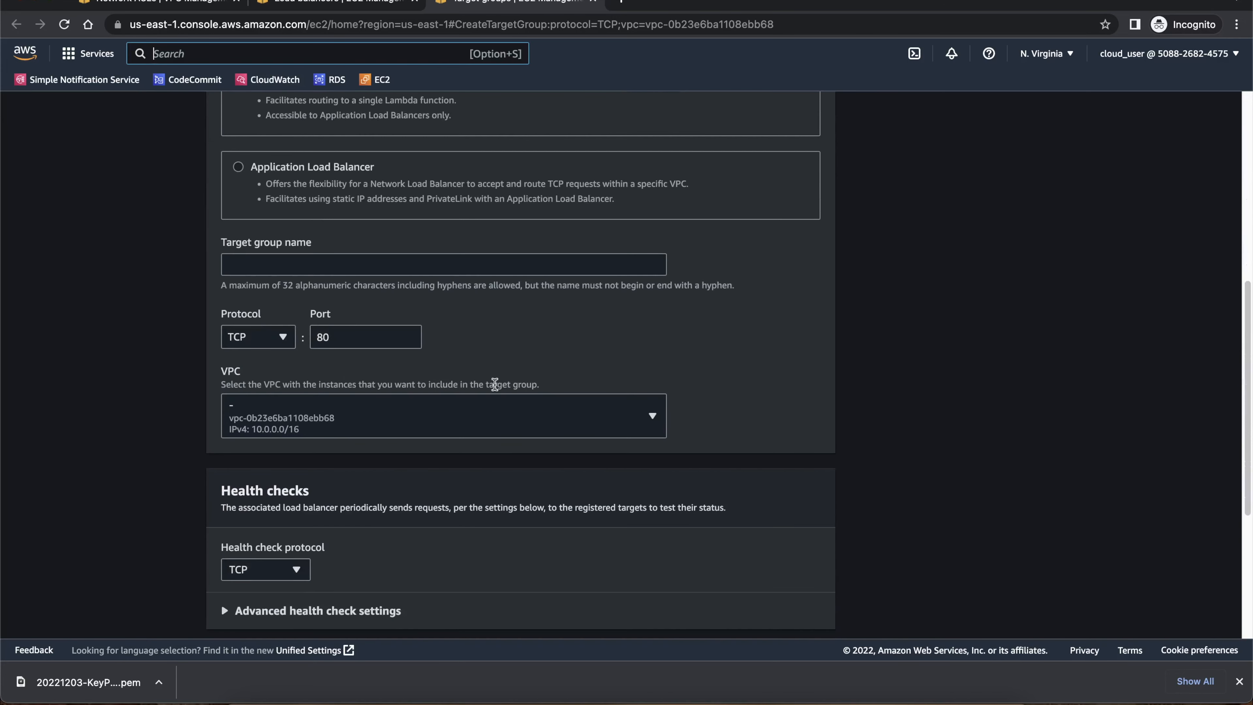
left_click(590, 417)
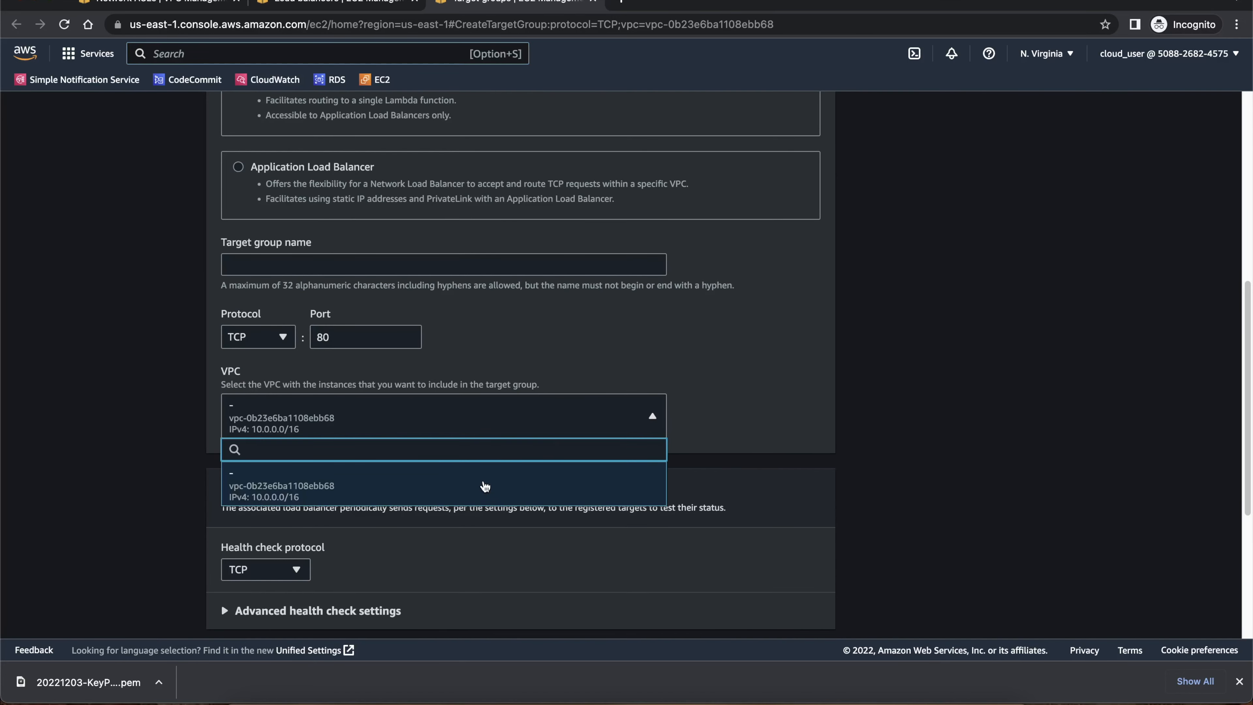
left_click(498, 487)
- Expand and review the advanced health check settings, and try to continue to target registration
scroll(773, 426, "down", 6)
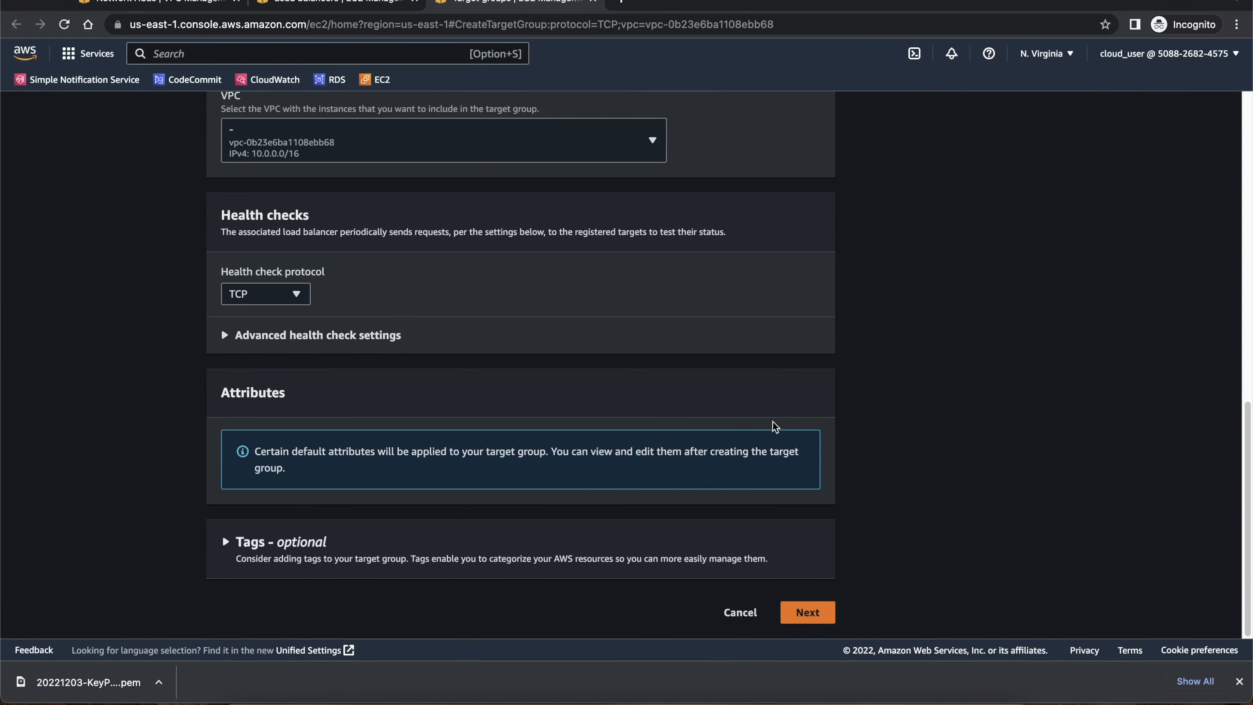
left_click(552, 328)
scroll(552, 327, "down", 5)
scroll(552, 327, "down", 2)
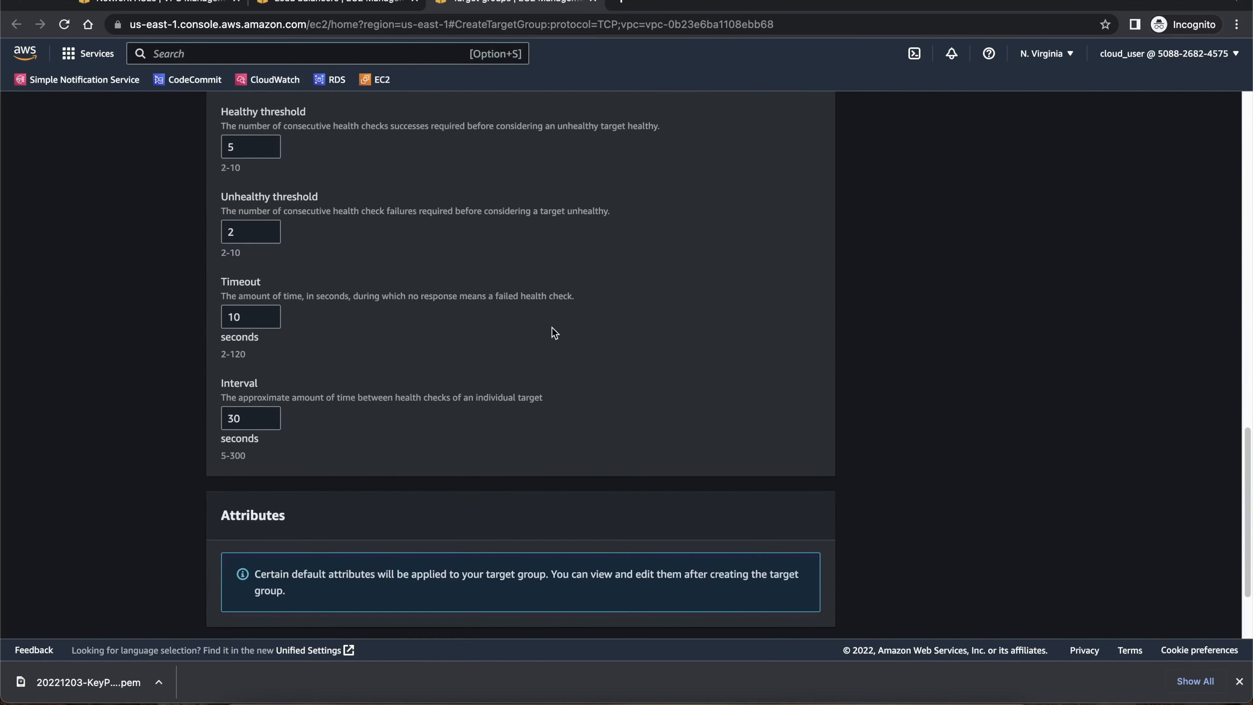
scroll(552, 328, "down", 2)
left_click(806, 614)
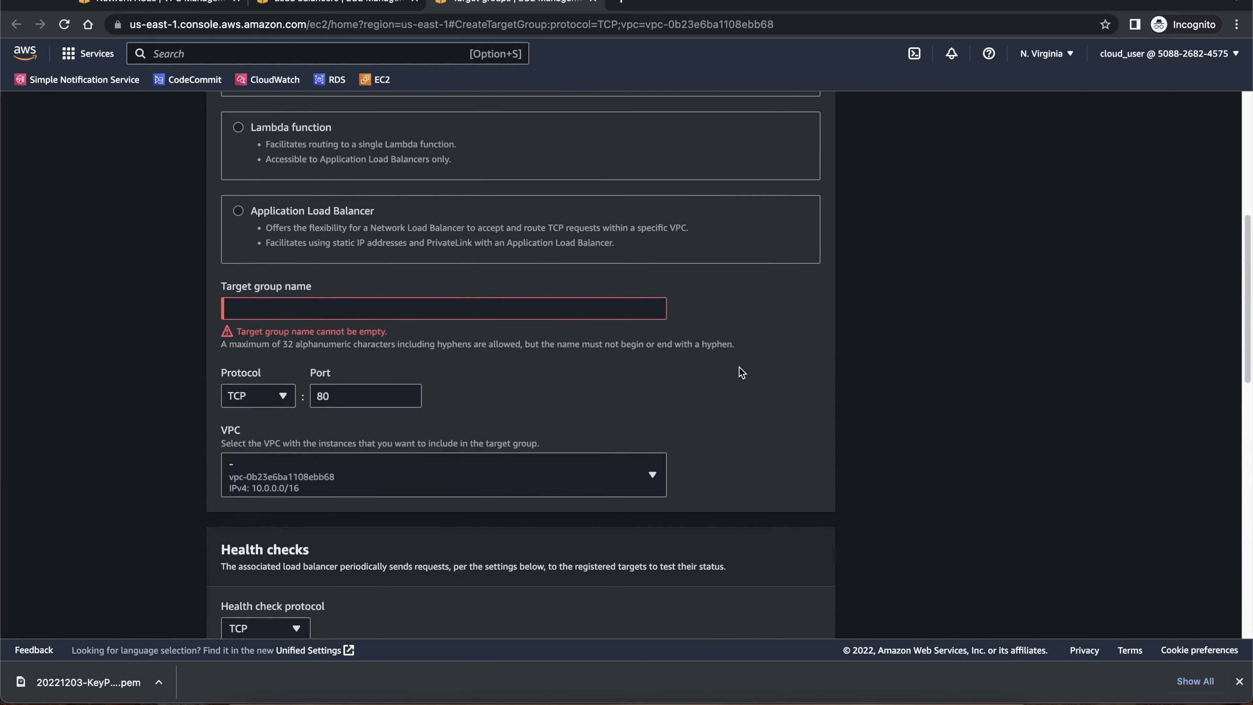
- Name the target group nlbTargets and continue to registering targets
left_click(357, 342)
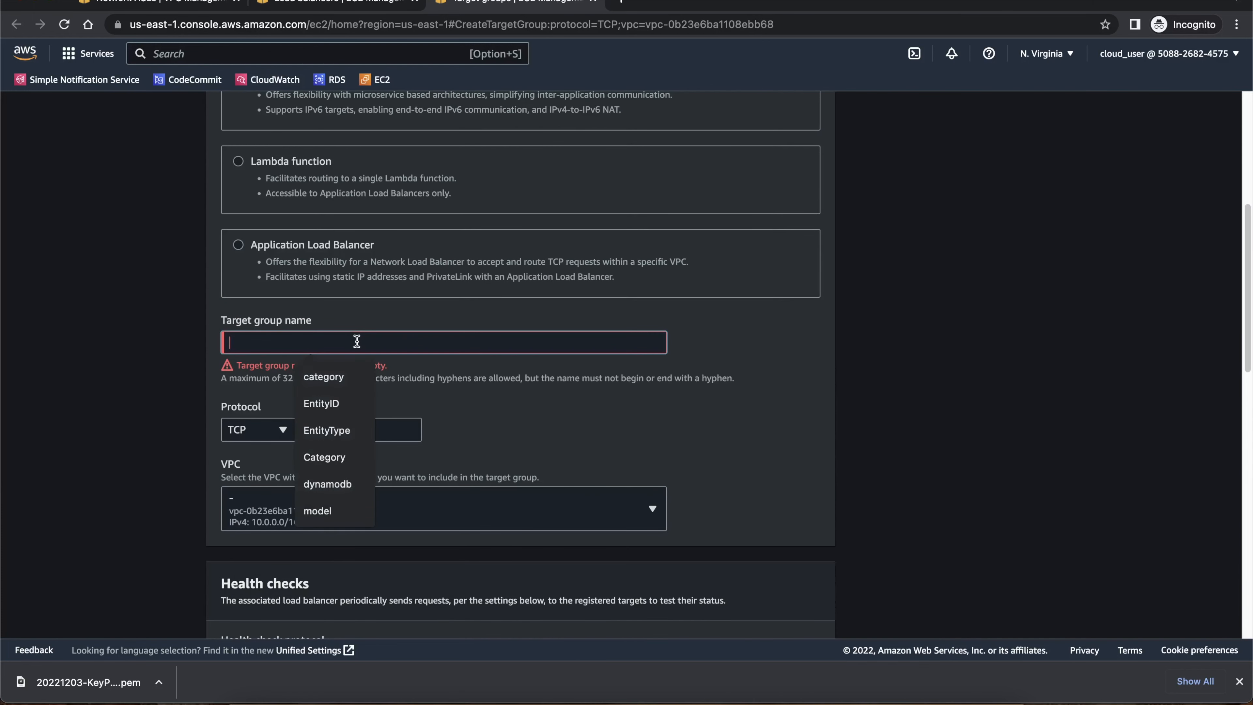
type("nlbTargets")
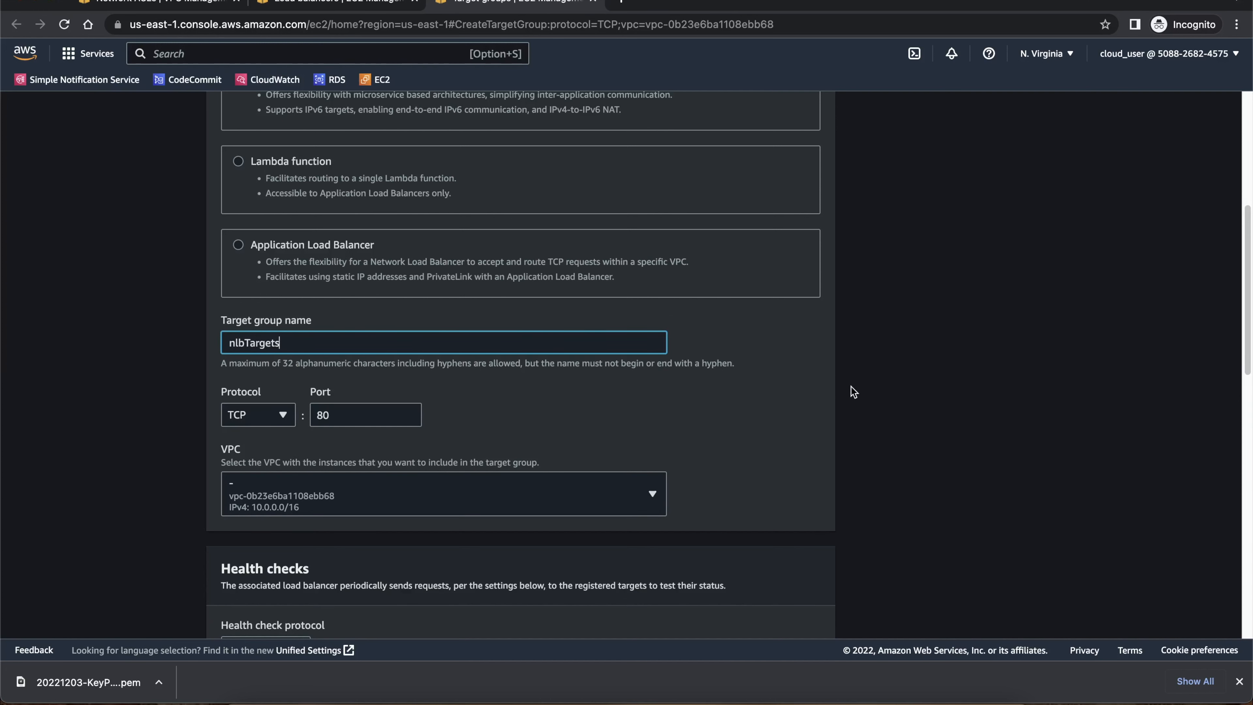
scroll(851, 386, "down", 15)
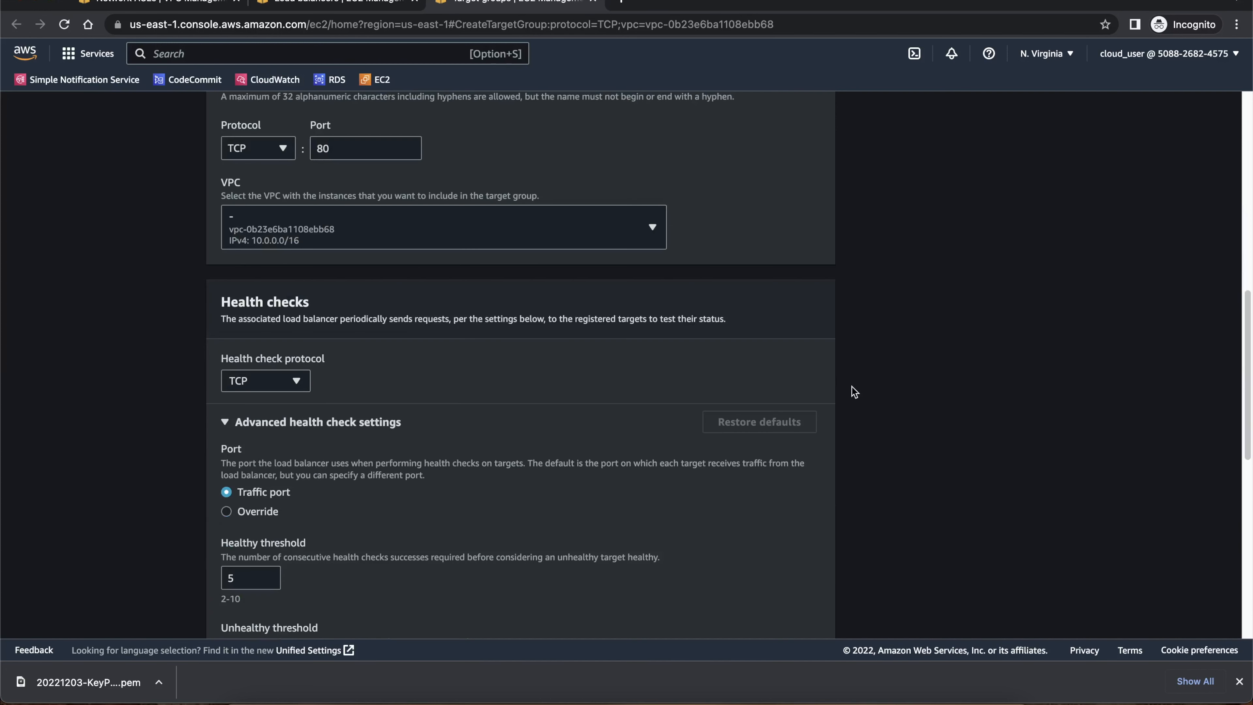
left_click(807, 611)
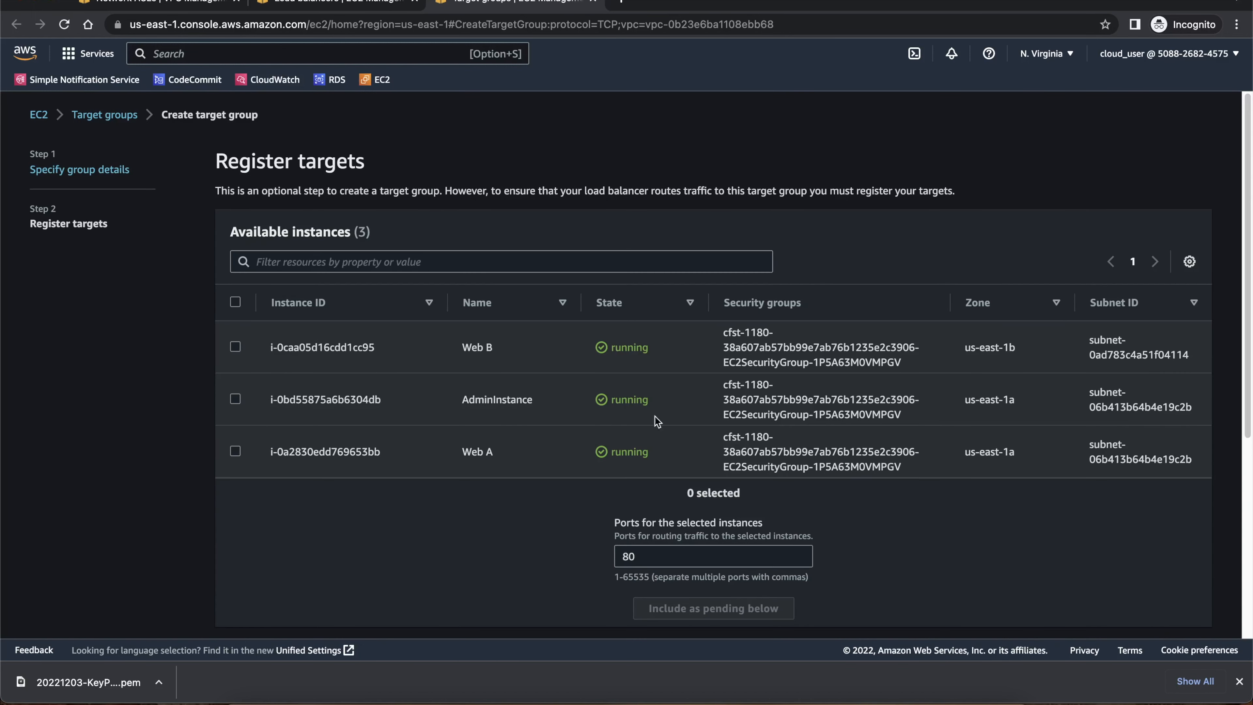
- Include the Web A and Web B instances as pending targets on port 80 and create the target group
left_click(235, 347)
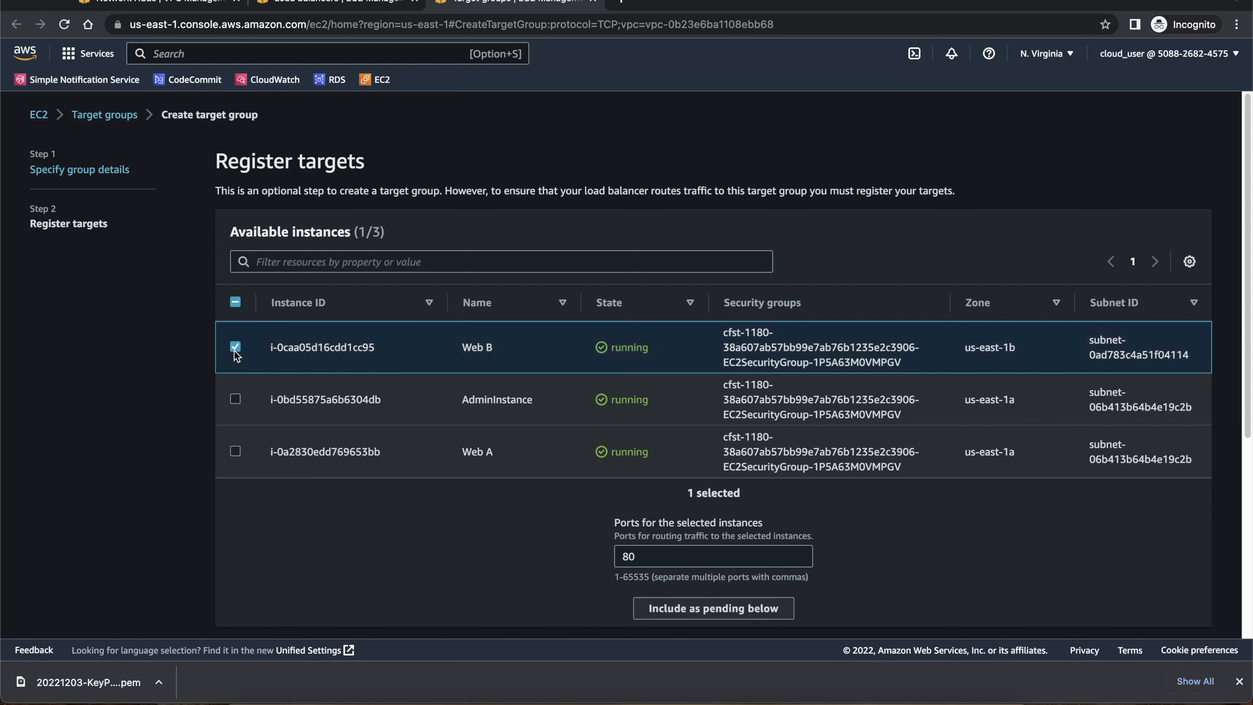
left_click(236, 452)
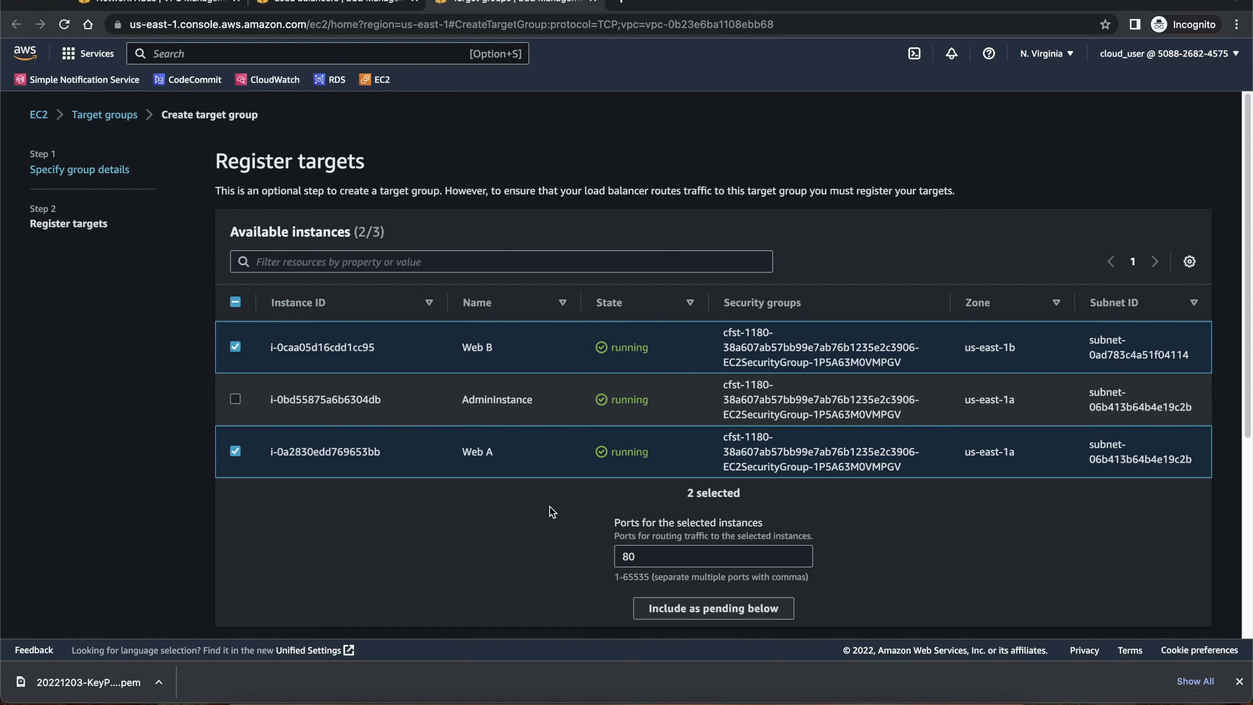
scroll(549, 507, "down", 3)
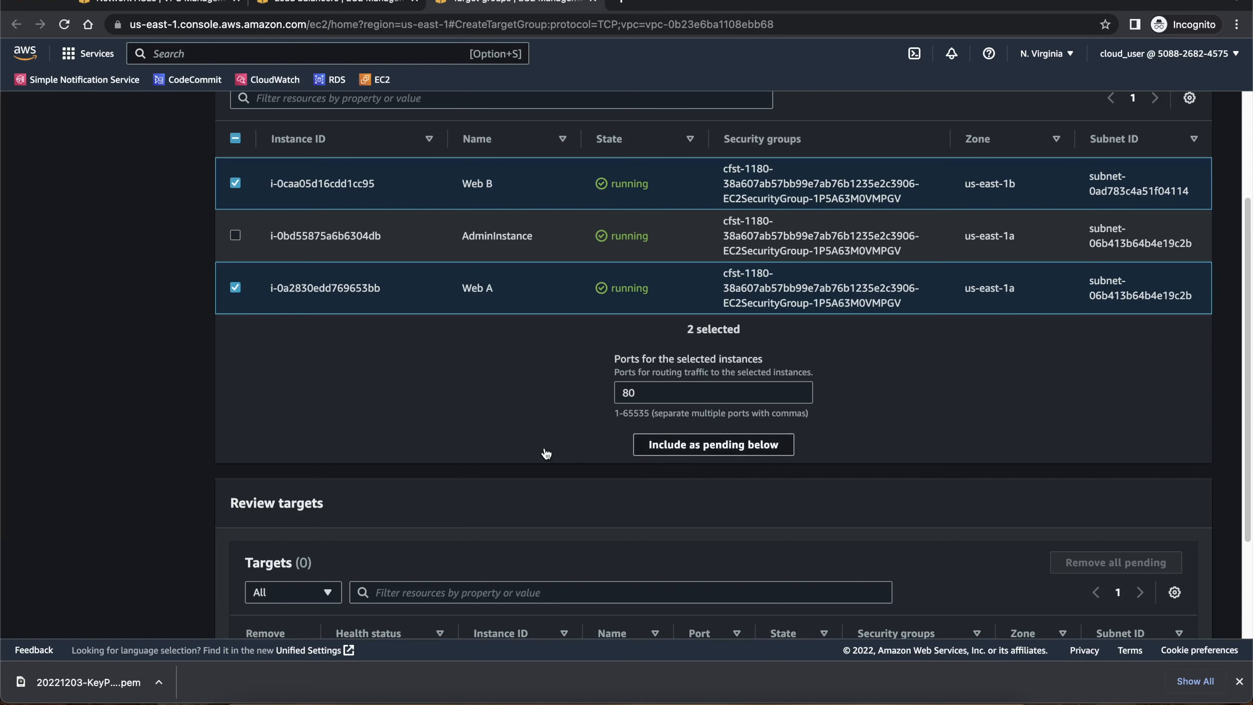
scroll(546, 453, "down", 4)
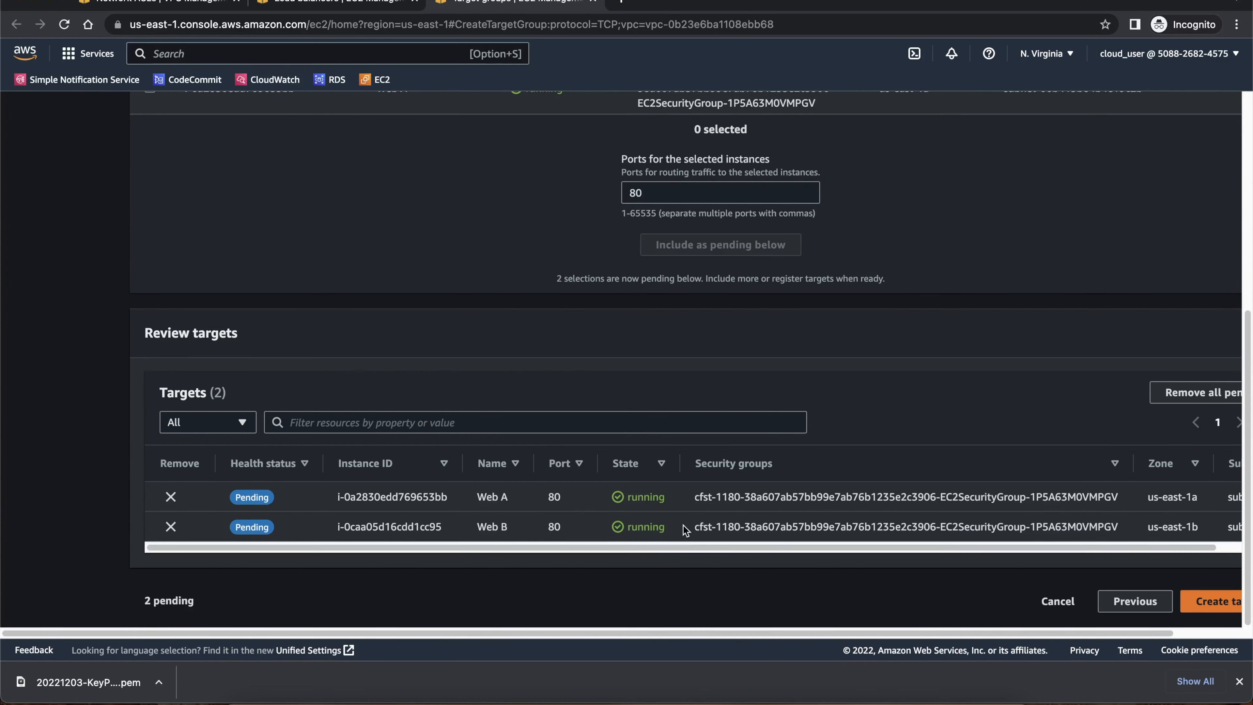
left_click(1194, 606)
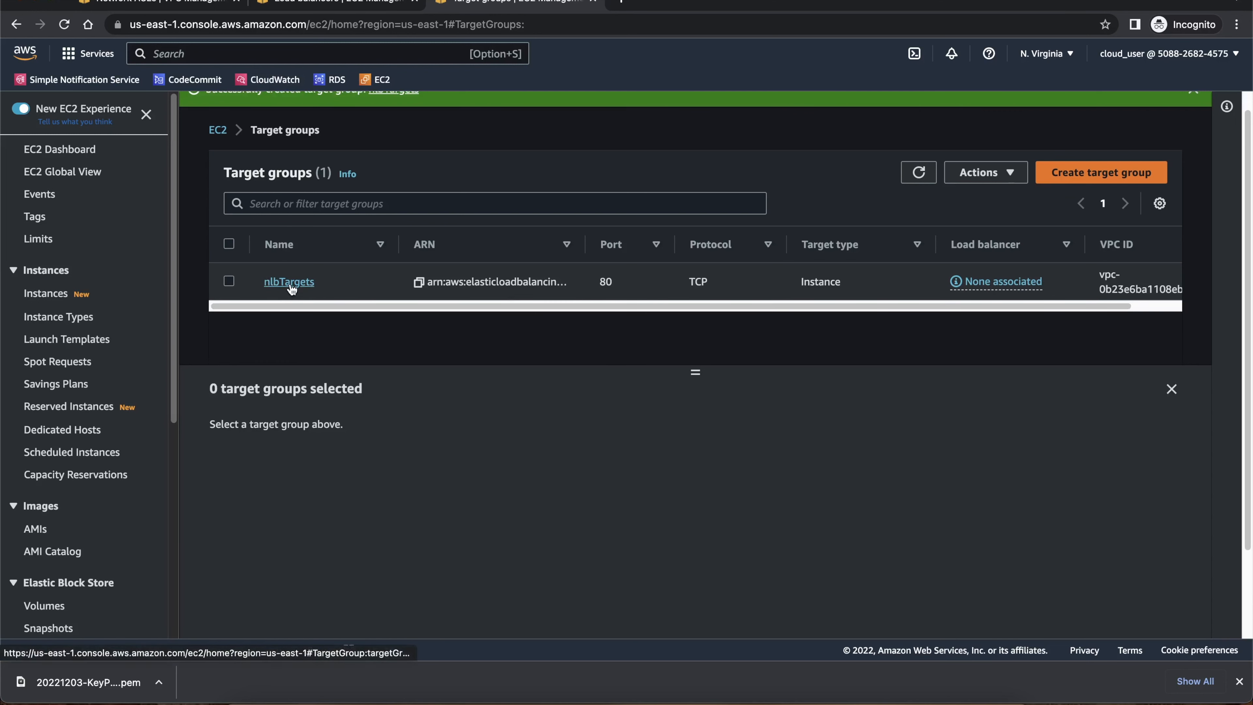
- Open the nlbTargets target group and refresh its registered targets to check their health status
left_click(290, 282)
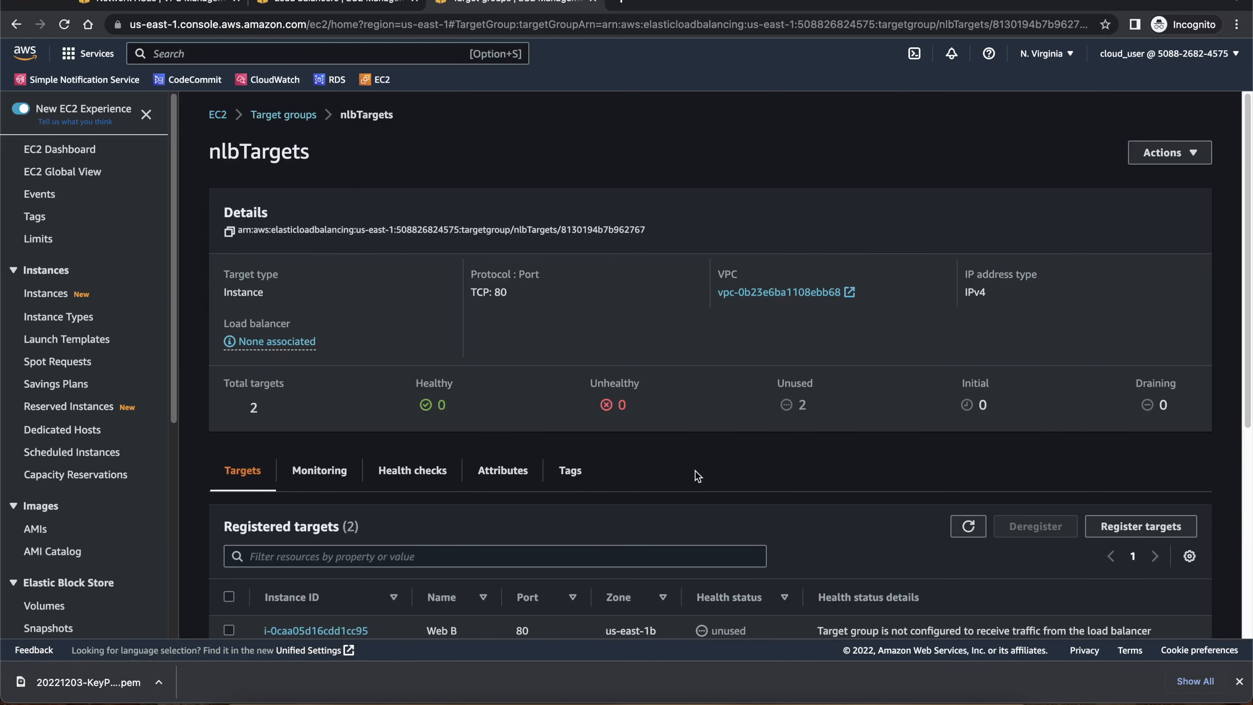
scroll(884, 409, "down", 2)
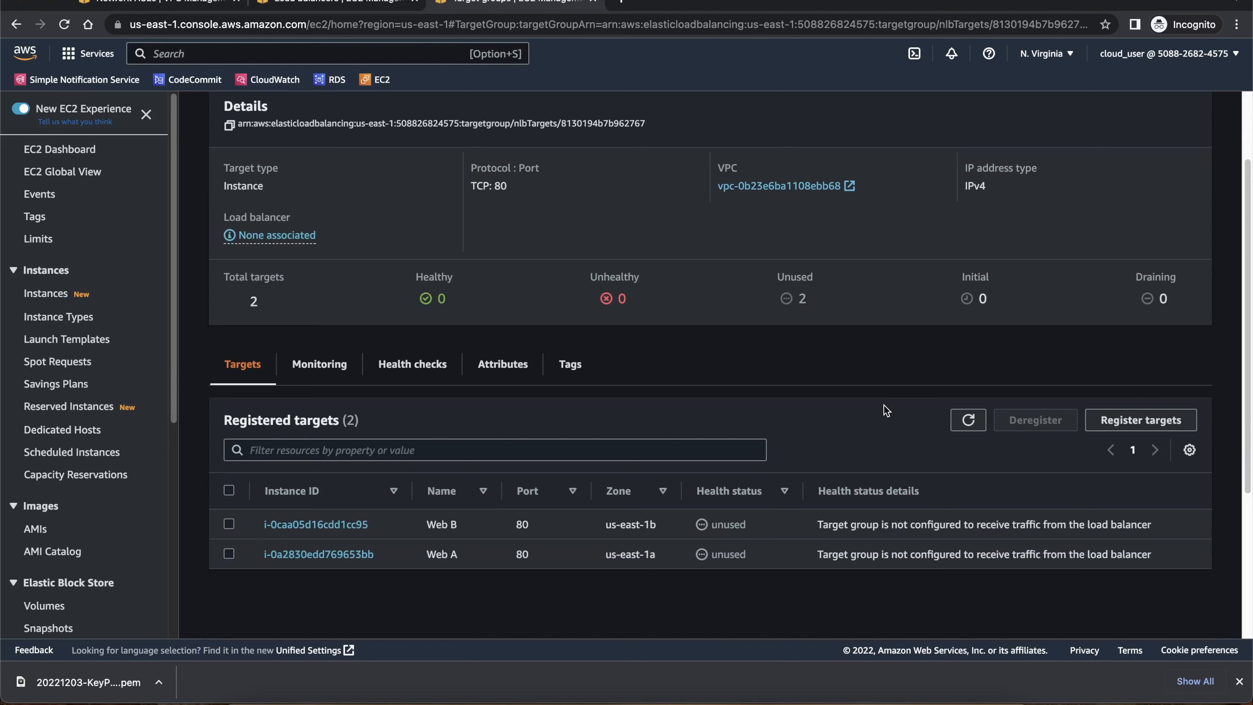
left_click(966, 420)
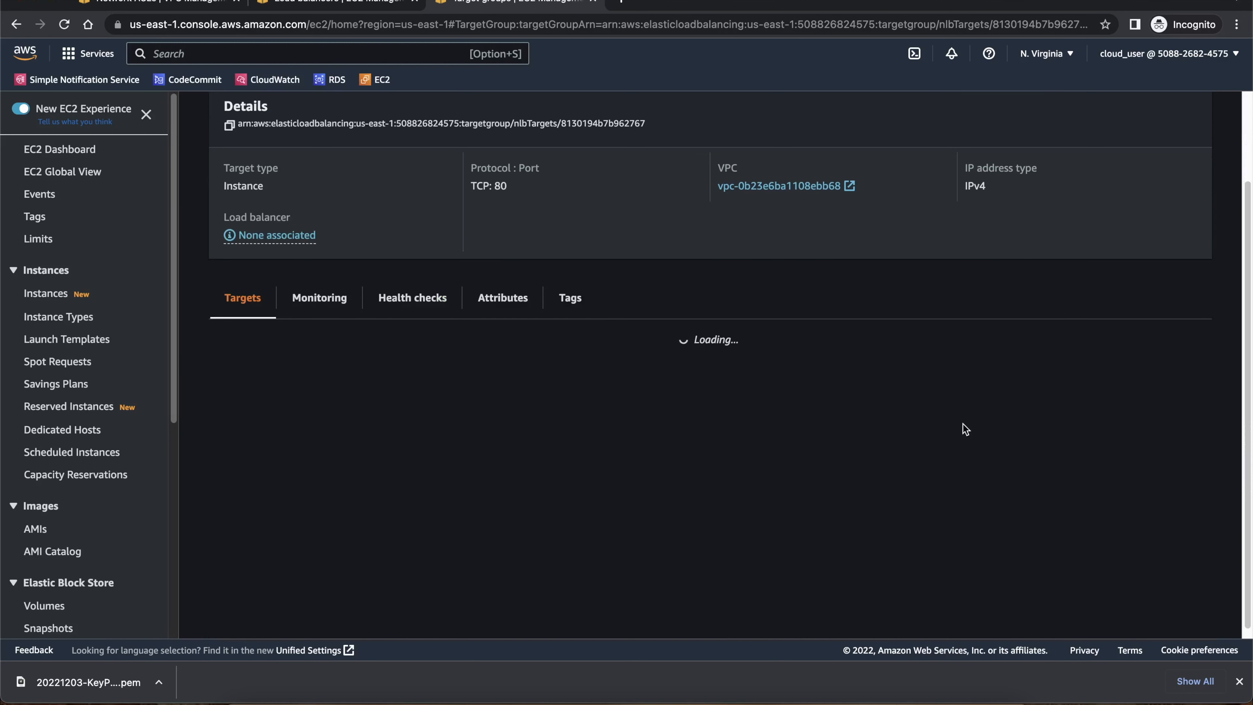
left_click(966, 426)
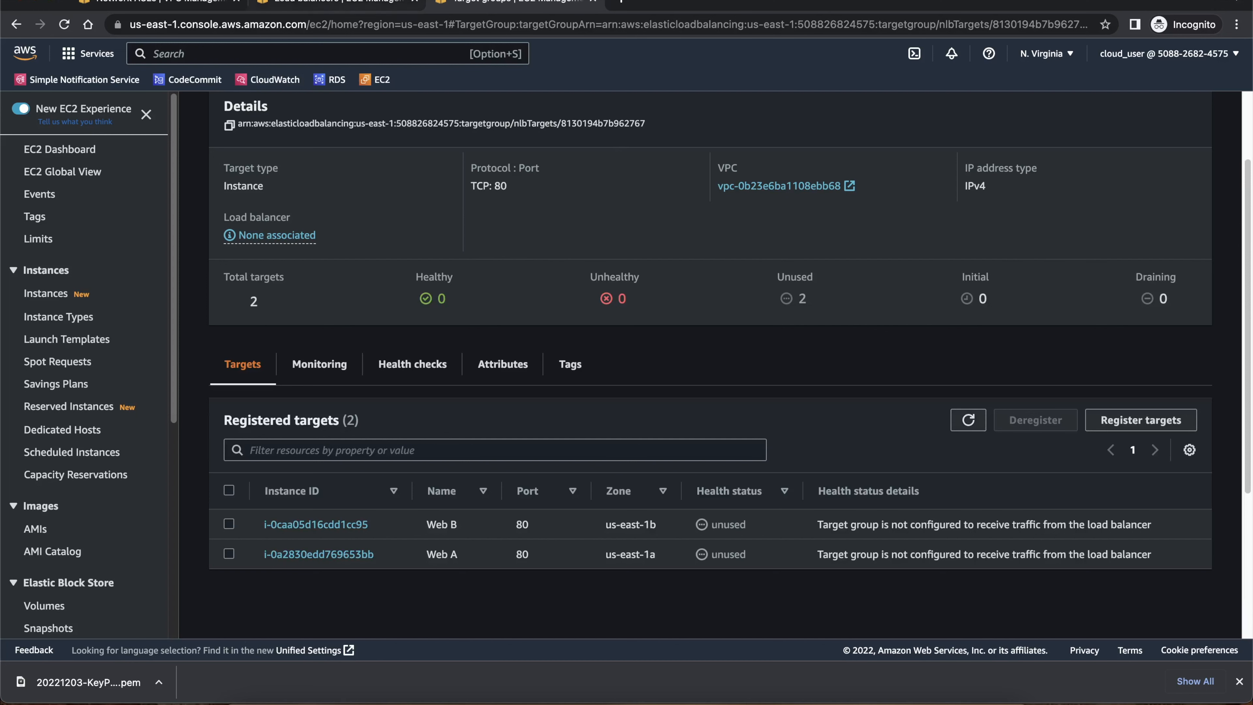
- Return to the Network Load Balancer form, refresh the target groups, and set the TCP:80 listener to forward to nlbTargets
left_click(274, 4)
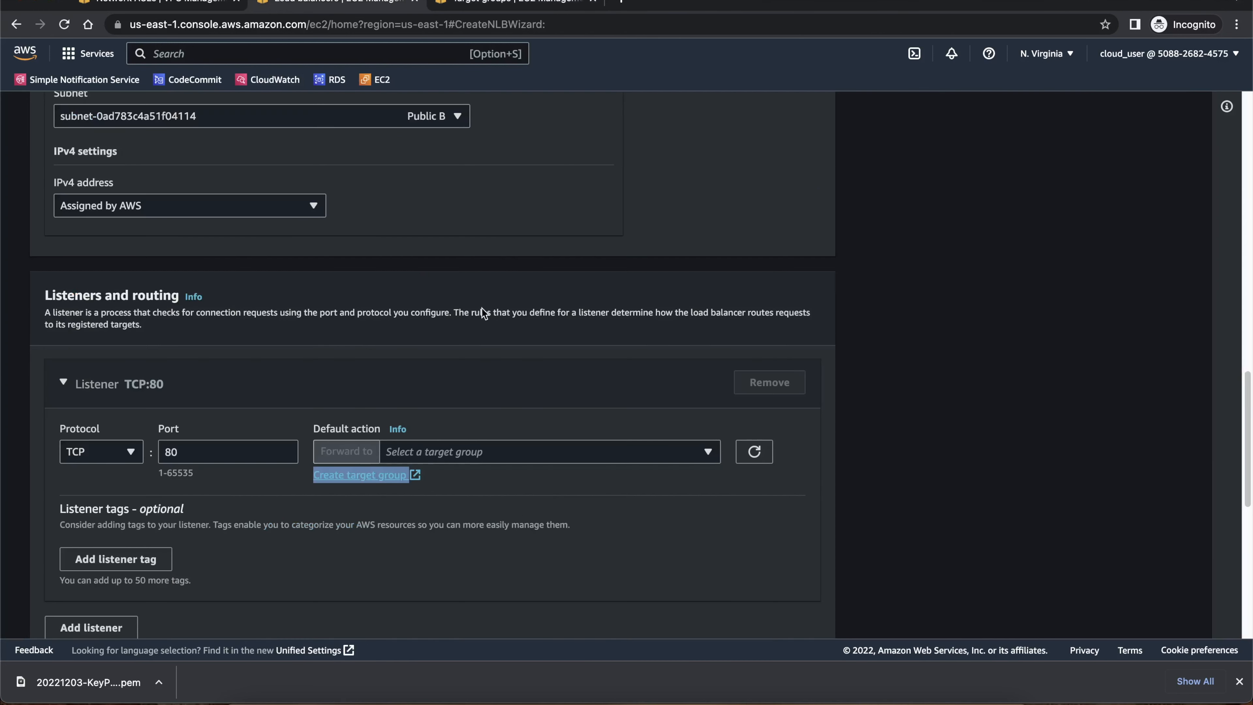
left_click(545, 453)
left_click(754, 453)
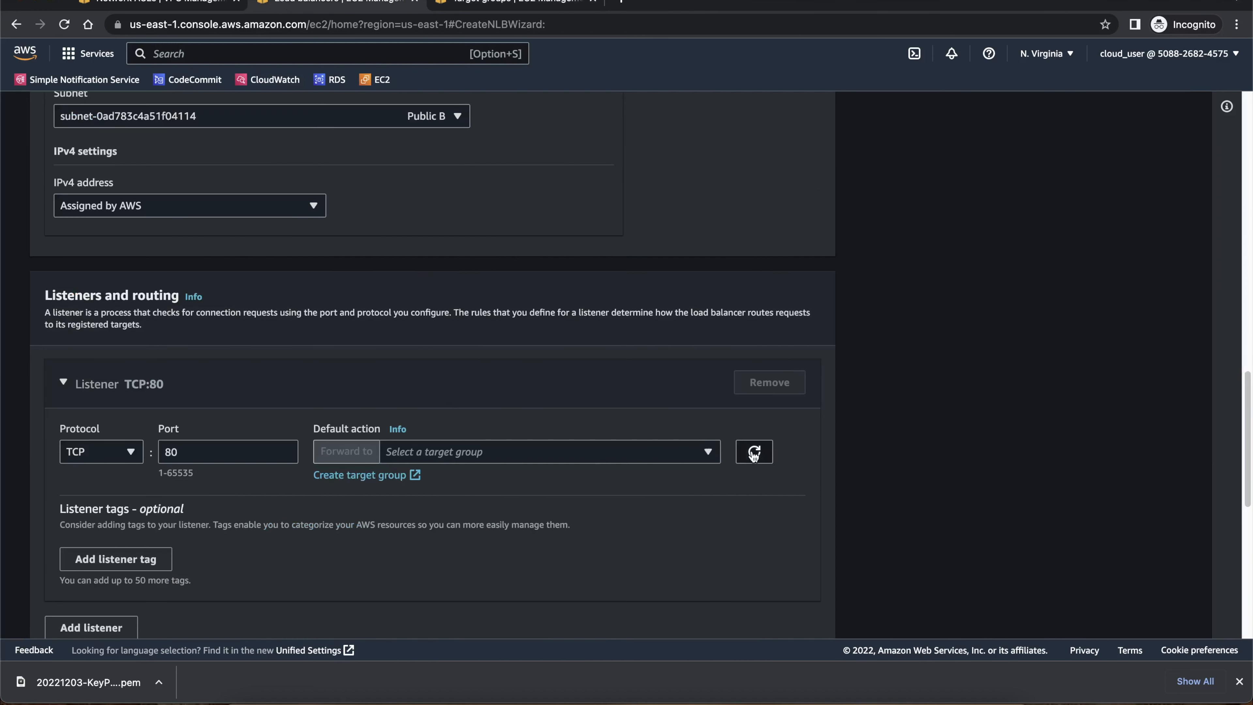
left_click(753, 455)
left_click(699, 457)
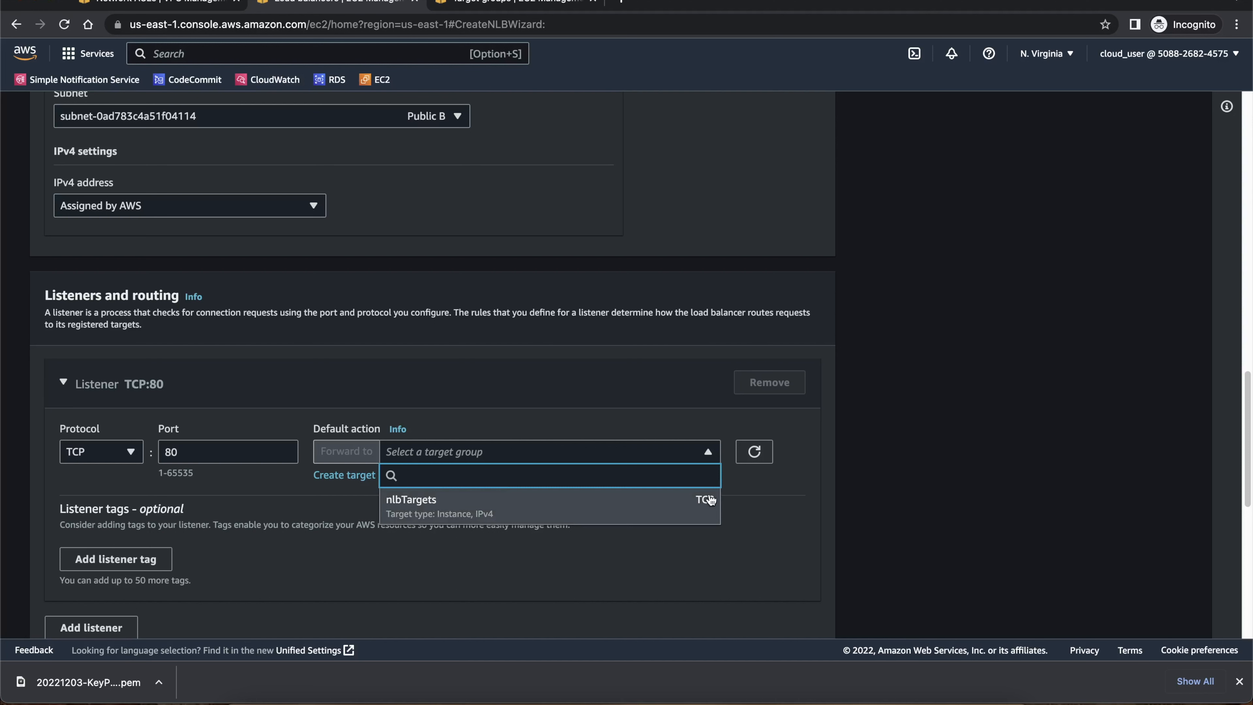
left_click(427, 512)
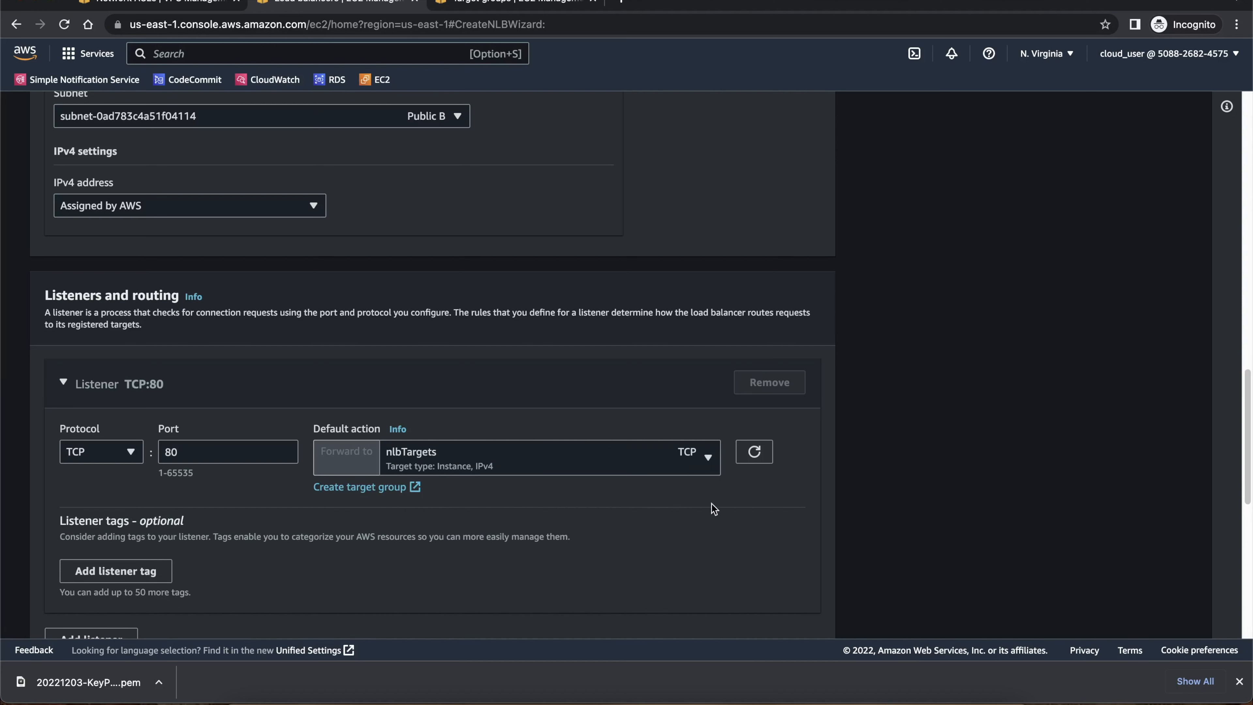
scroll(744, 504, "down", 1)
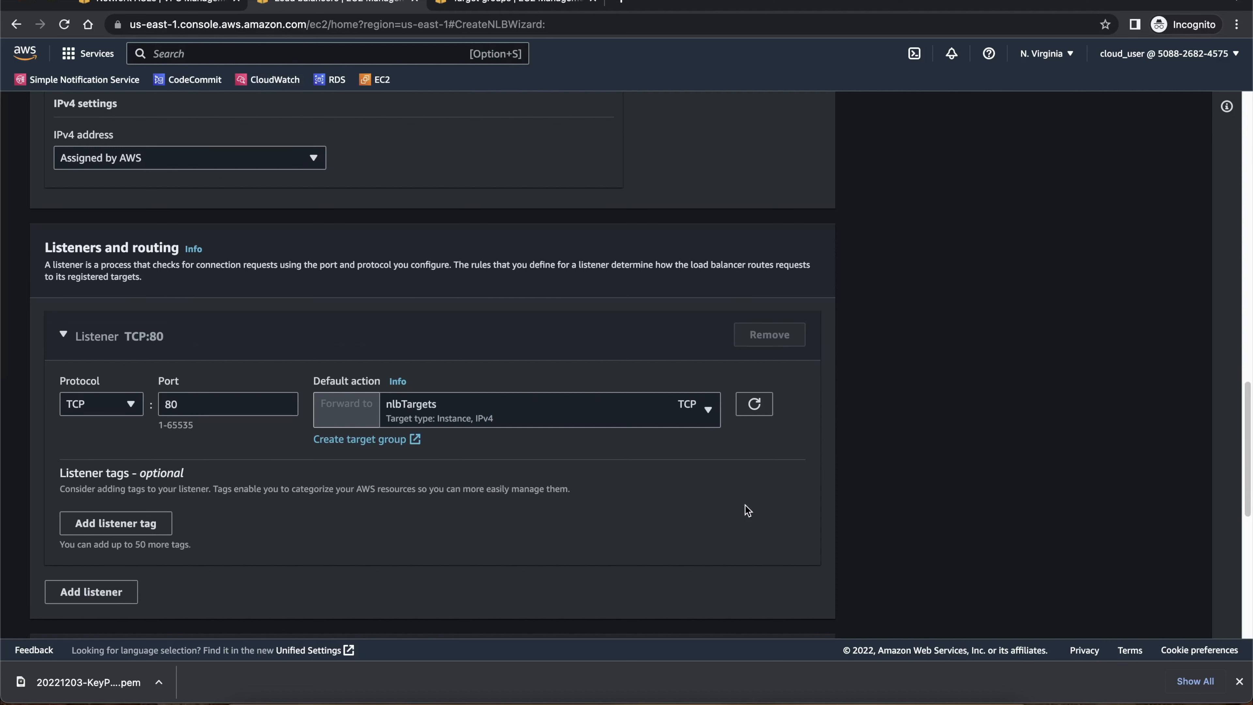
- Review the load balancer summary, submit the form, and correct the load balancer name to NLBTEST
scroll(444, 501, "down", 8)
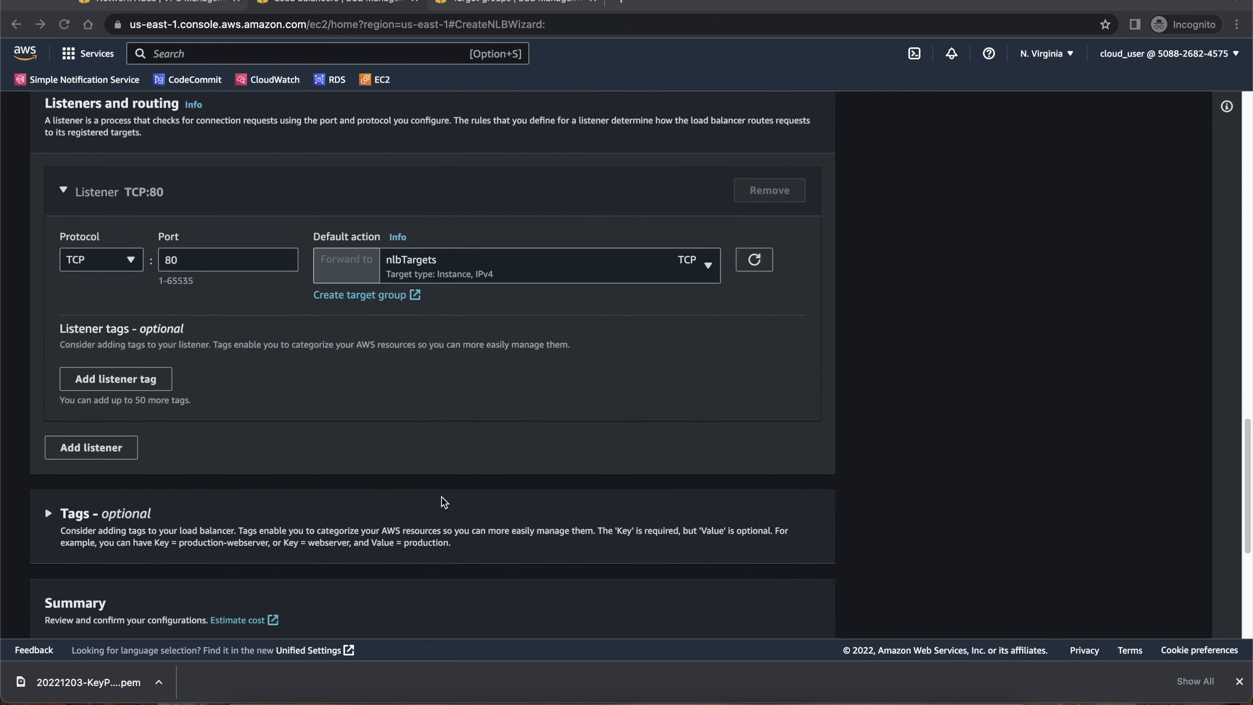
scroll(444, 501, "down", 2)
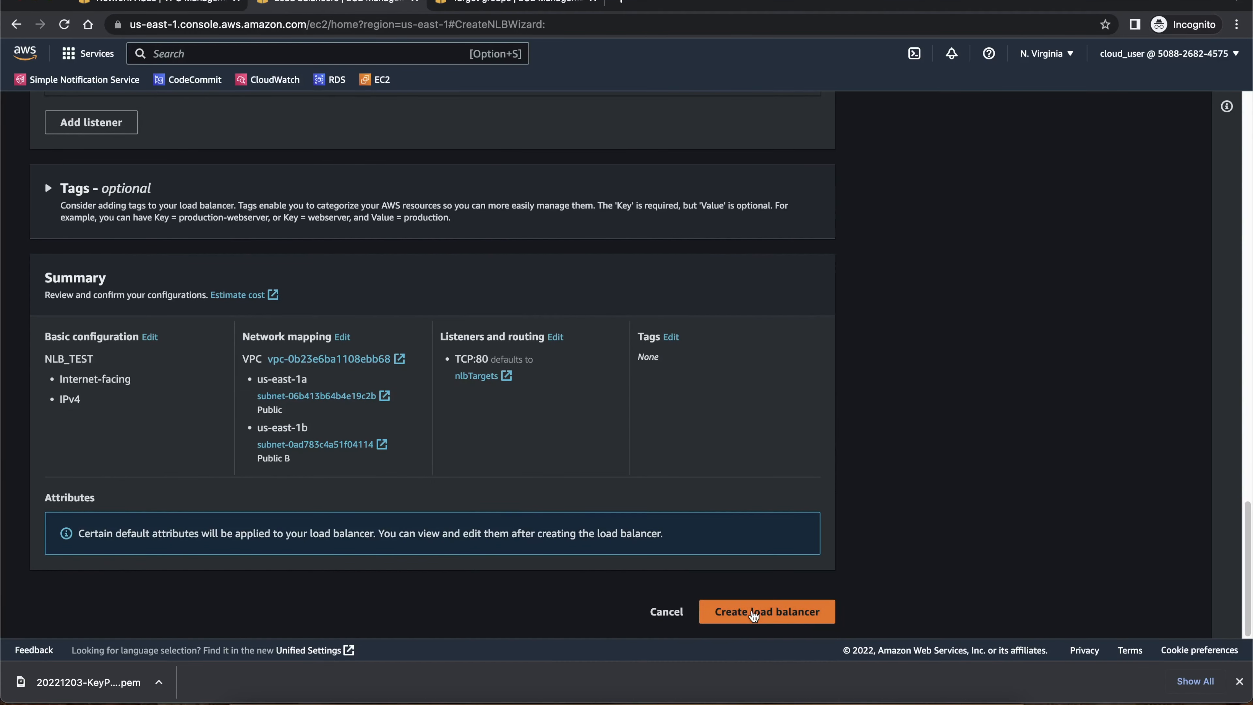
left_click(754, 614)
key("Left")
key("Left")
key("Left")
key("Left")
key("Left")
key("shift+Right")
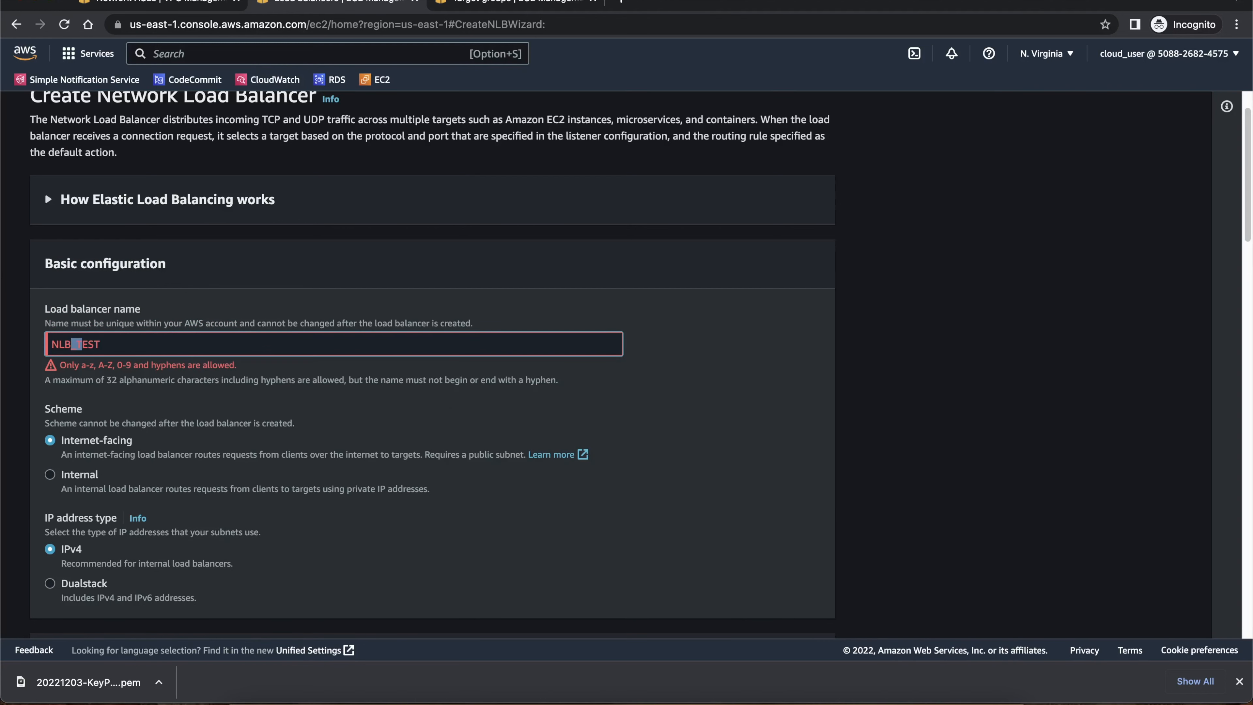
key("BackSpace")
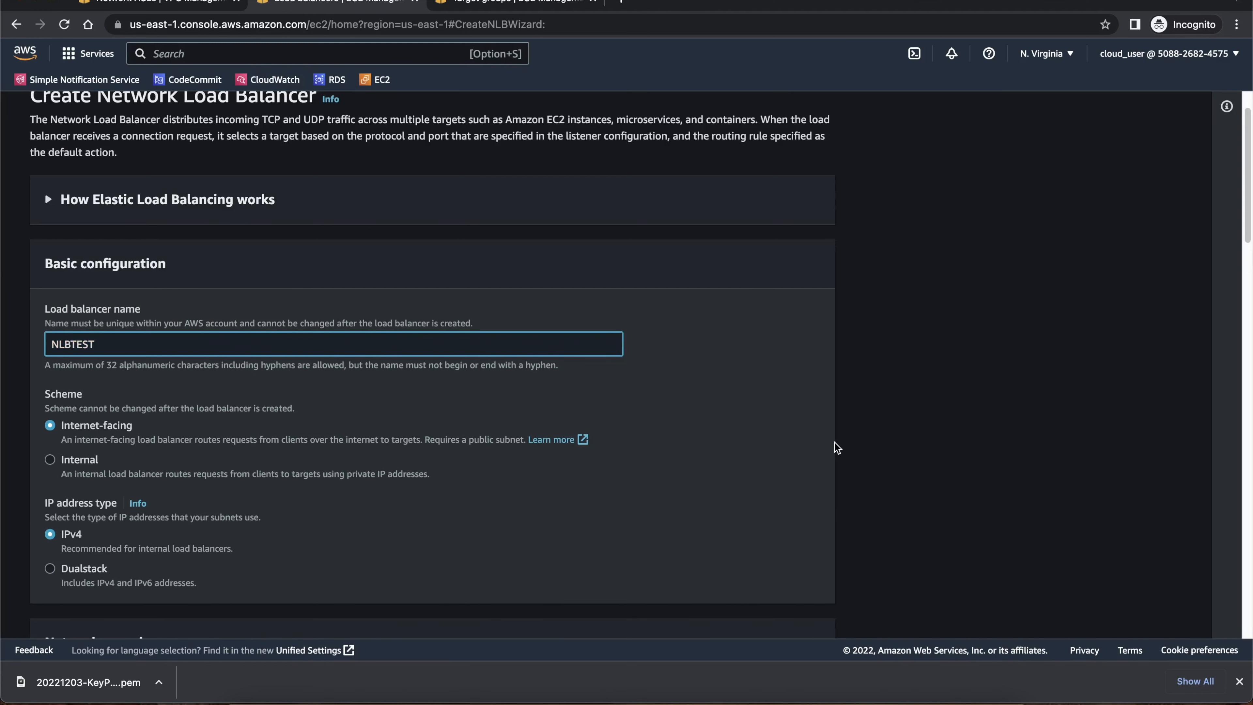
- Create the NLBTEST load balancer and view it in the load balancer list
scroll(699, 448, "down", 15)
scroll(700, 448, "down", 2)
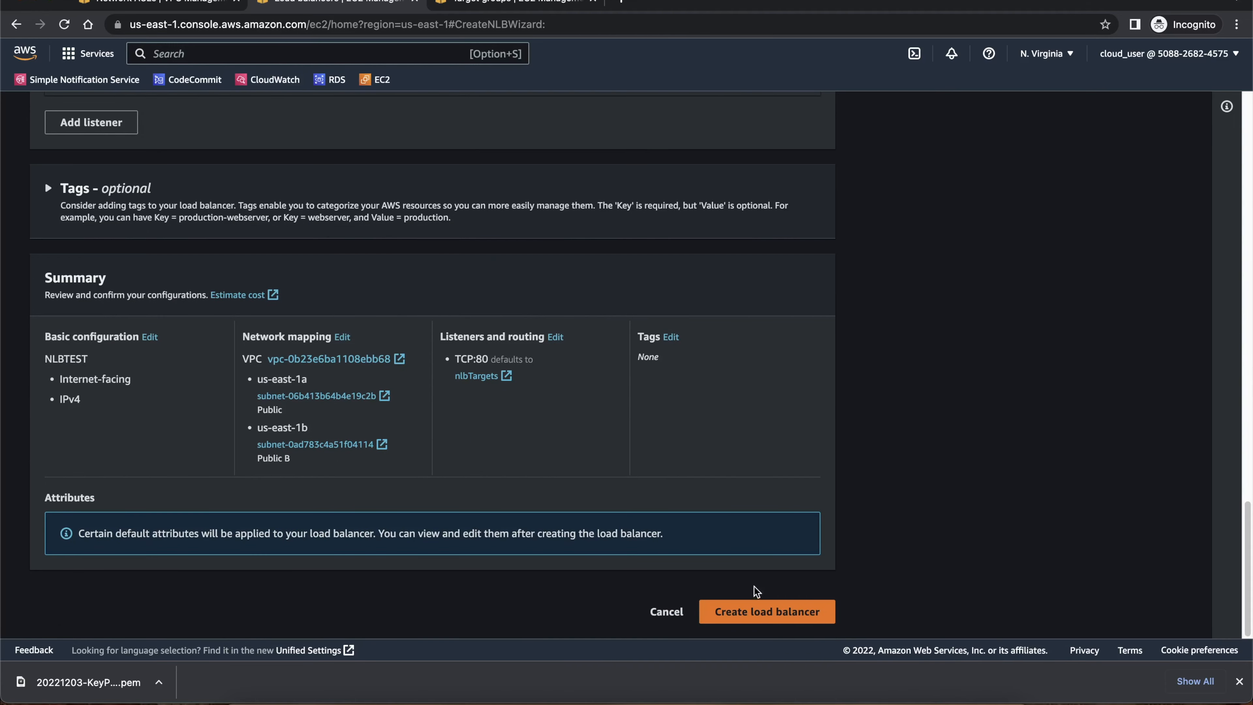
left_click(750, 614)
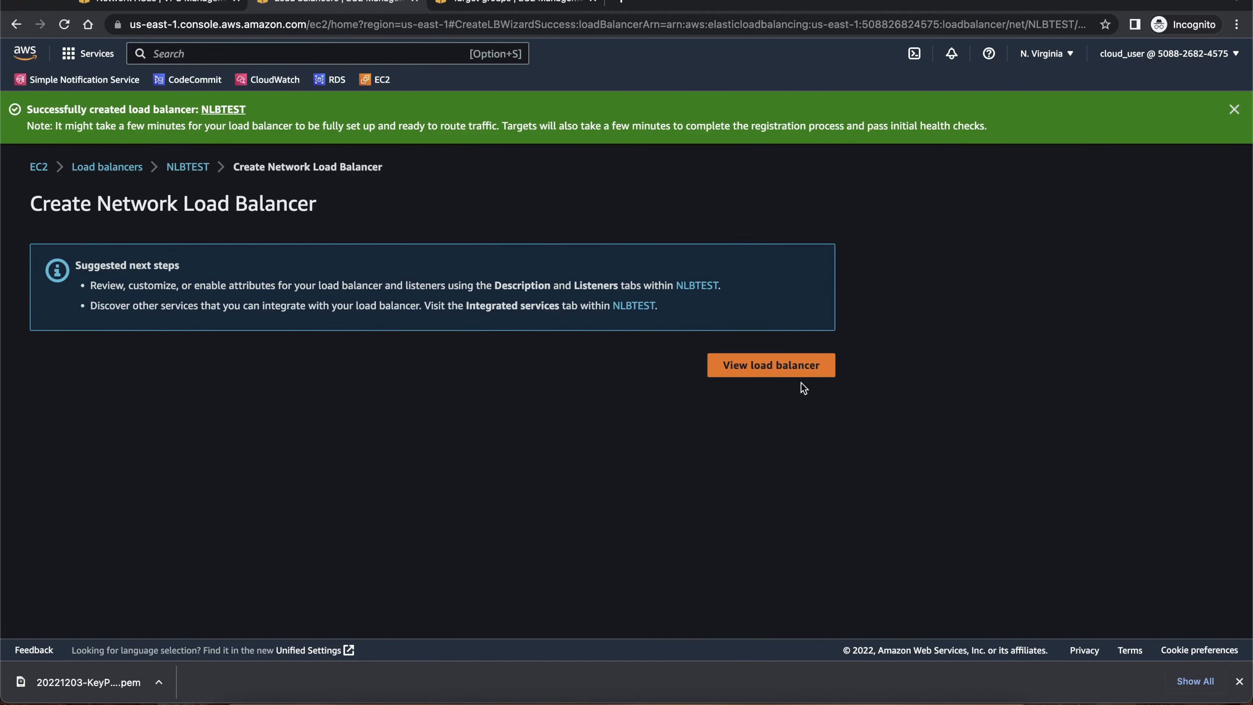
left_click(777, 376)
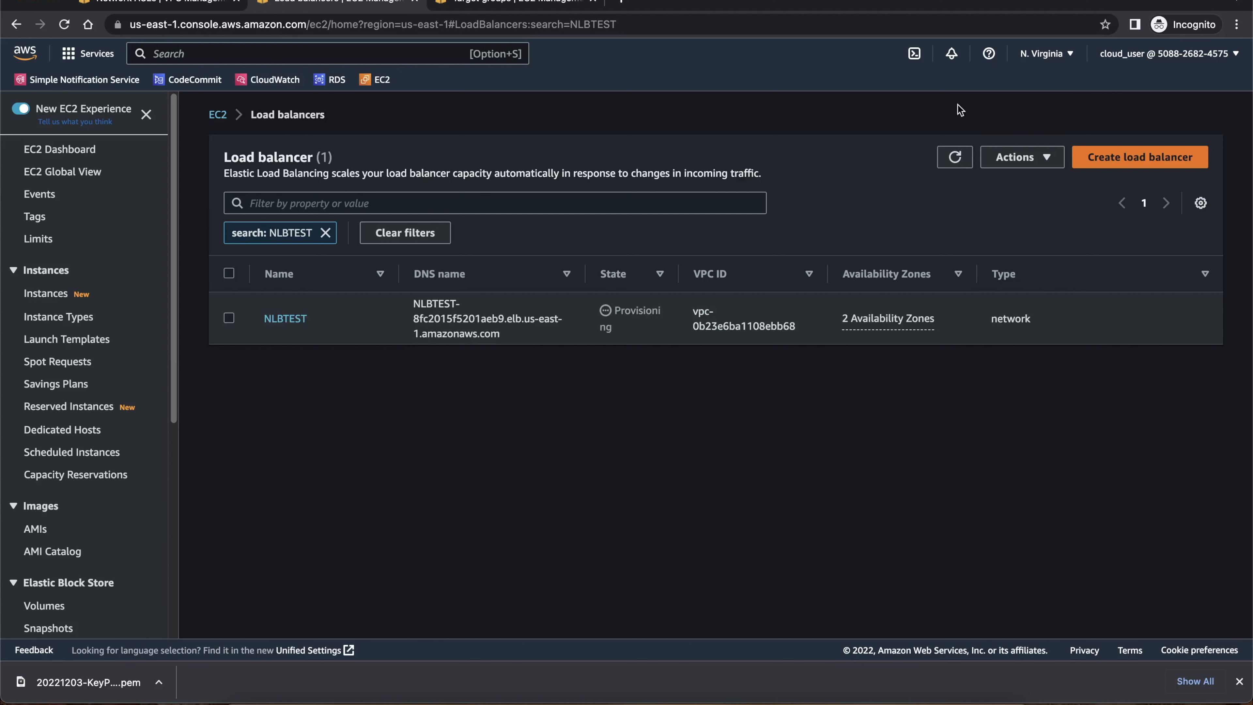
- Refresh the load balancer list to check the provisioning state of NLBTEST
left_click(943, 161)
left_click(957, 159)
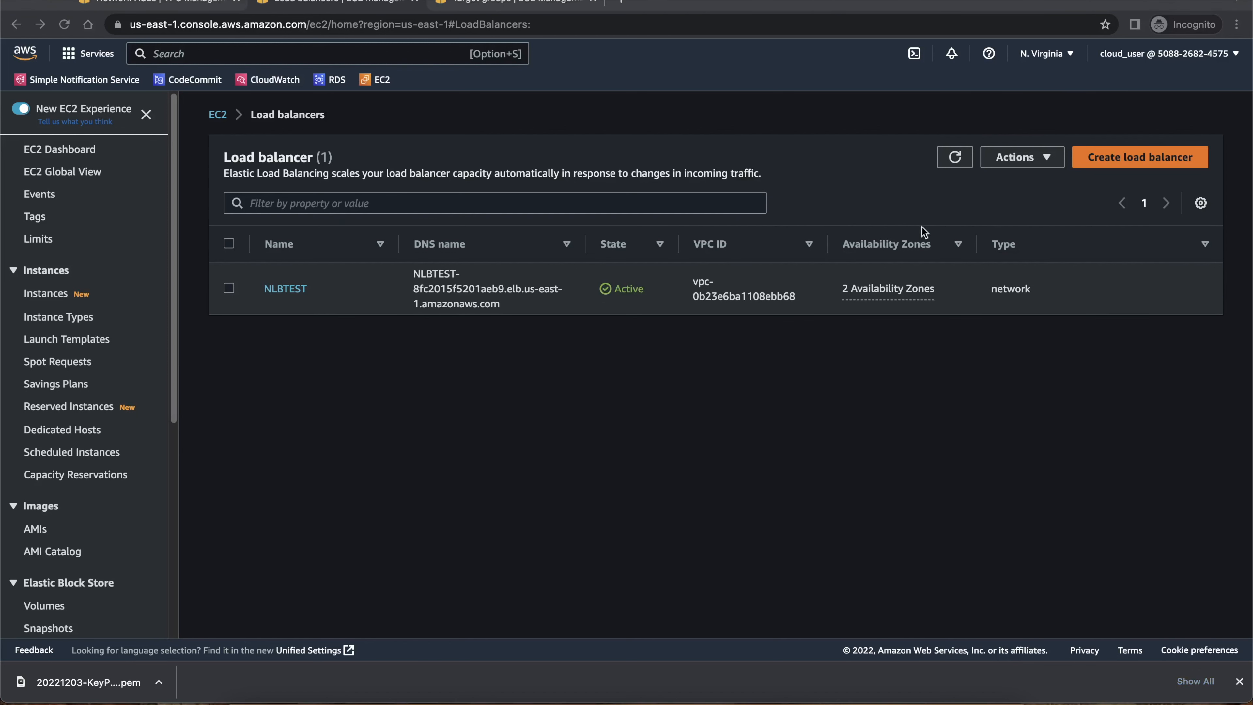
left_click(940, 162)
left_click(941, 161)
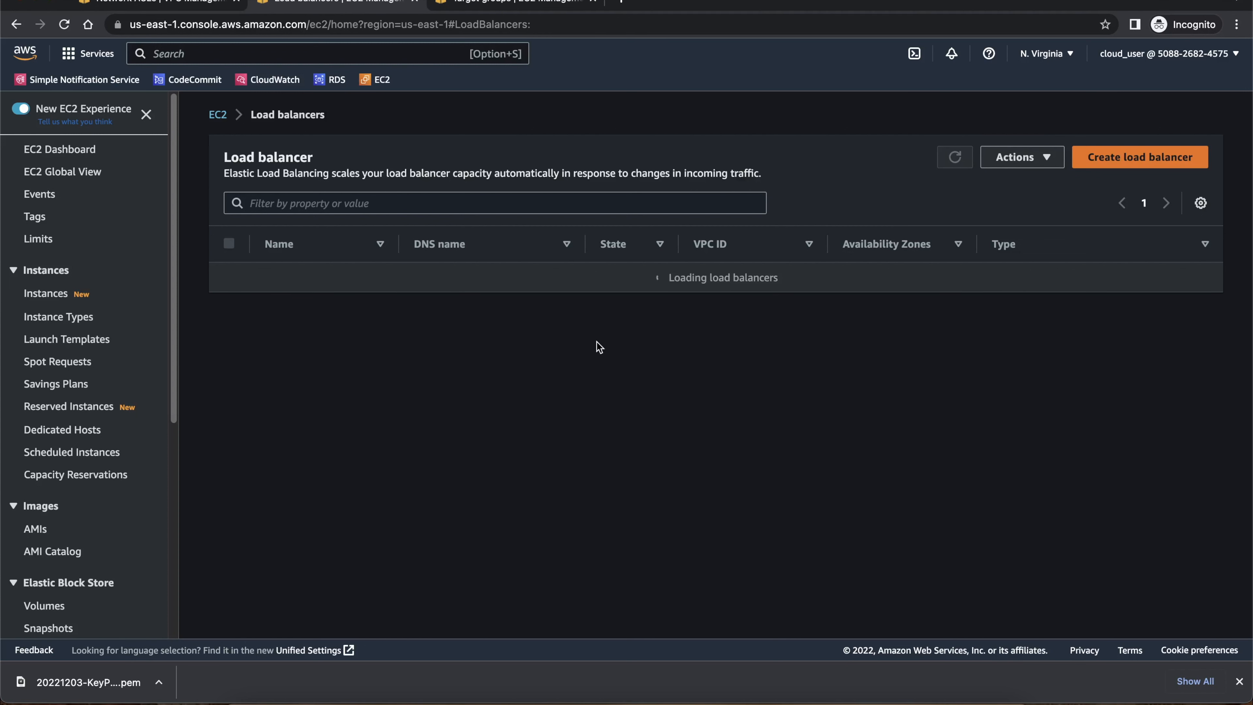
left_click_drag(645, 287, 607, 290)
left_click(608, 292)
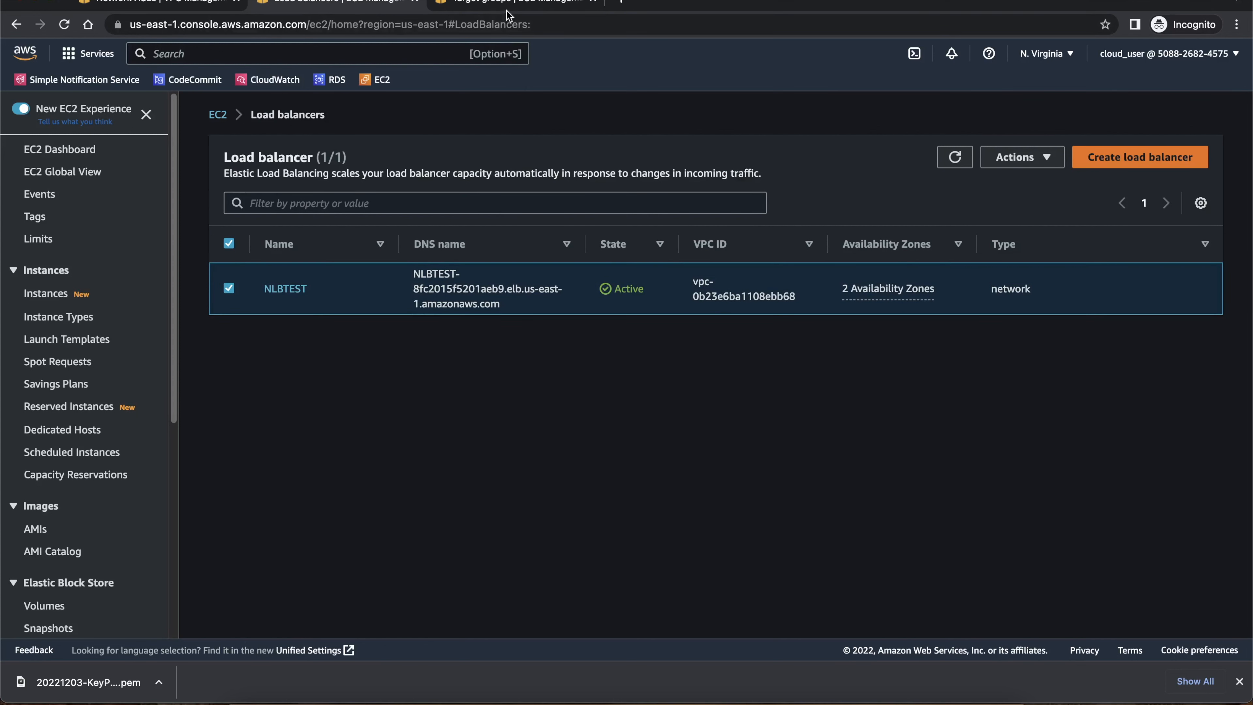
- Check the health status of the Web A and Web B targets in the nlbTargets target group
left_click(518, 3)
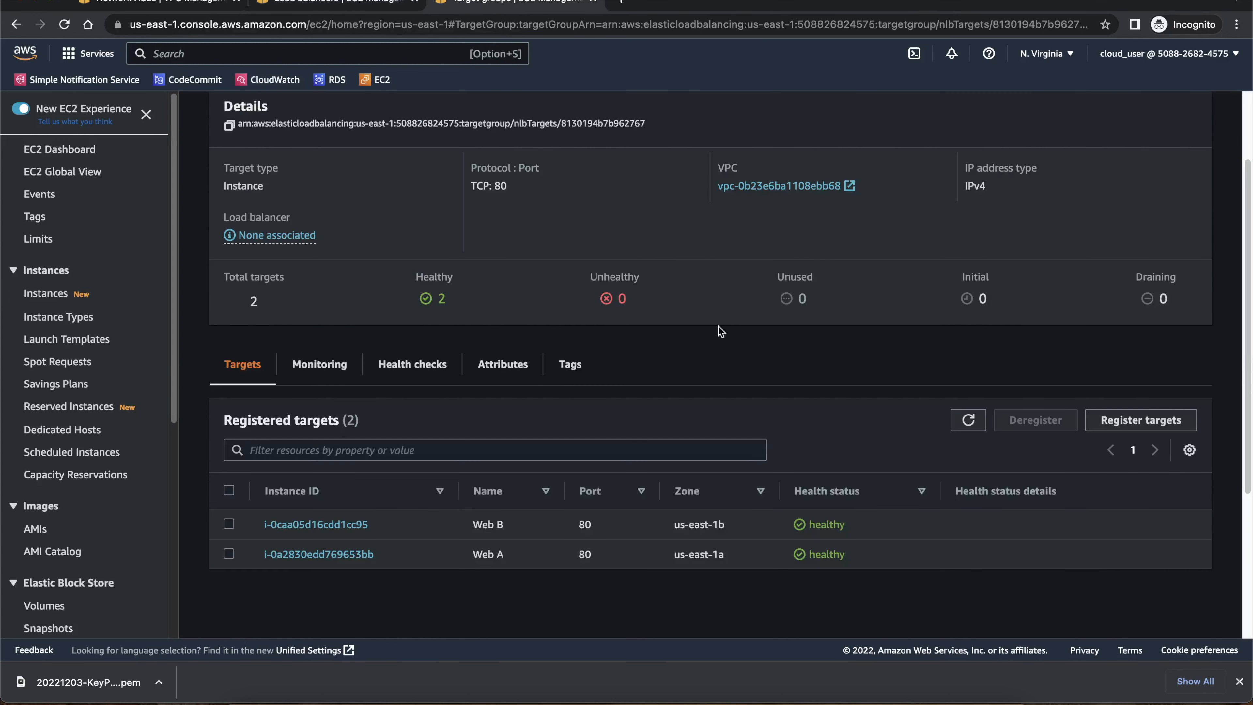
left_click_drag(785, 526, 850, 559)
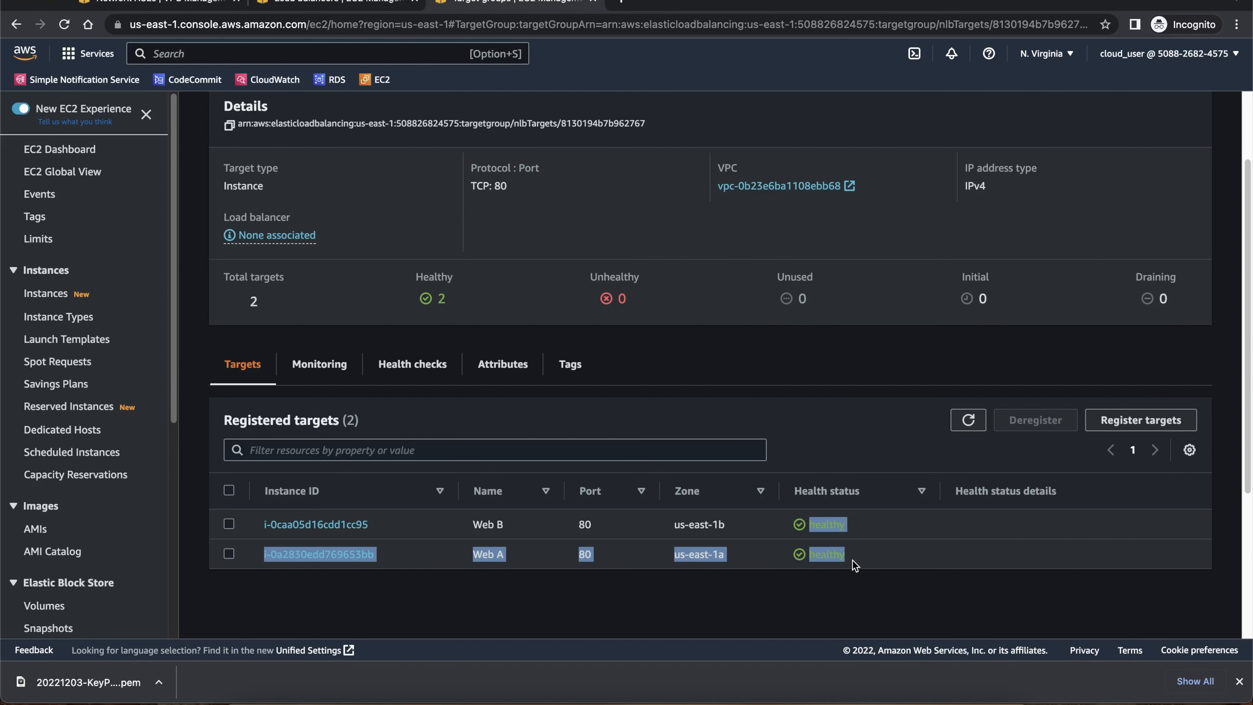
left_click(752, 588)
- Copy the DNS name from the NLBTEST details, load it in a new browser tab, and reload the page
left_click(369, 5)
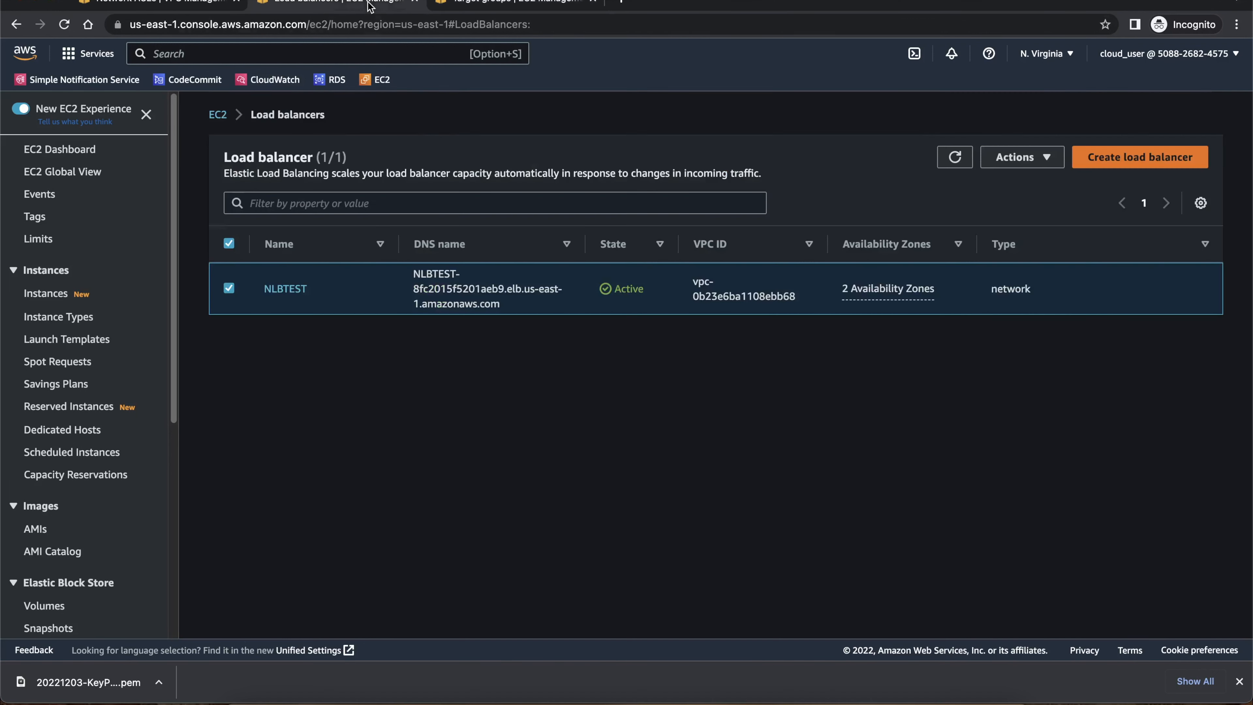
left_click(284, 296)
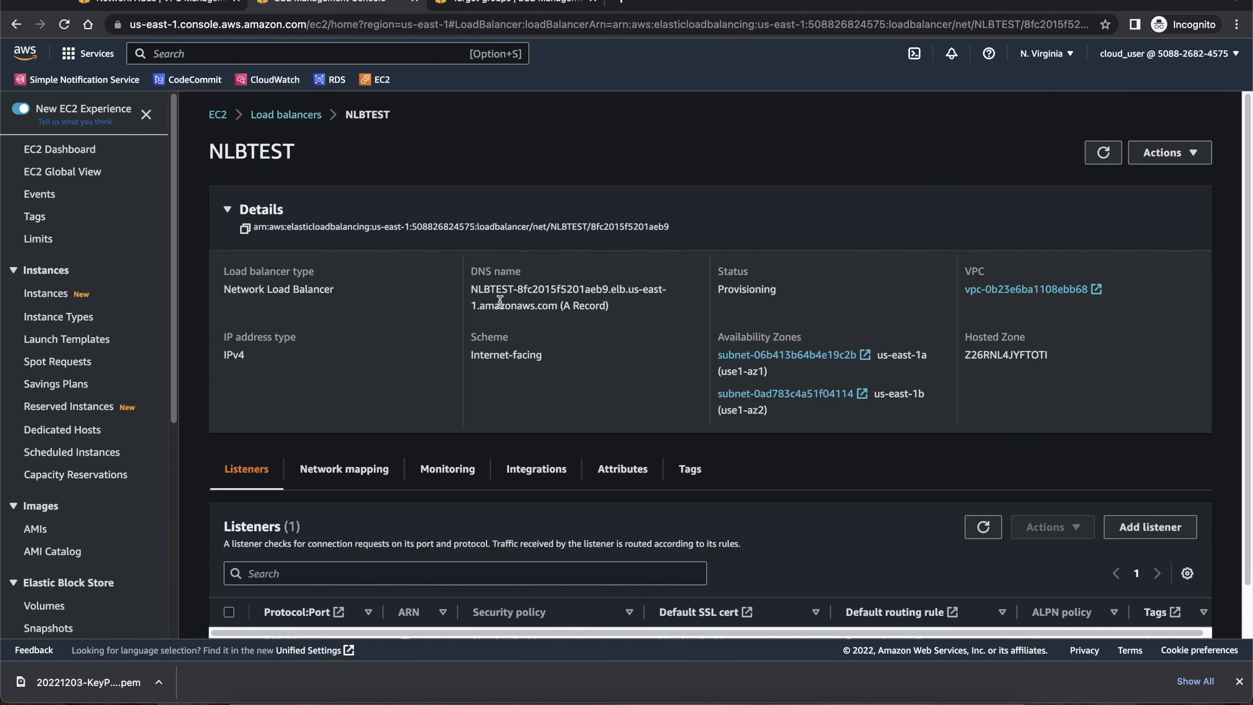
left_click_drag(473, 288, 557, 306)
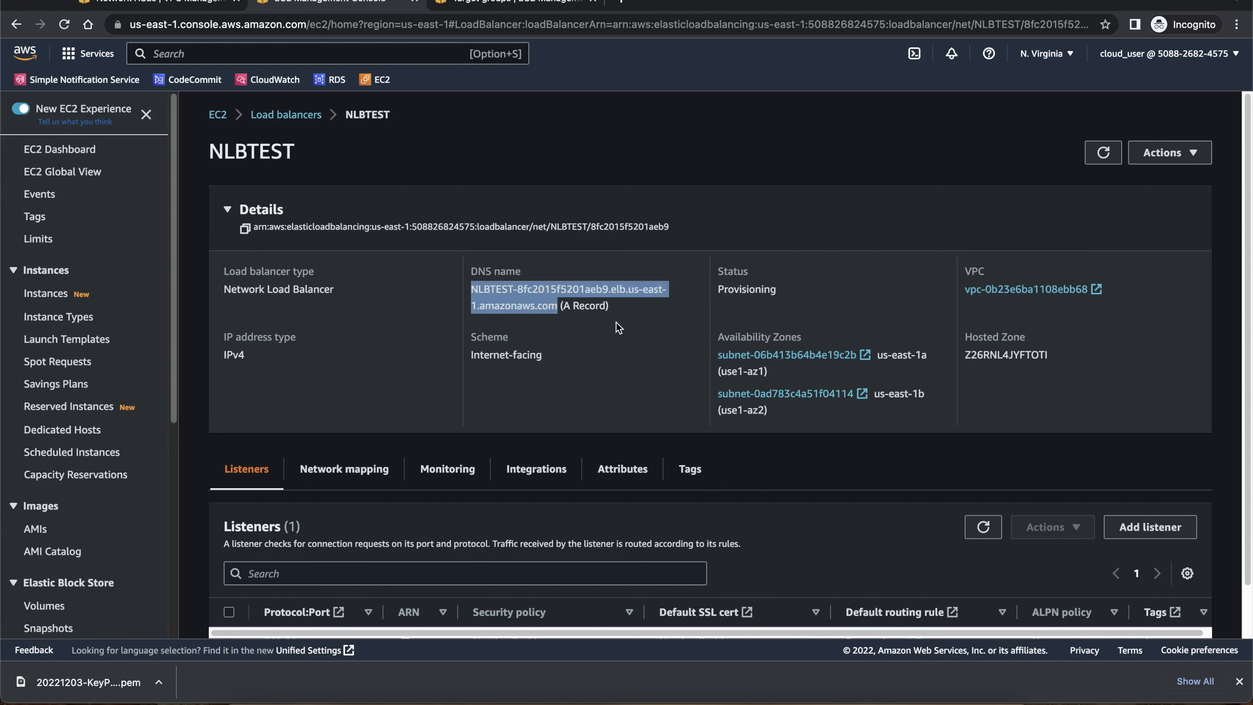
key("super+c")
left_click(620, 3)
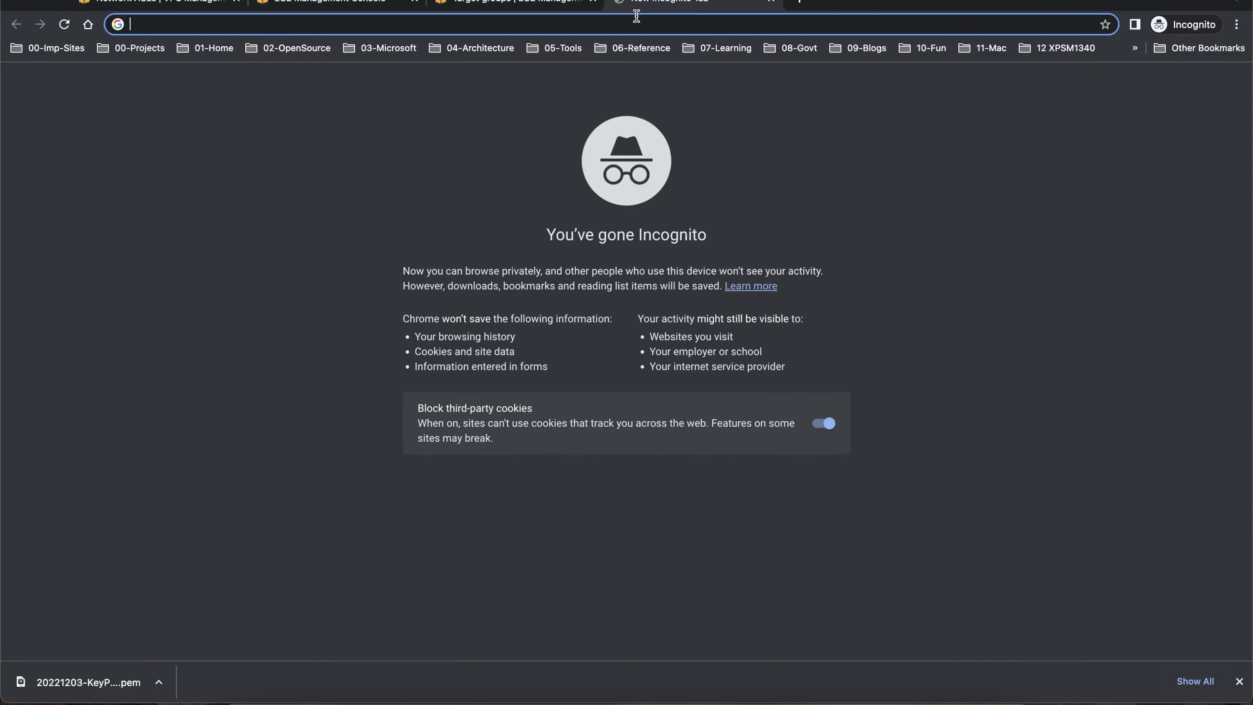
key("super+v")
key("Return")
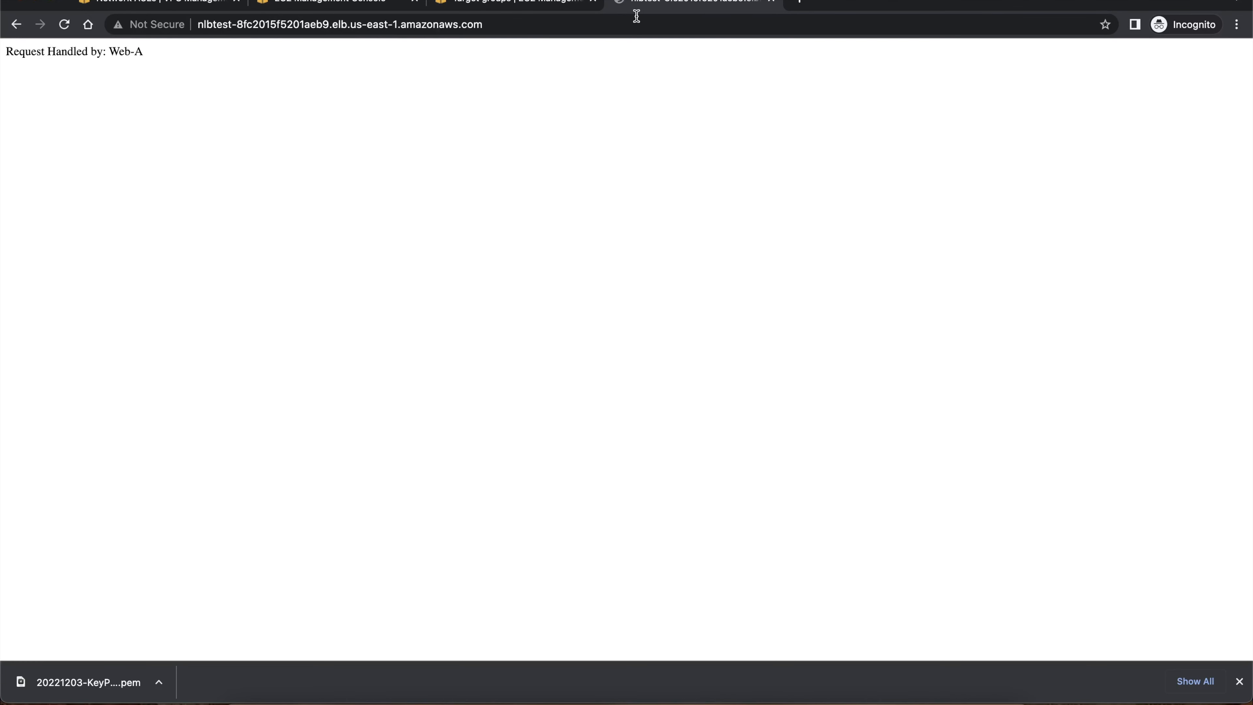
left_click(64, 27)
- Switch to Terminal, start an SSH session as cloud_user to 54.236.36.246, and accept the host key with yes
left_click(517, 4)
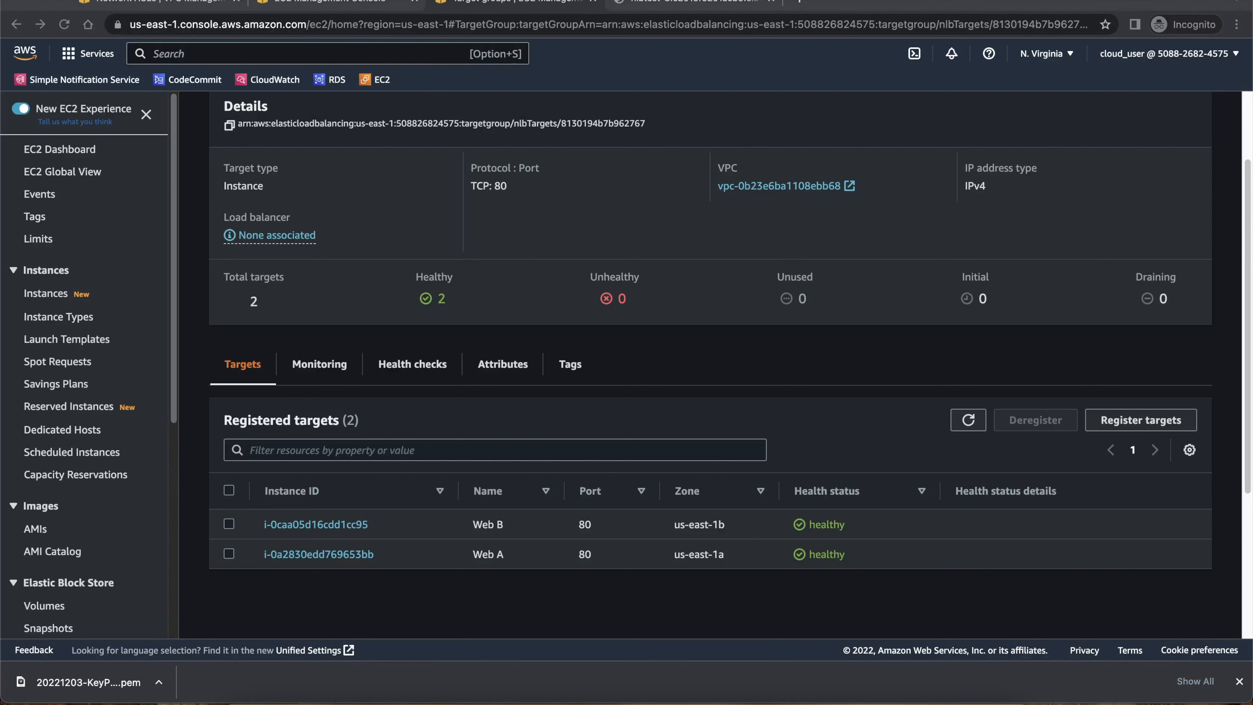
left_click_drag(0, 434, 220, 43)
left_click_drag(521, 312, 823, 495)
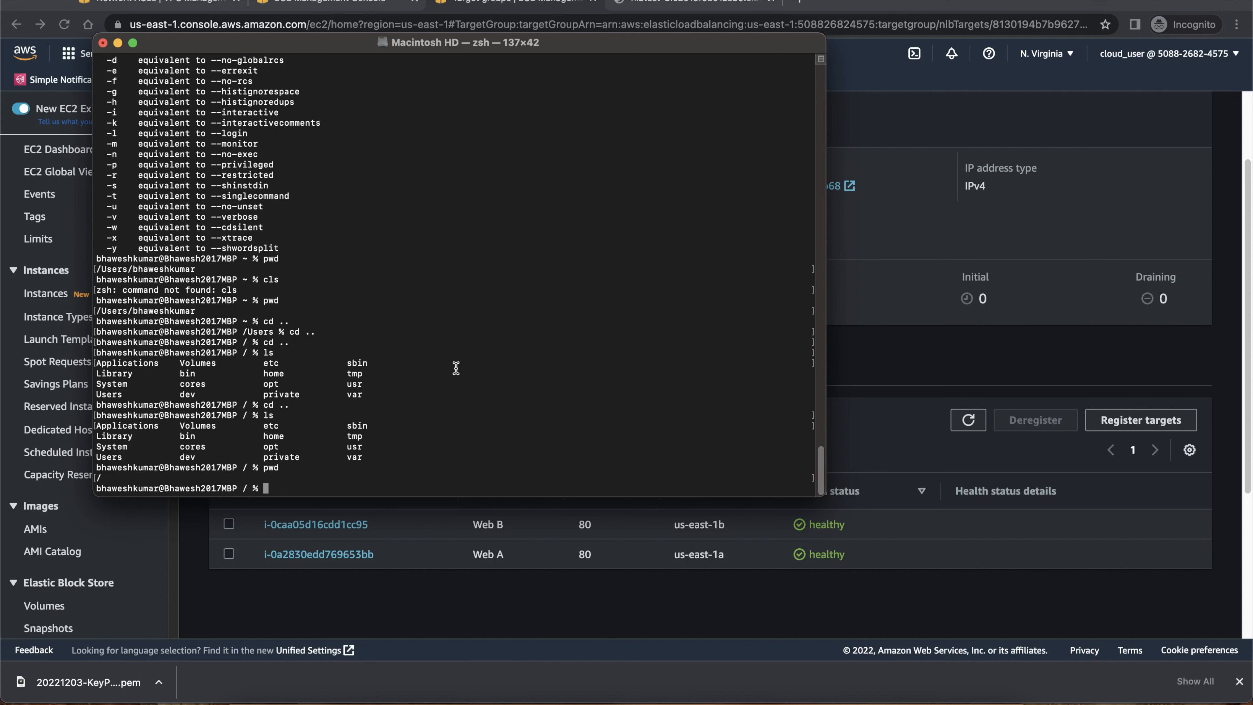
type("ssh cloud_user@")
key("super+v")
key("Return")
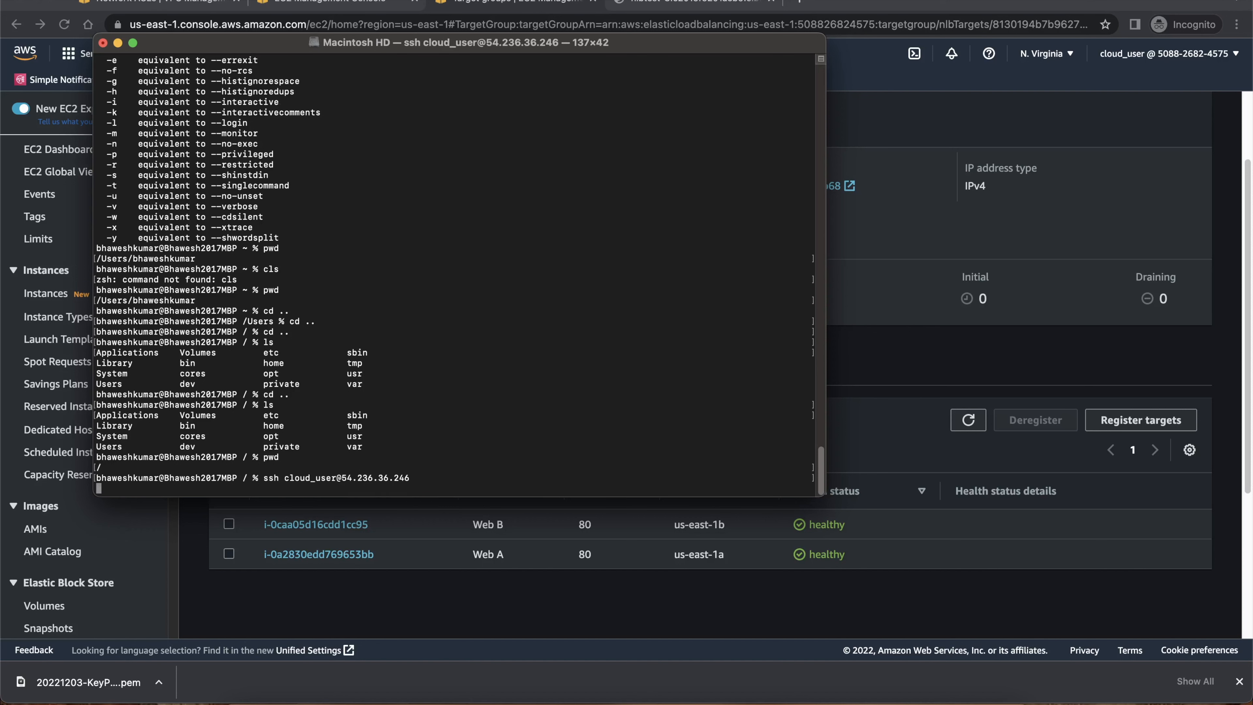
type("yes")
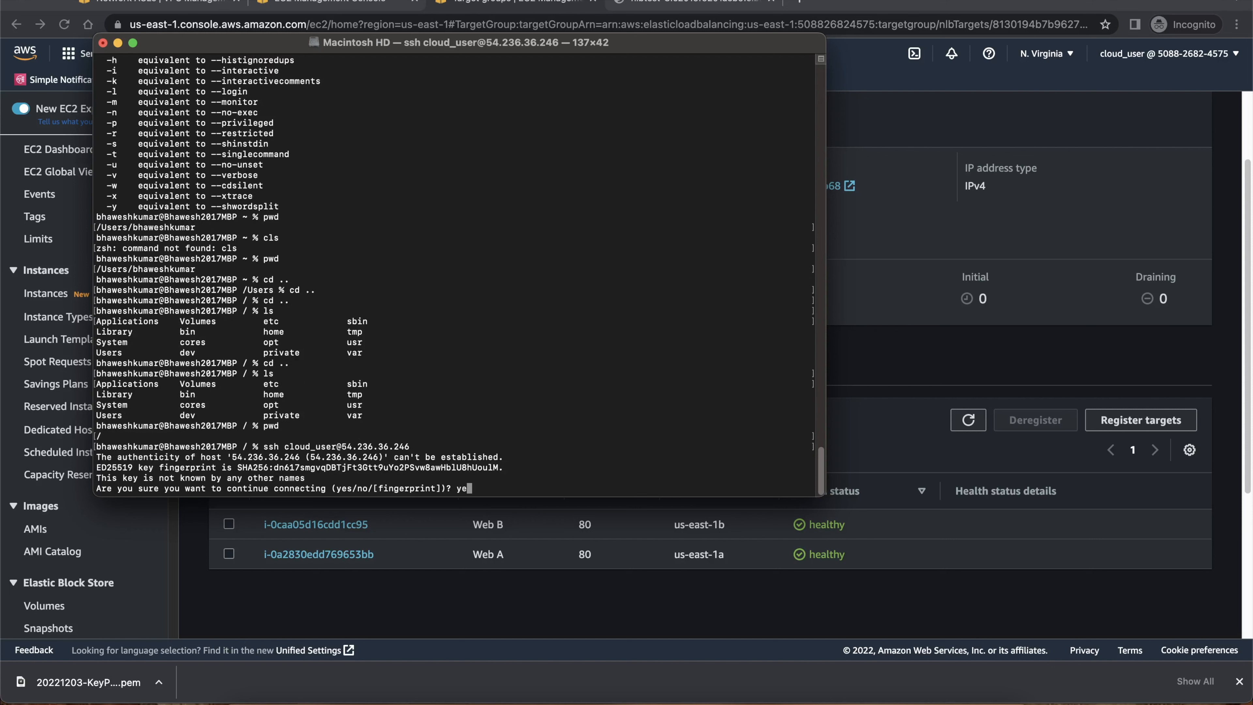
key("Return")
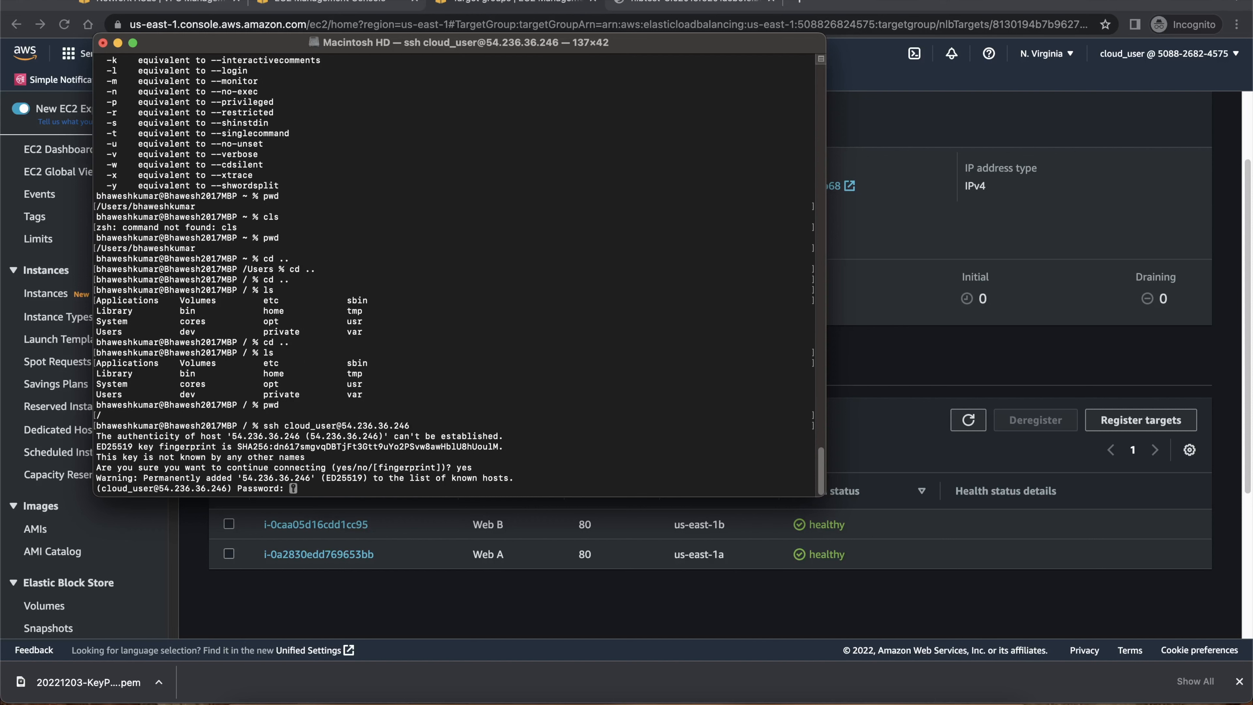
- Enter the cloud_user account password to log in to the SSH session
key("super+Tab")
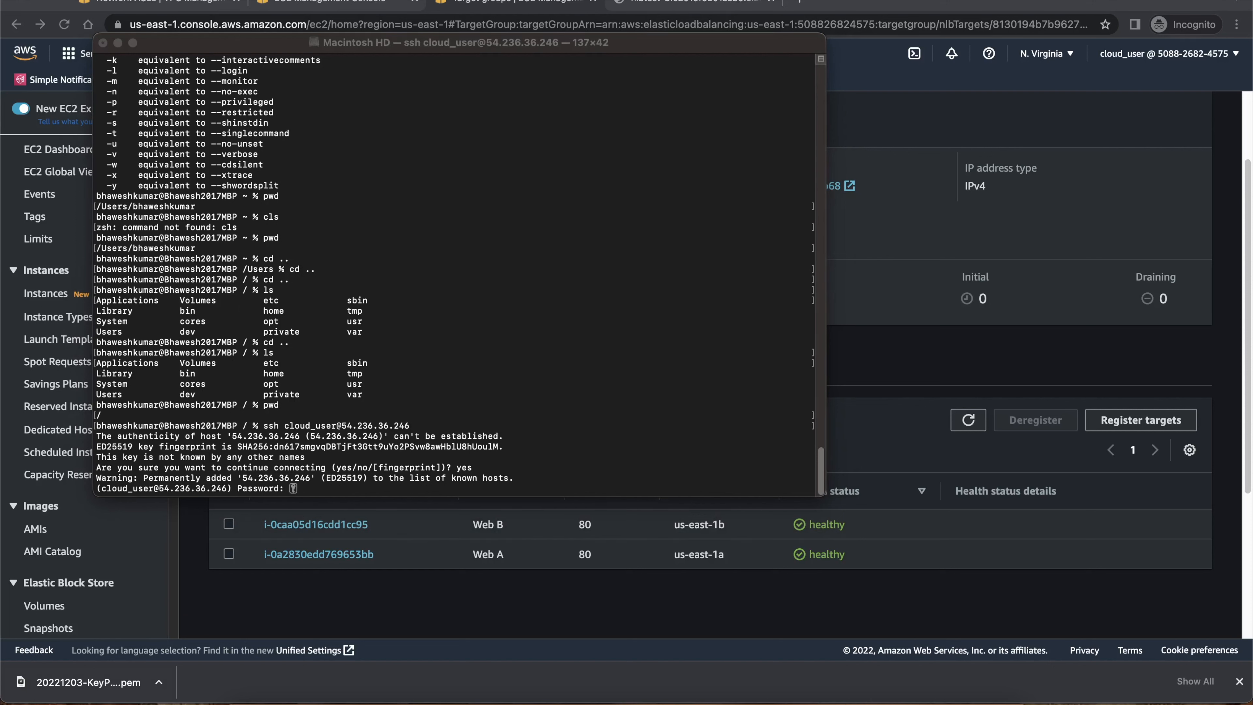
left_click(458, 488)
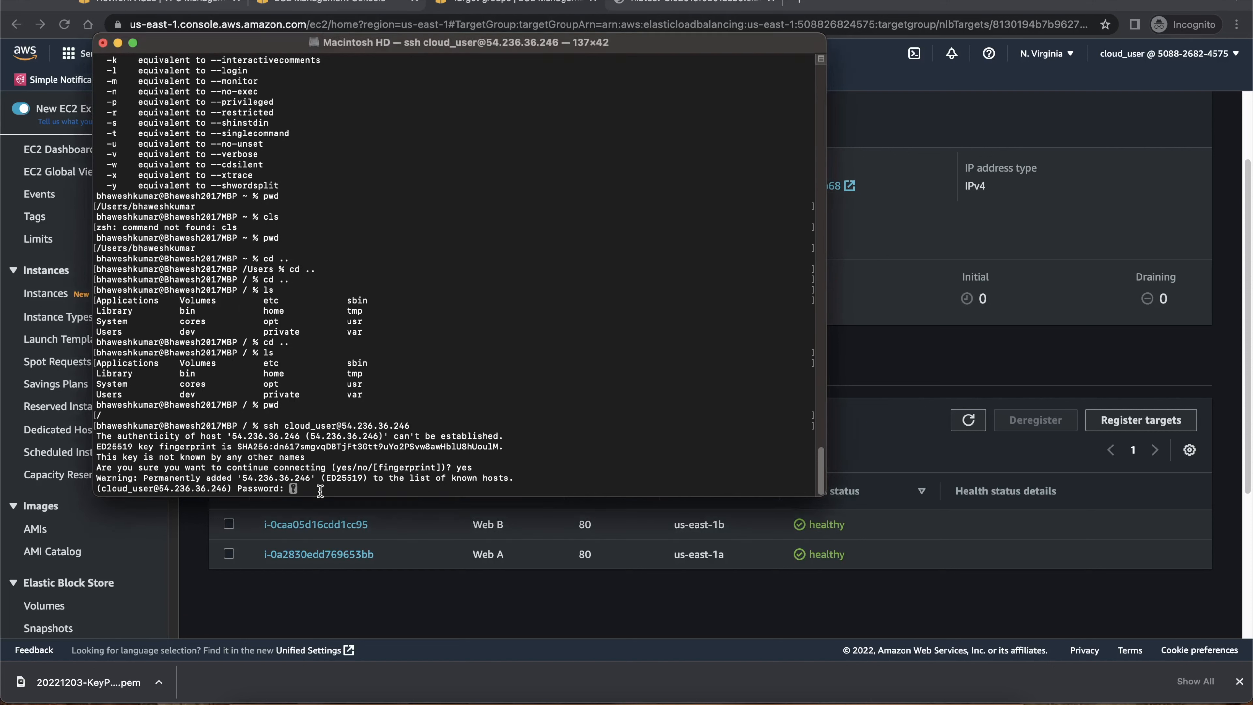
key("Return")
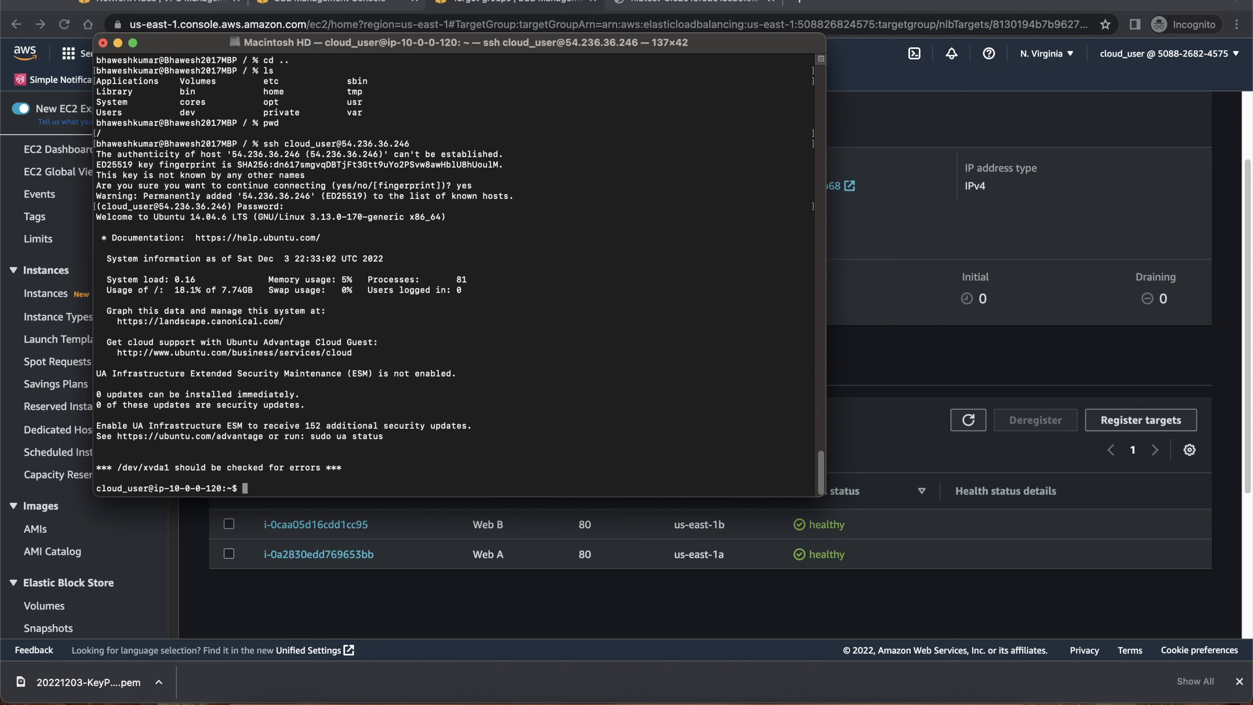
- List the remote home directory with ls and print the working directory with pwd
type("ls")
key("Return")
type("pwd")
key("Return")
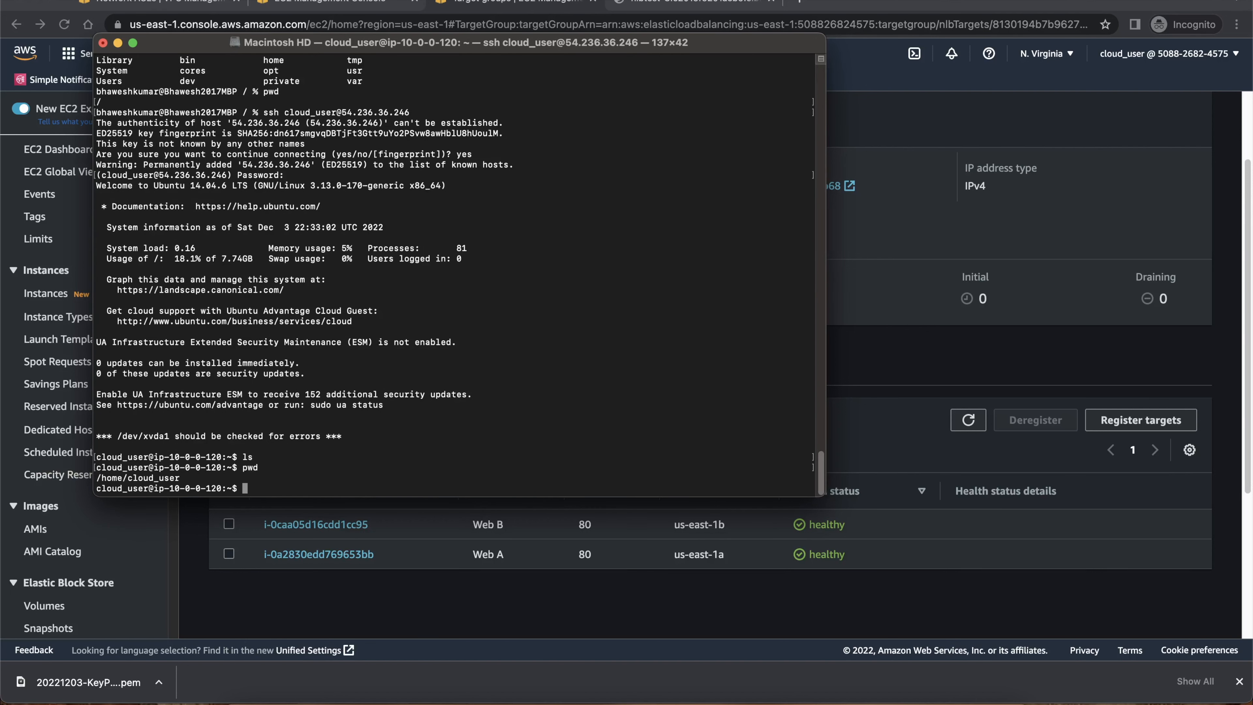
- Begin the command "while true; do curl" in the SSH session and append the load balancer URL copied from the browser
key("super+Tab")
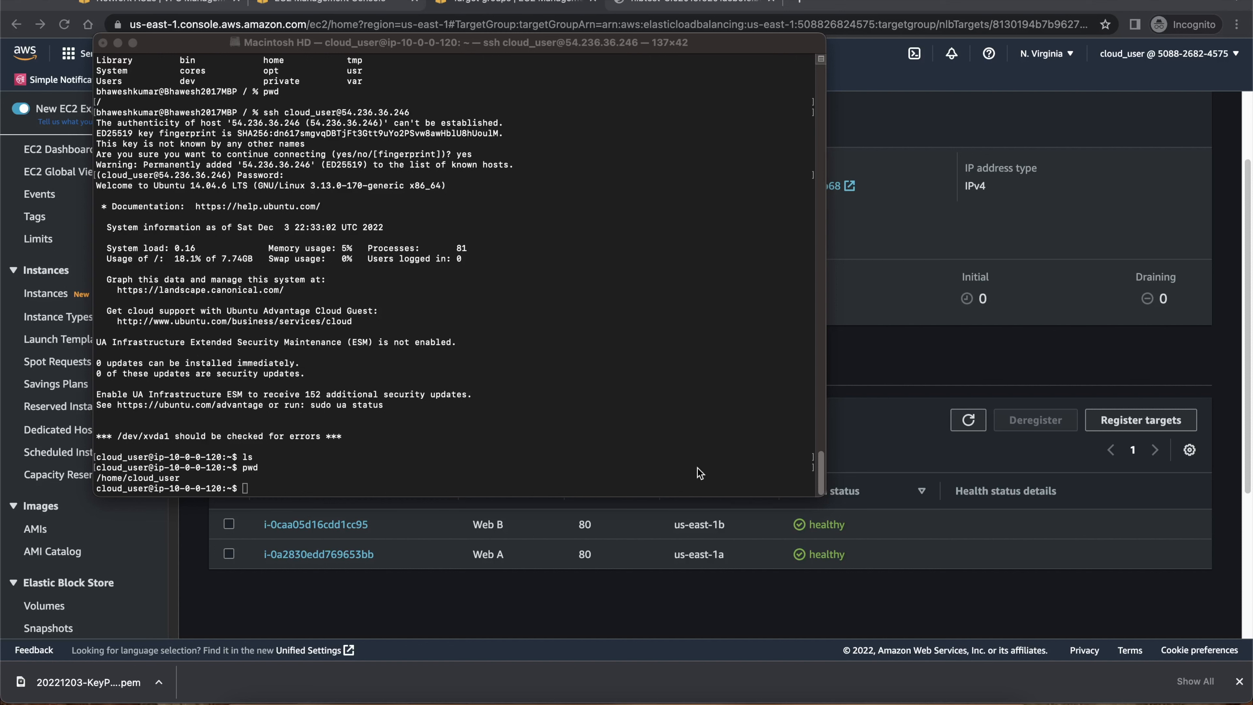
left_click(376, 484)
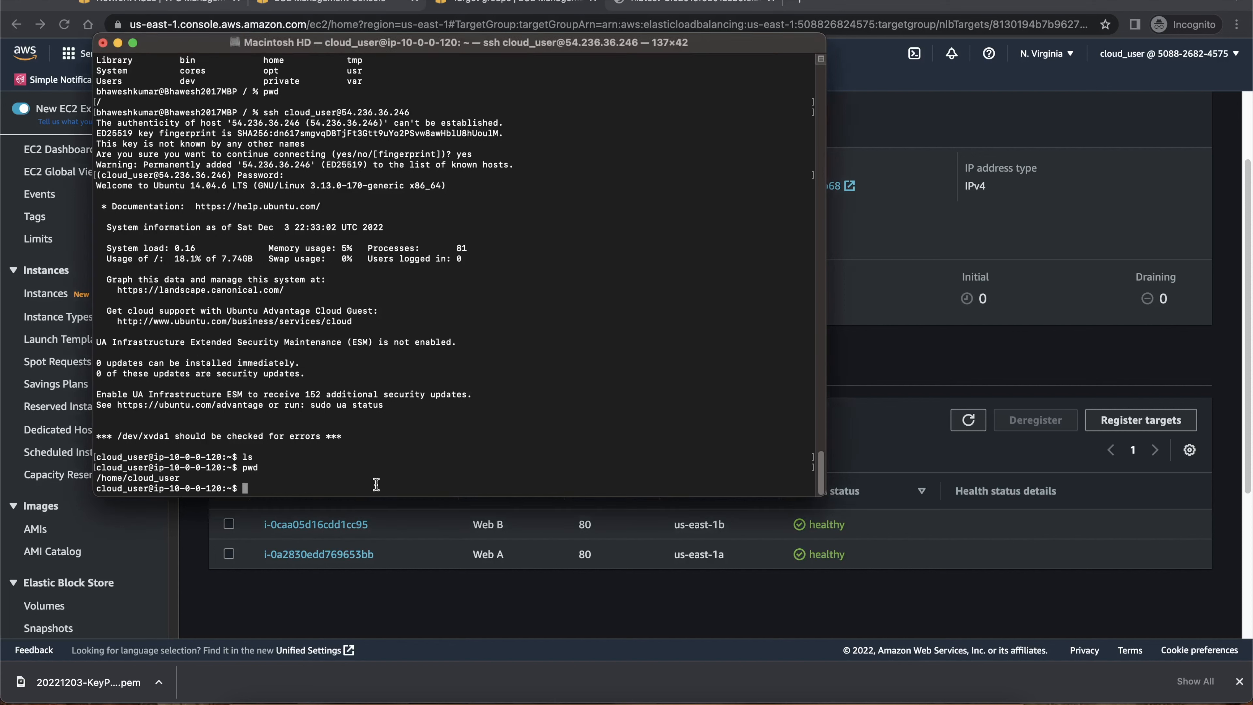
type("while true; do curl")
left_click(683, 5)
left_click(392, 25)
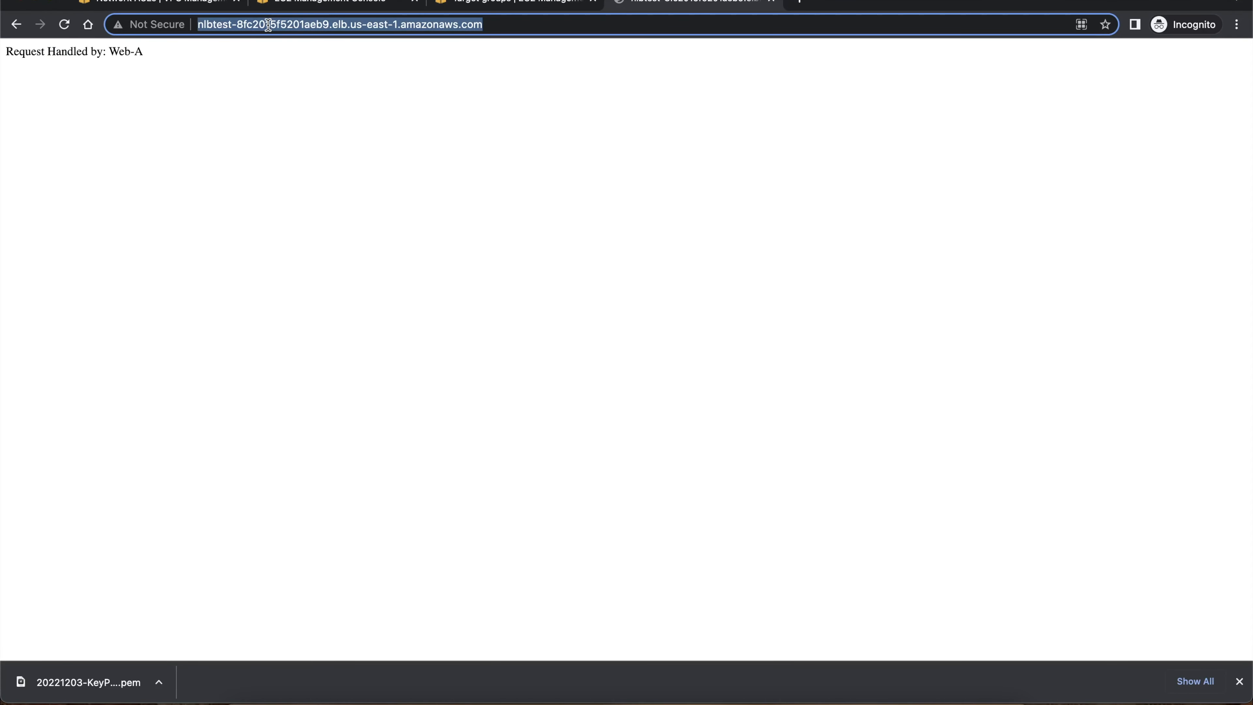
key("super+Tab")
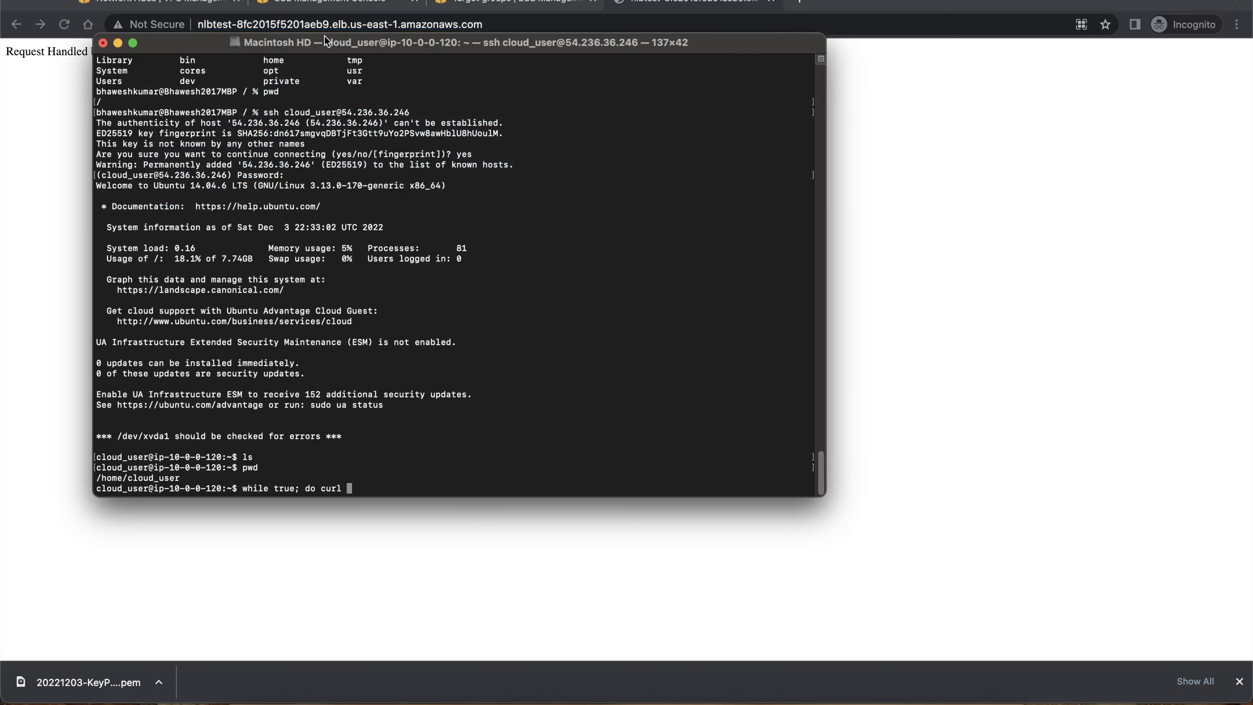
right_click(415, 489)
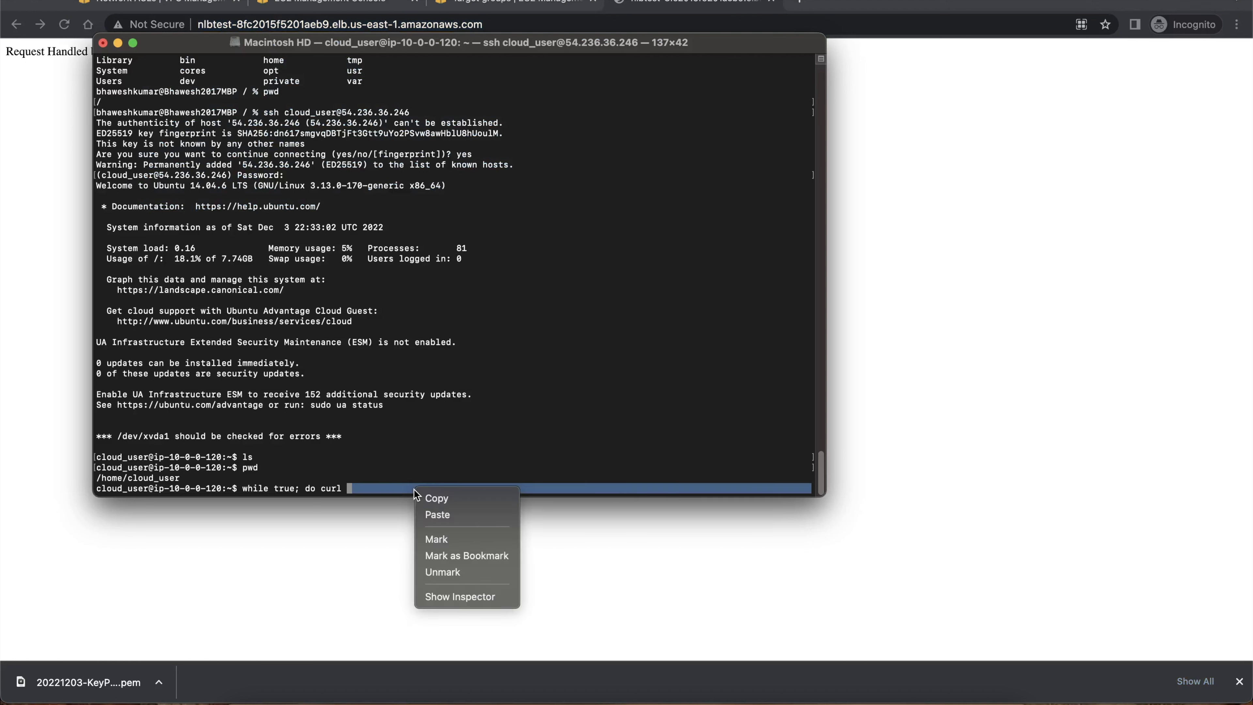
left_click(460, 515)
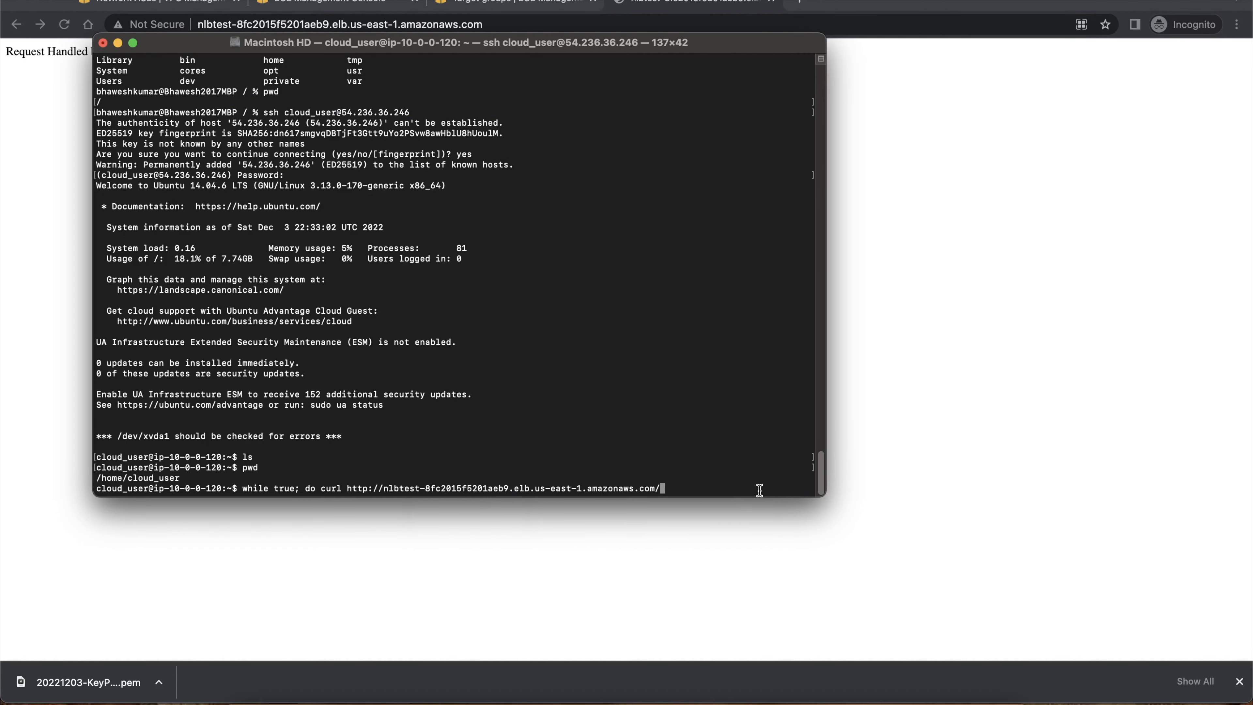
- Complete the curl loop with "; done", run it to test the traffic distribution, and stop it before returning to the browser
key("BackSpace")
key("BackSpace")
type("; done")
key("Return")
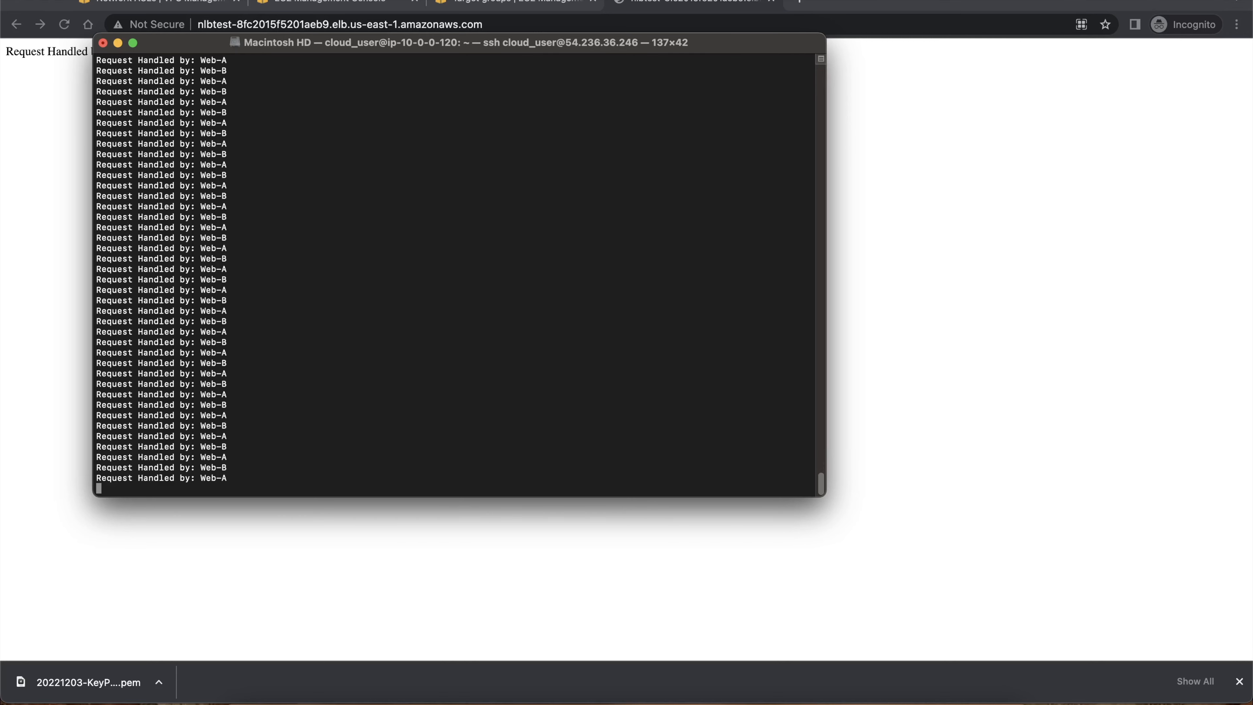
key("ctrl+c")
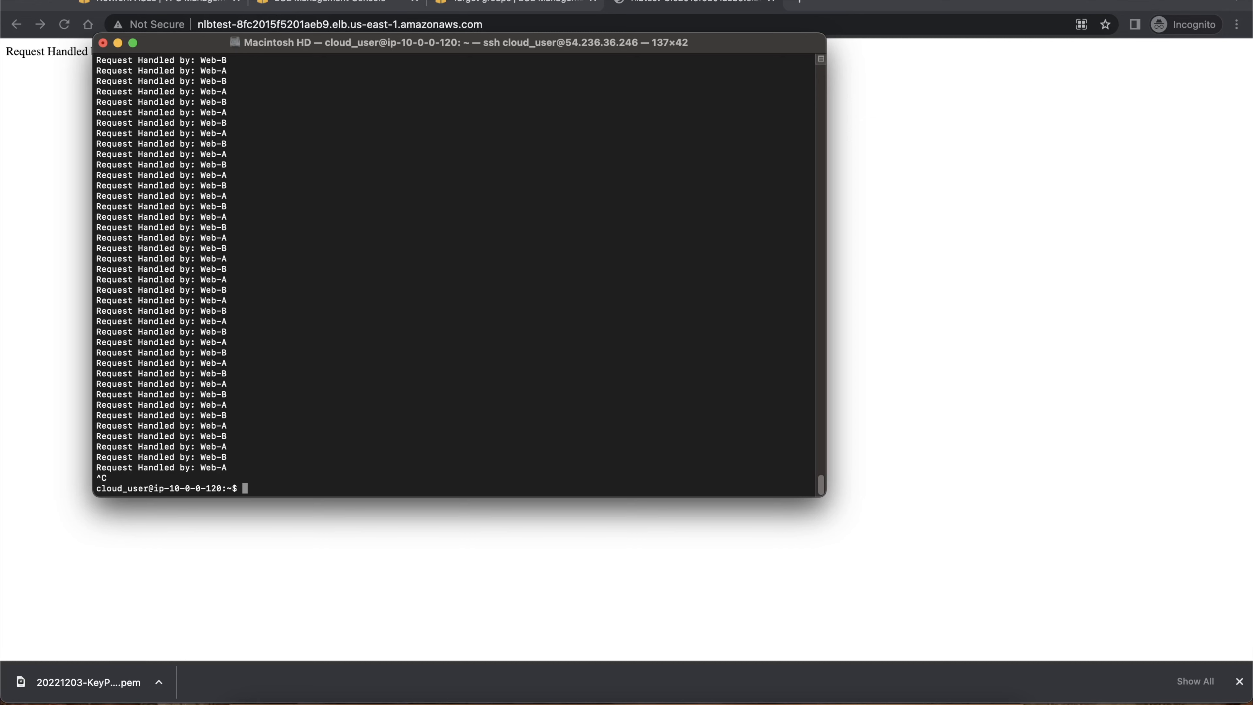
left_click(1011, 218)
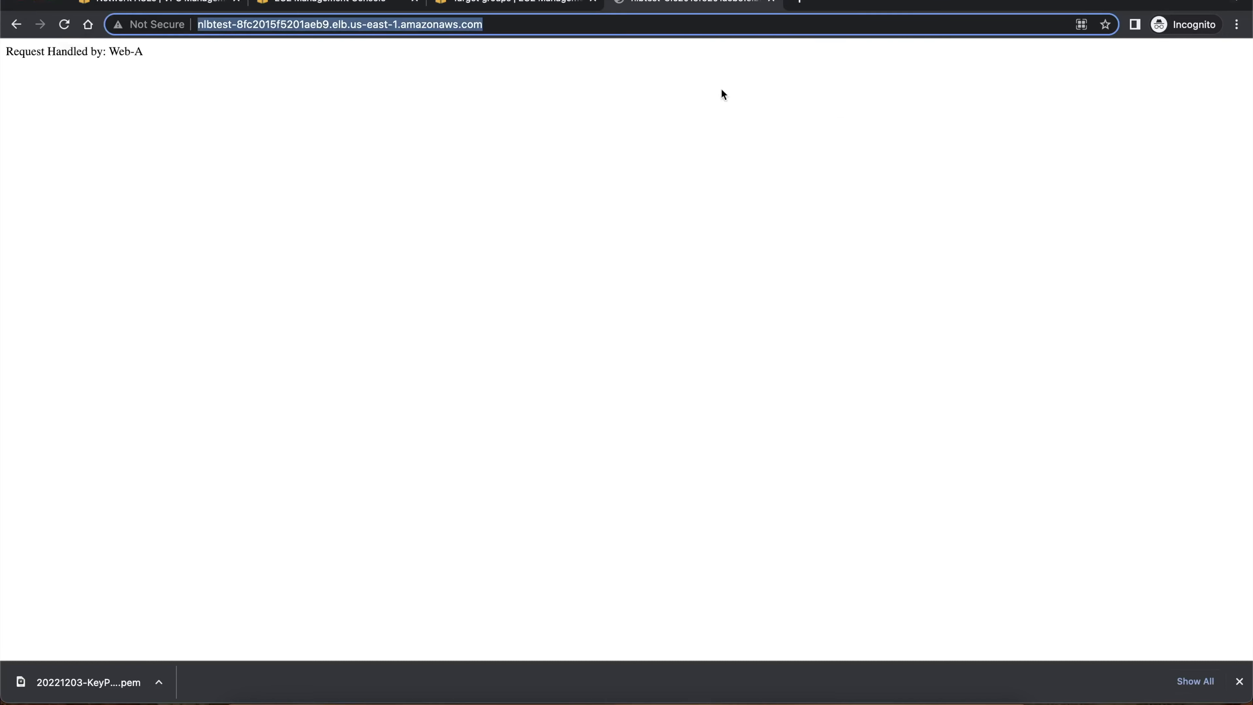
- Open the monitoring metrics of the NLBTEST load balancer and refresh its graphs
left_click(336, 3)
left_click(493, 176)
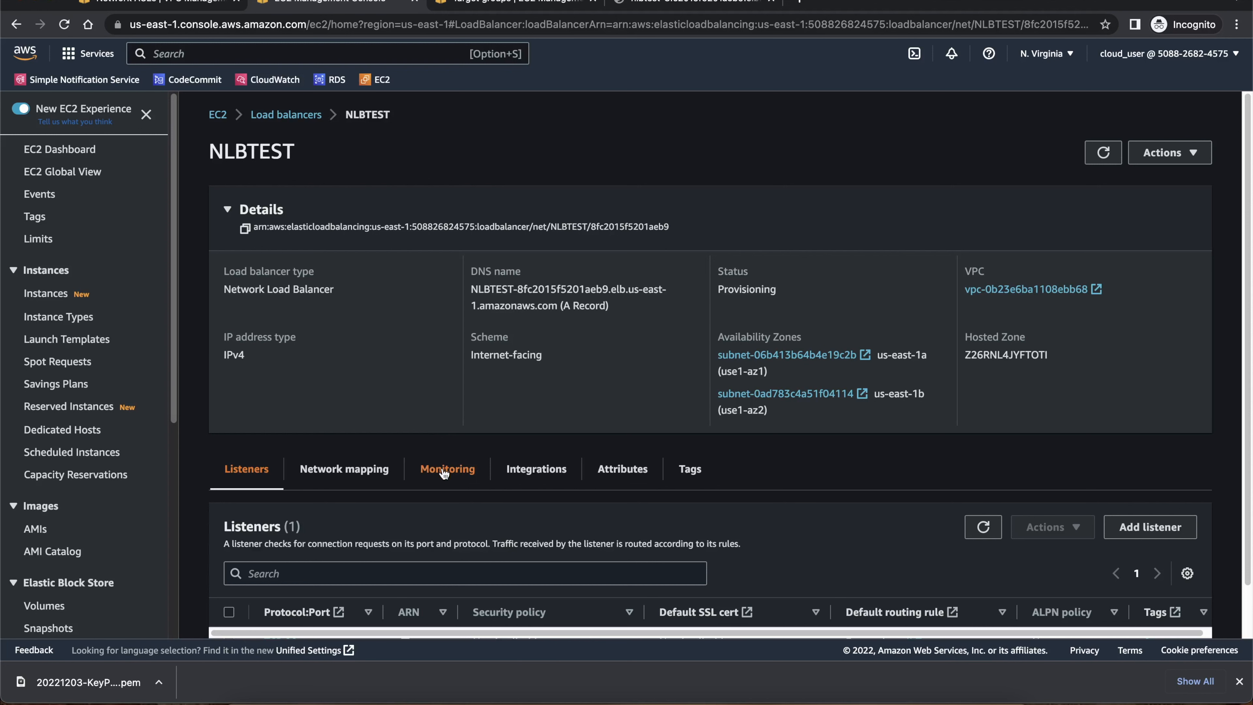
scroll(1007, 357, "down", 3)
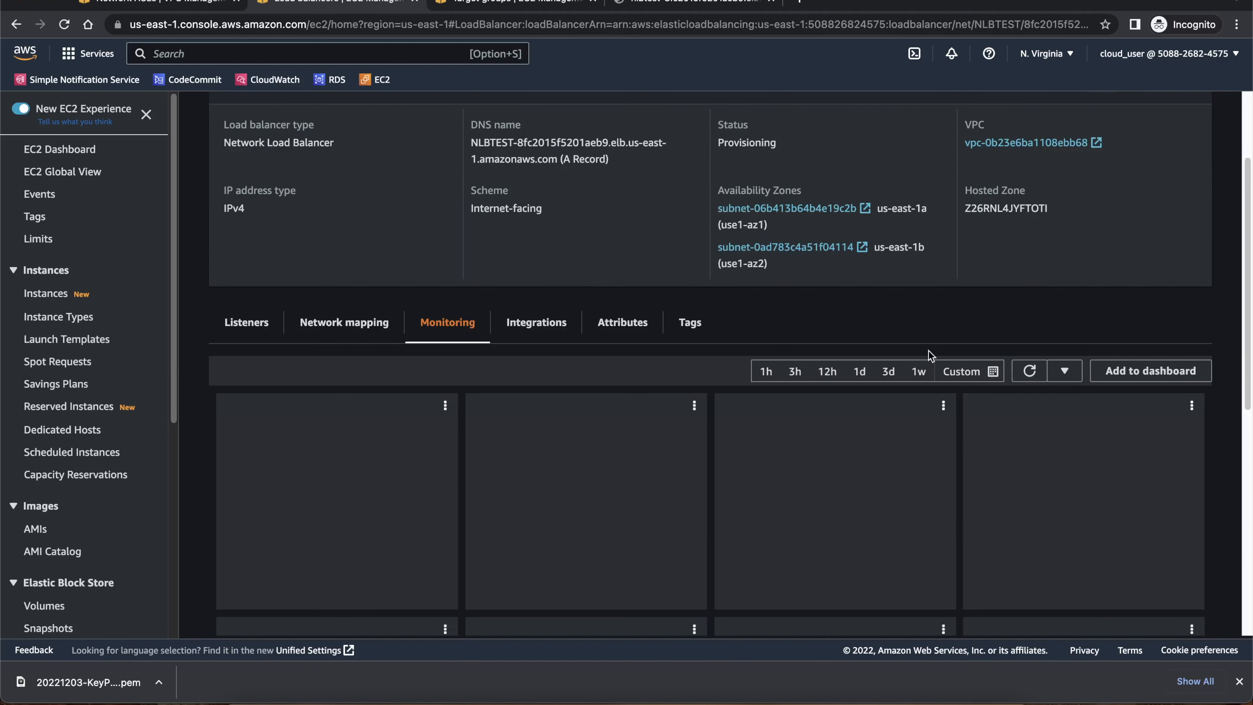
scroll(880, 348, "down", 2)
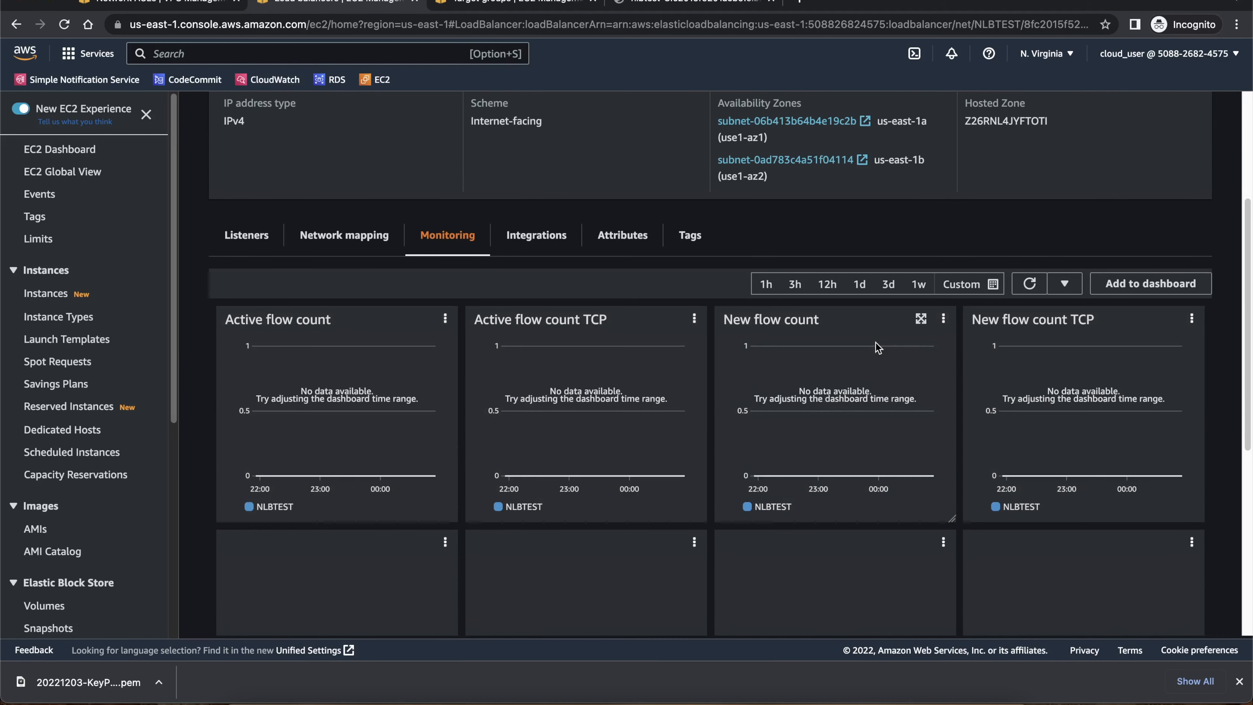
left_click(1029, 284)
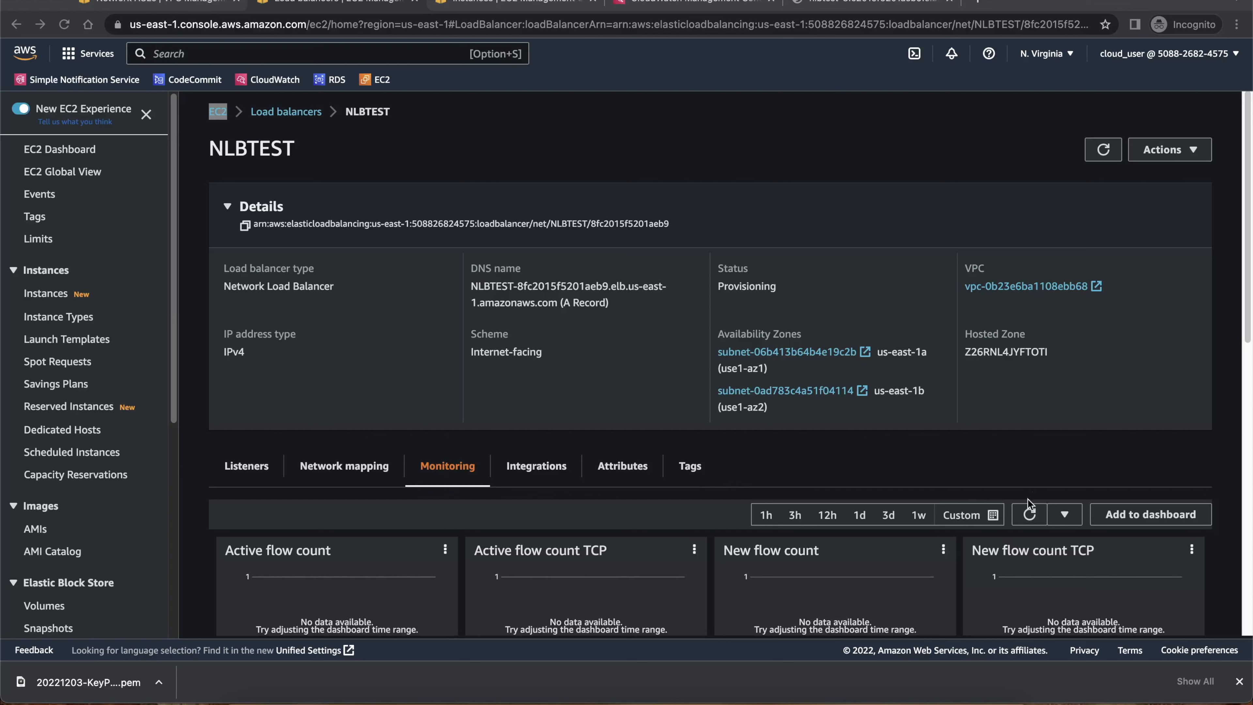
left_click(1033, 522)
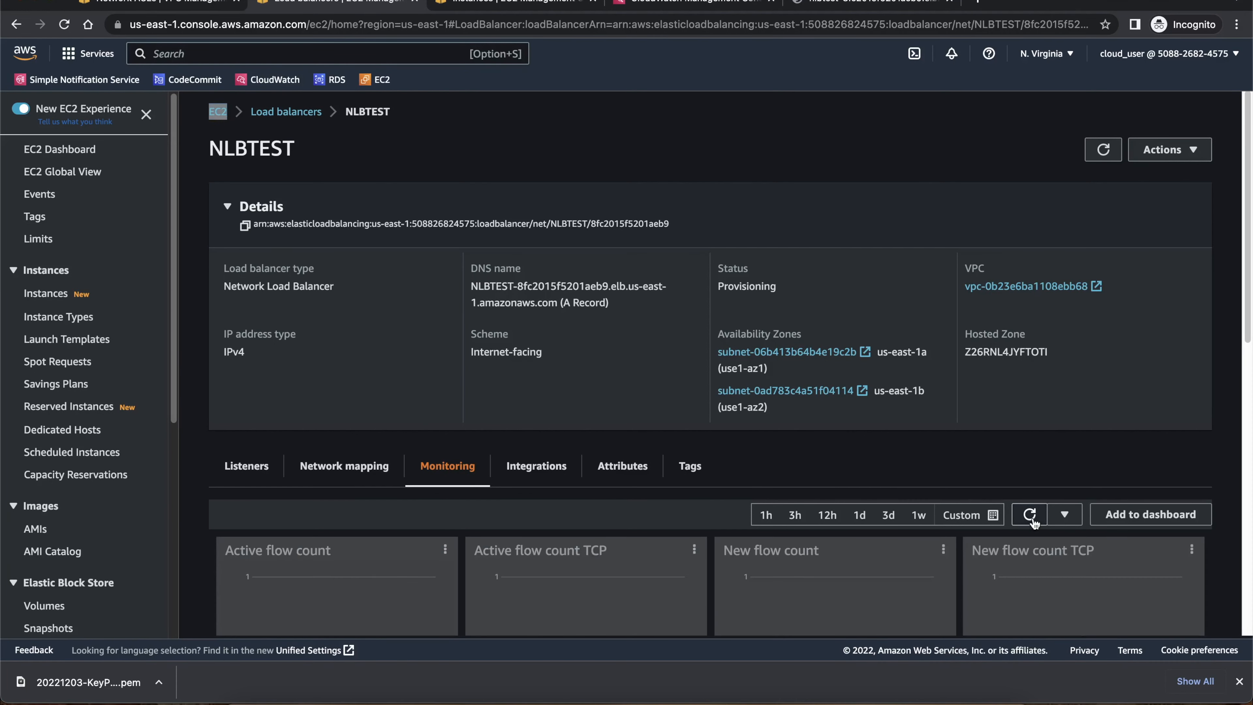
- Examine NLBTEST's graphs for flow counts, consumed capacity units, reset counts and processed bytes
scroll(1034, 523, "down", 5)
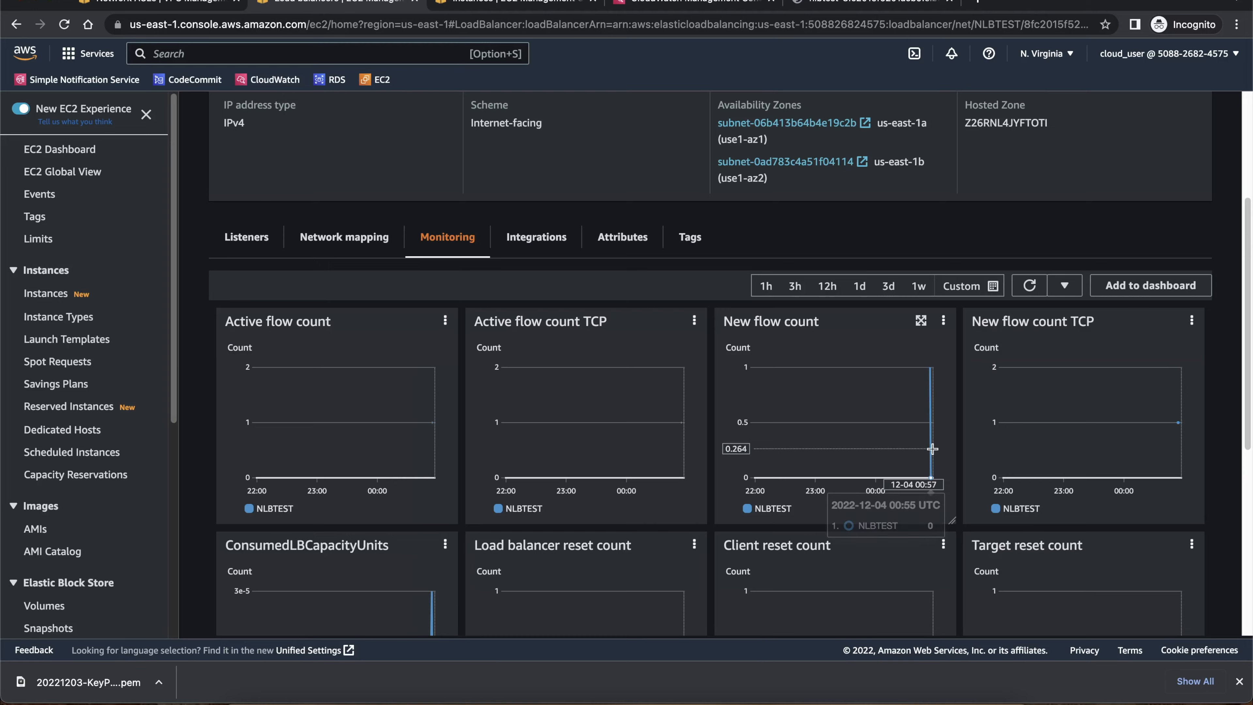
scroll(931, 450, "down", 5)
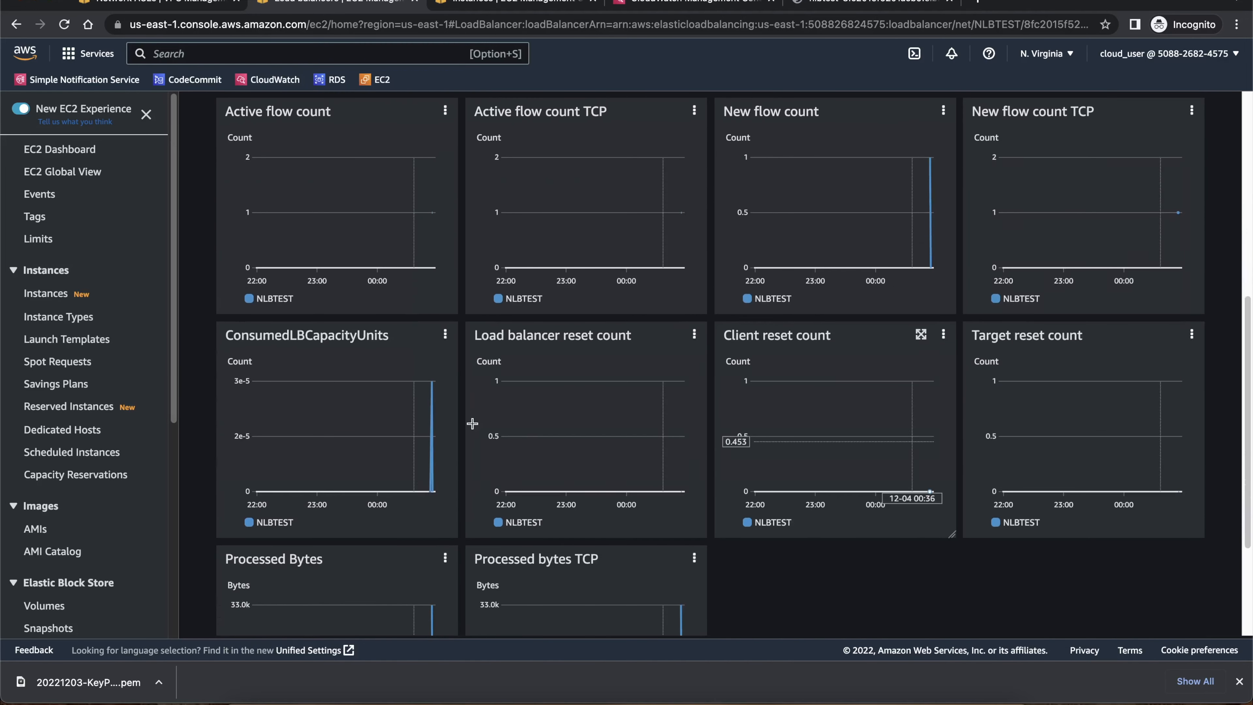
mouse_move(434, 387)
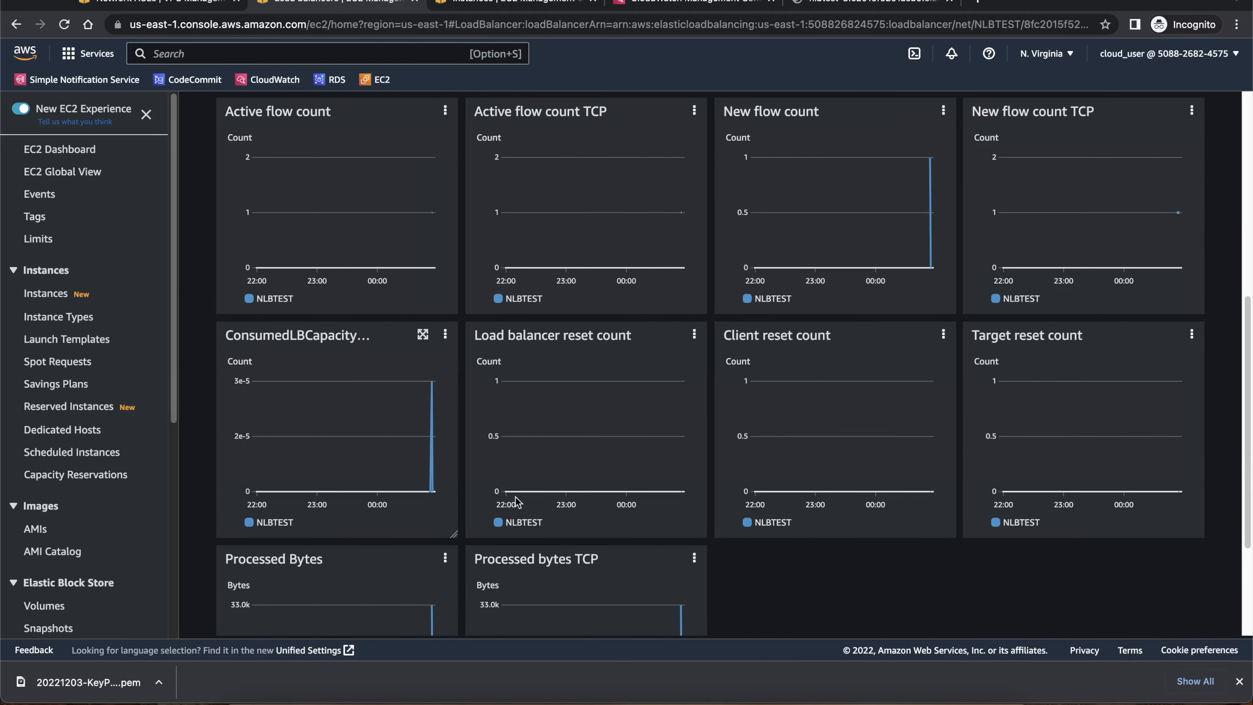
scroll(927, 486, "down", 2)
scroll(936, 488, "down", 2)
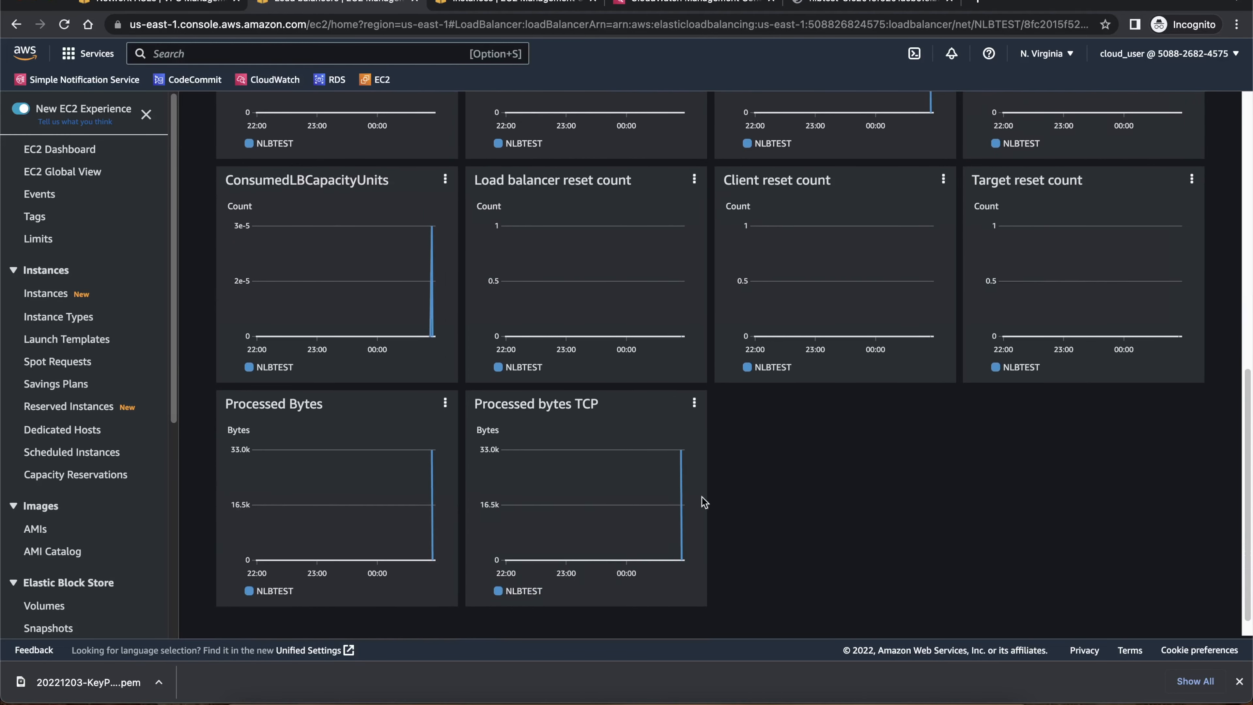
scroll(1020, 490, "up", 10)
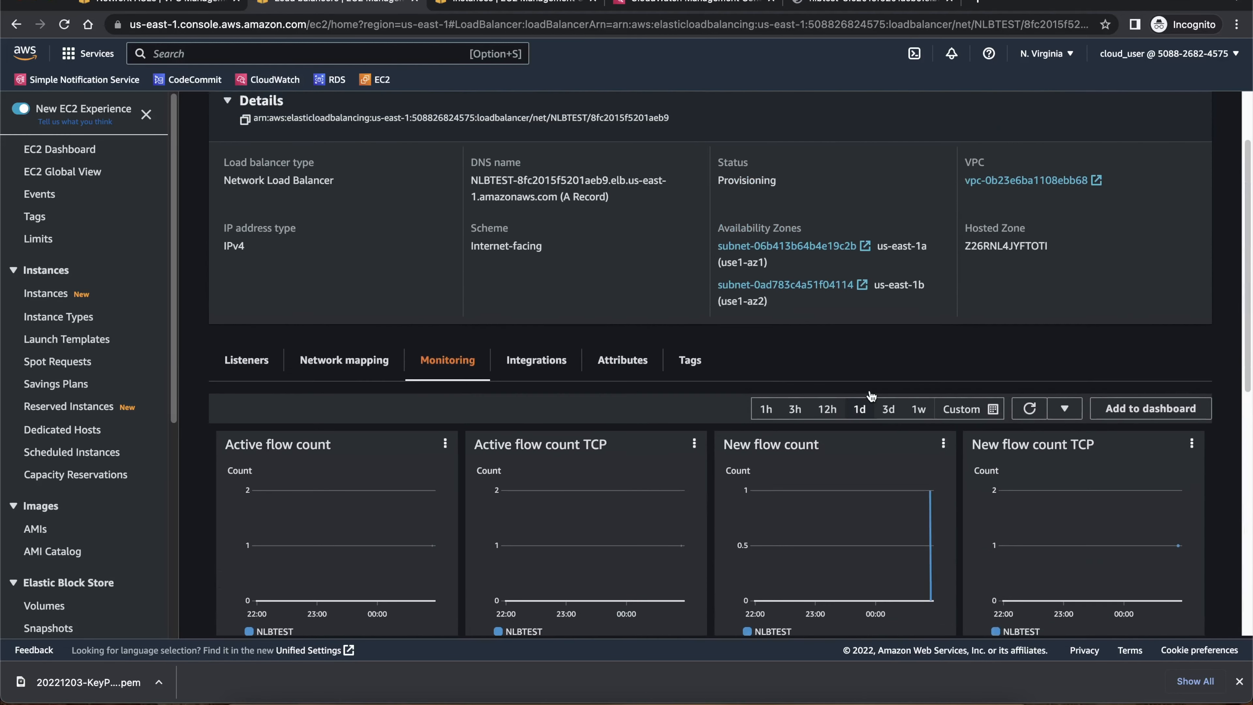
scroll(921, 169, "up", 3)
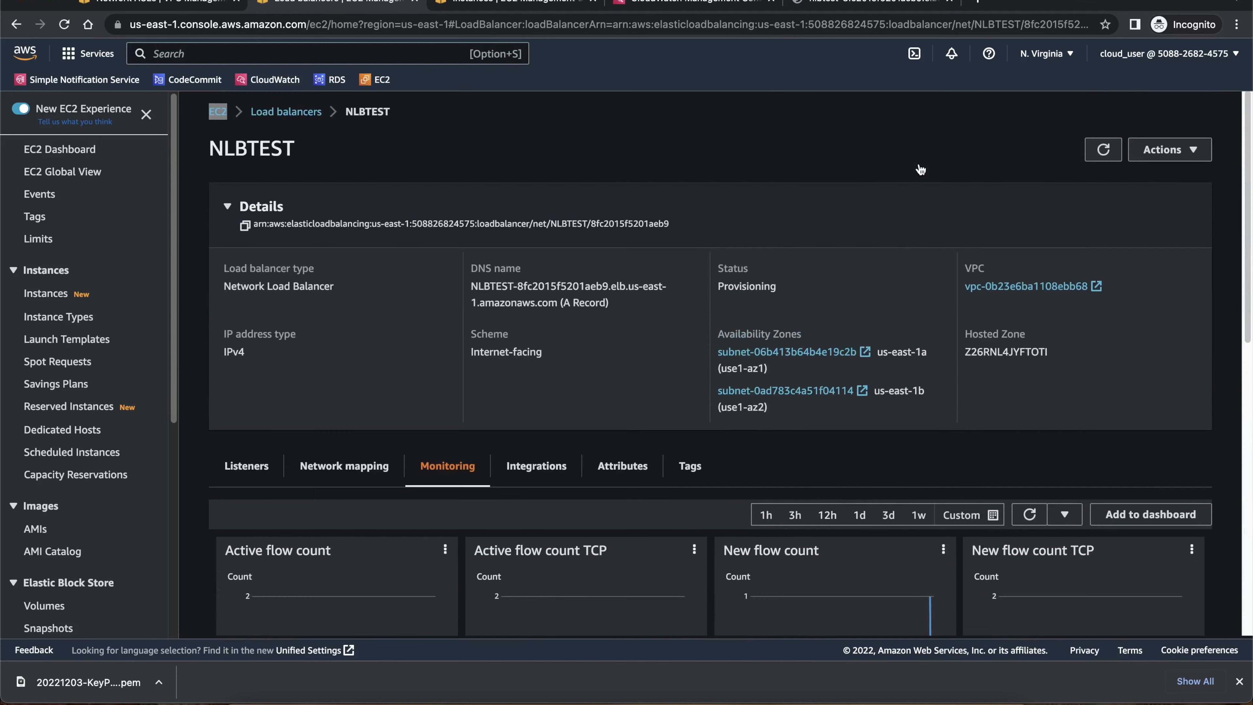
- Refresh the NLBTEST load balancer details and check its status and updated flow graphs
left_click(1103, 149)
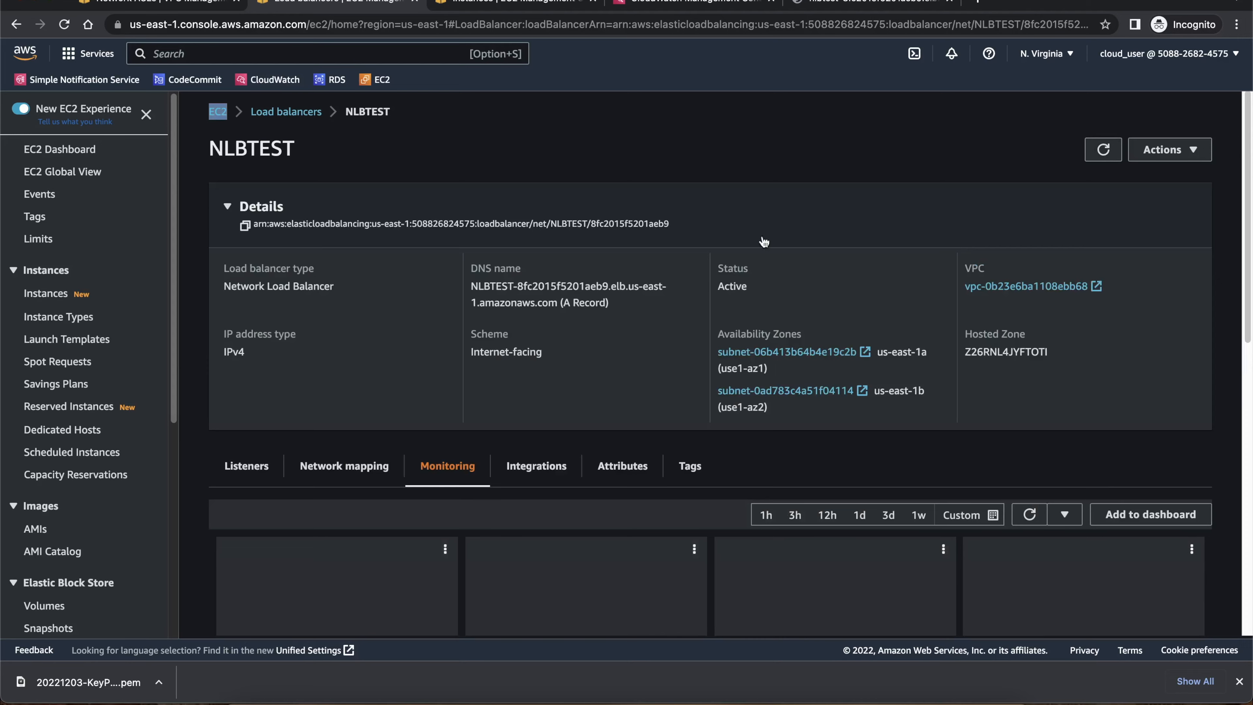
scroll(700, 336, "down", 6)
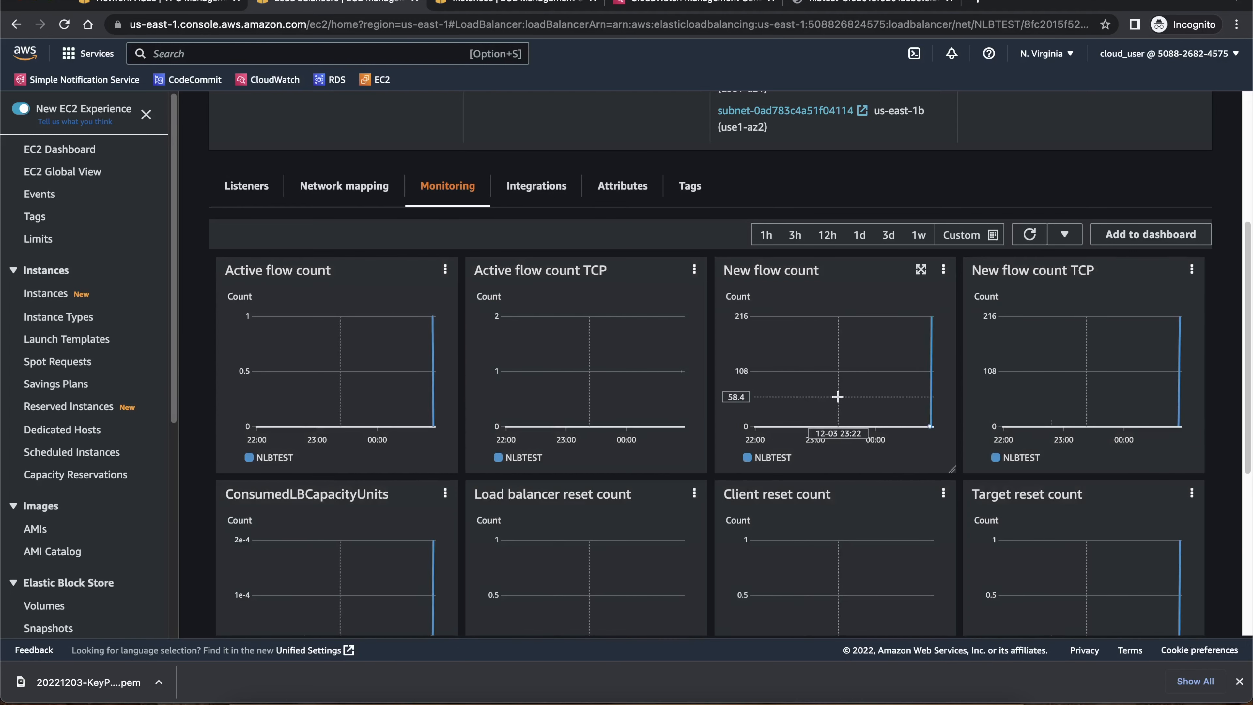
scroll(502, 199, "up", 5)
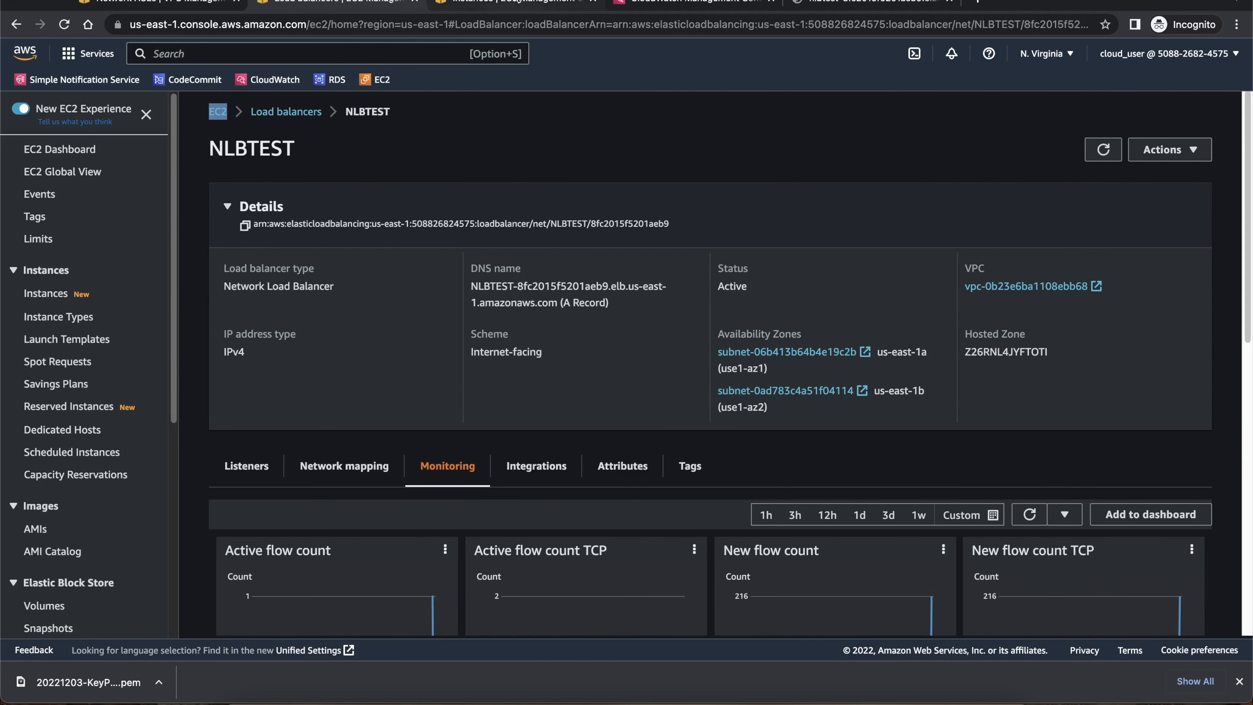
- Open the monitoring metrics of the Web B instance and examine its CPU, network, disk and CPU credit graphs
left_click(513, 3)
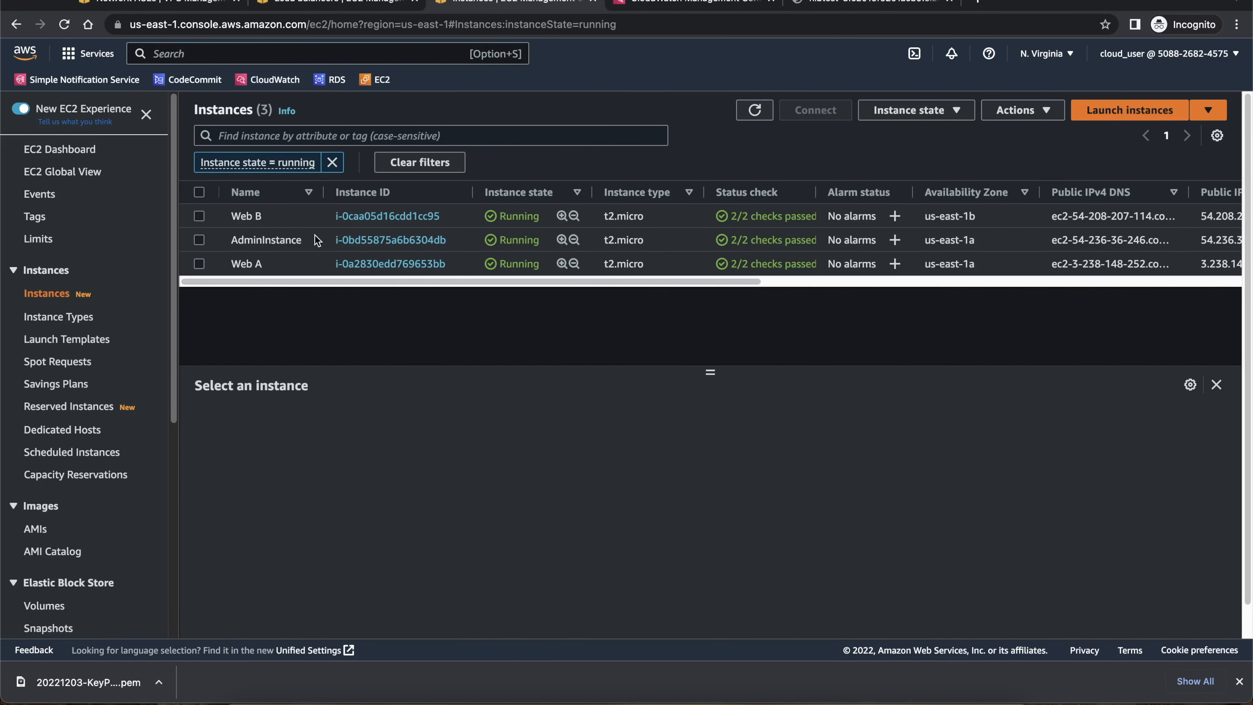
left_click(305, 220)
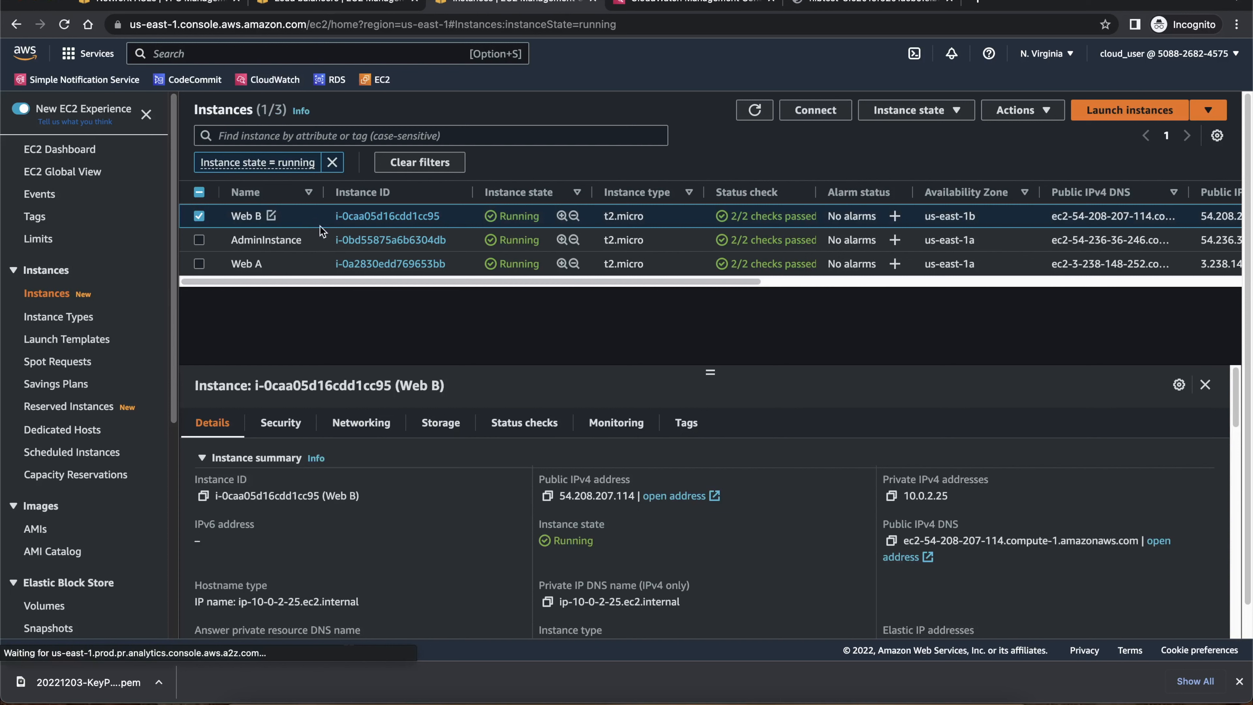
left_click(616, 428)
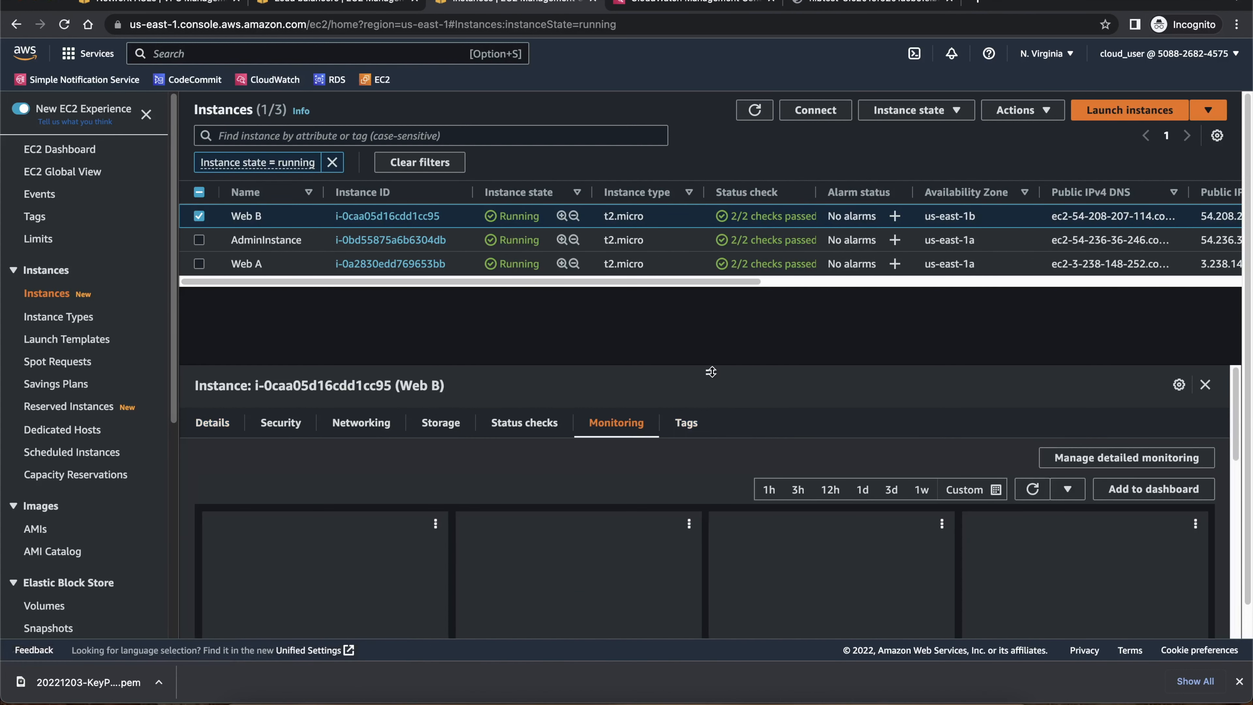
left_click_drag(715, 358, 715, 287)
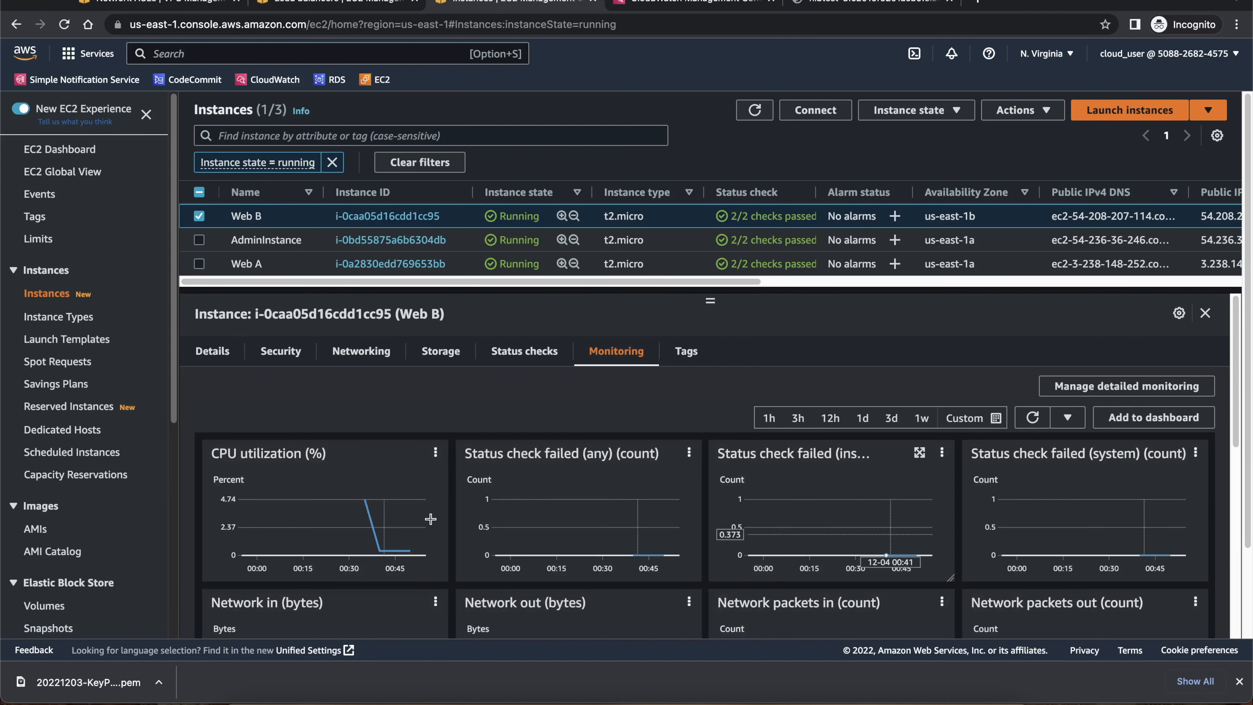
mouse_move(367, 512)
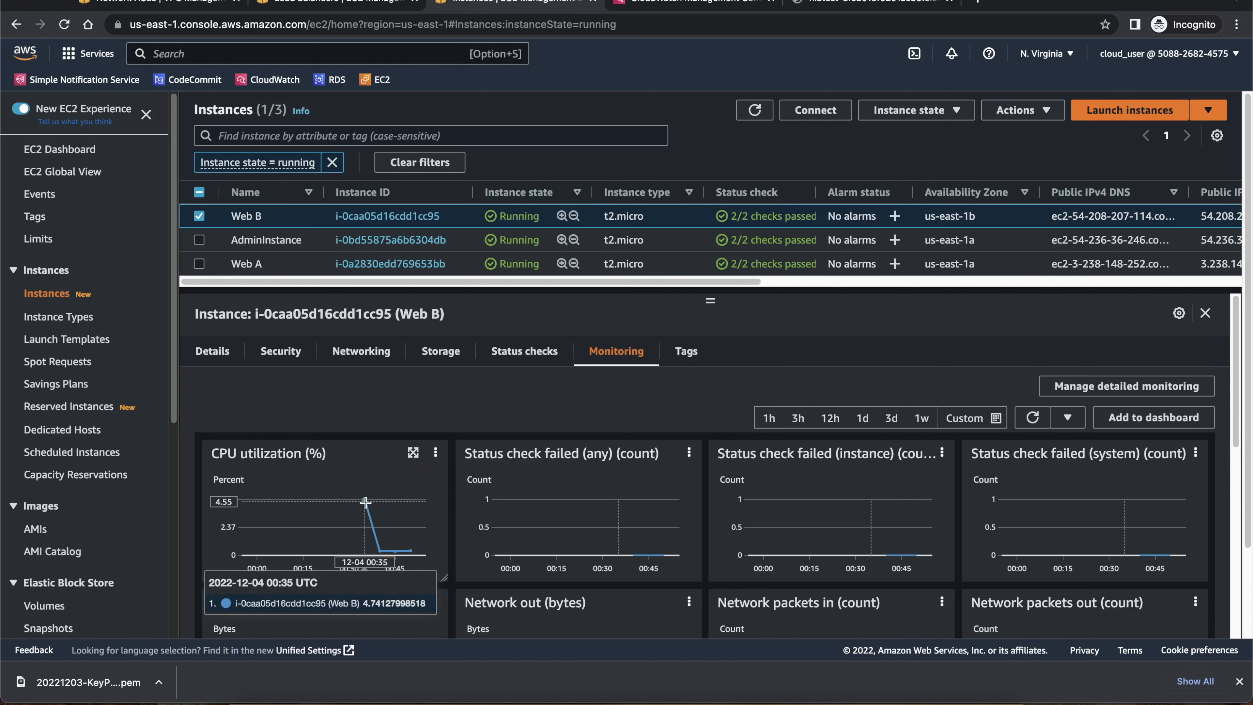
scroll(897, 528, "down", 1)
scroll(898, 528, "down", 3)
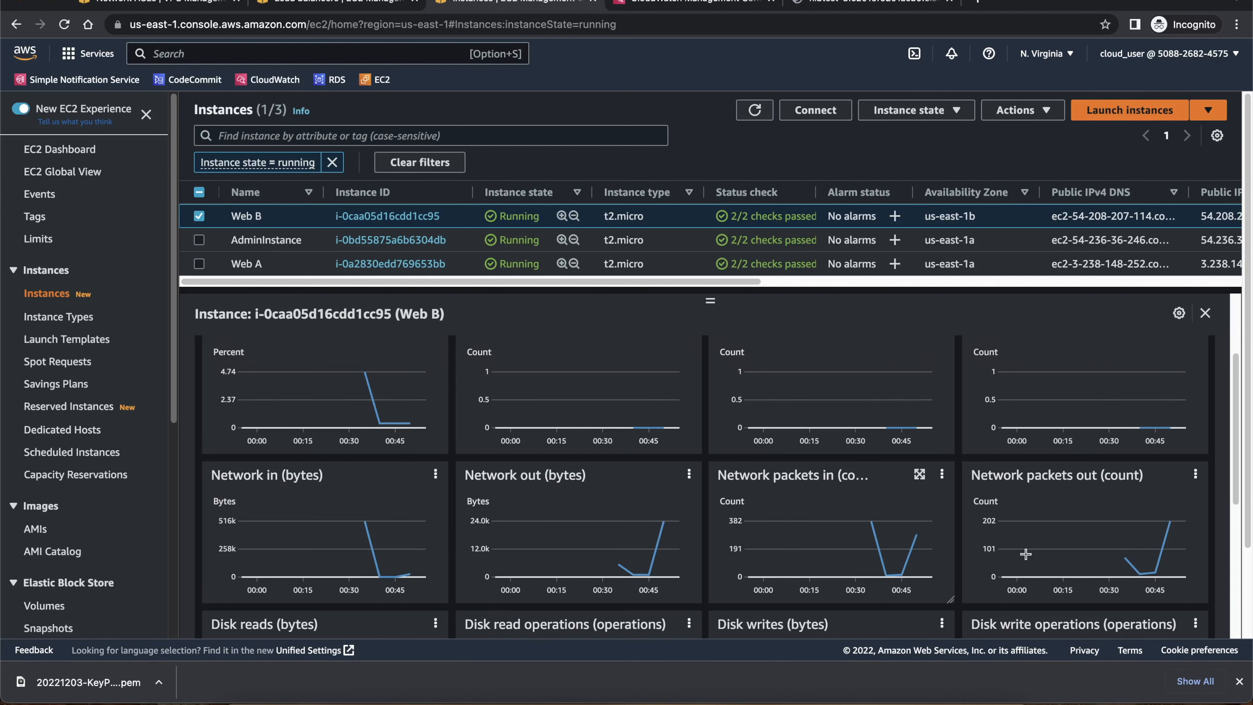
scroll(1016, 548, "down", 5)
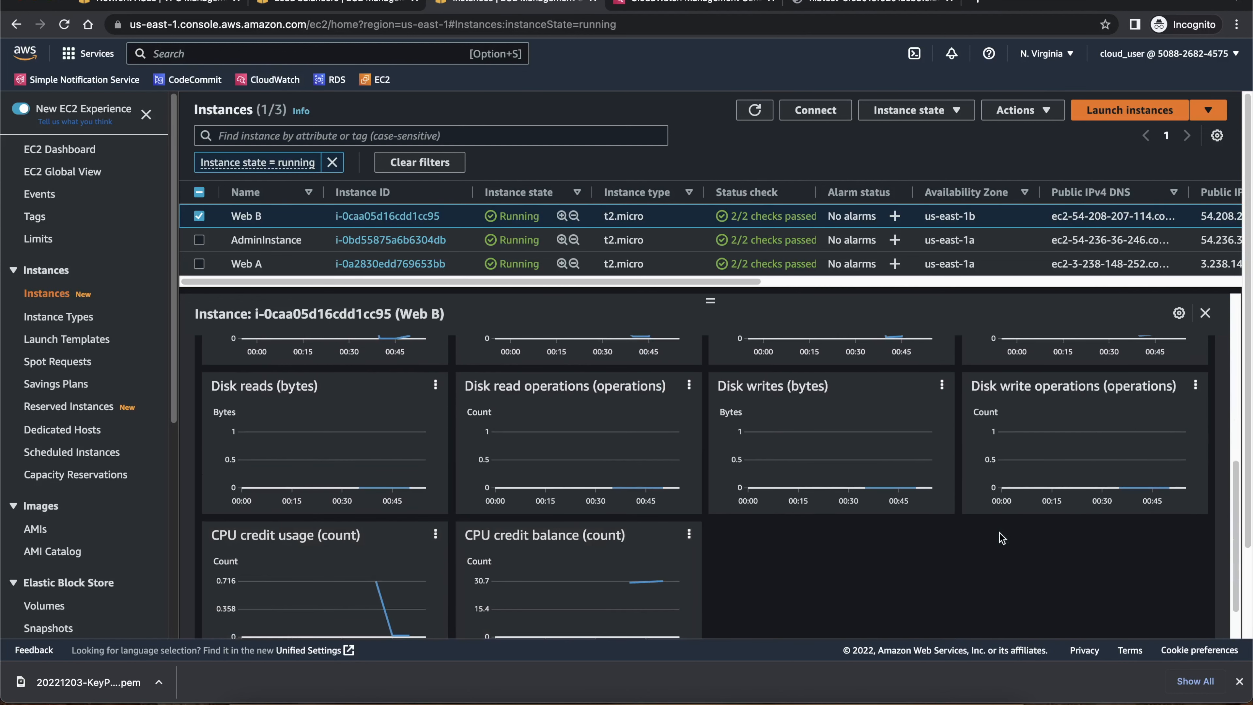
scroll(1001, 537, "down", 2)
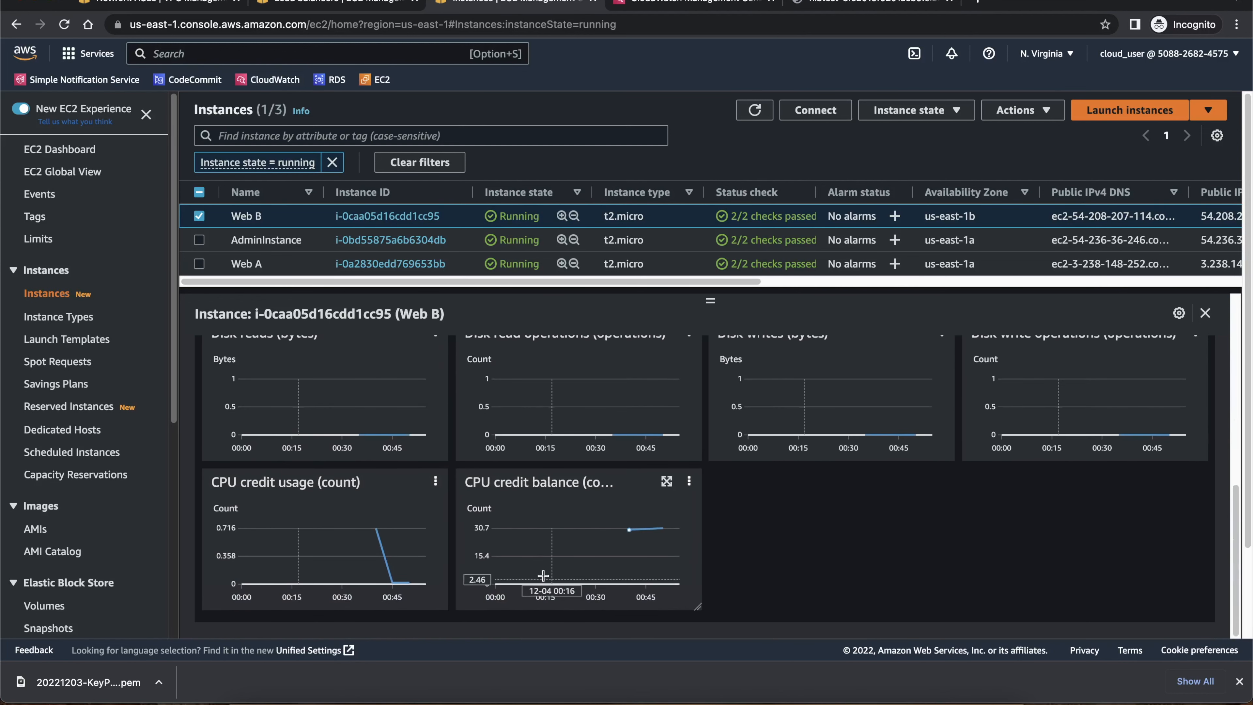
scroll(878, 501, "up", 5)
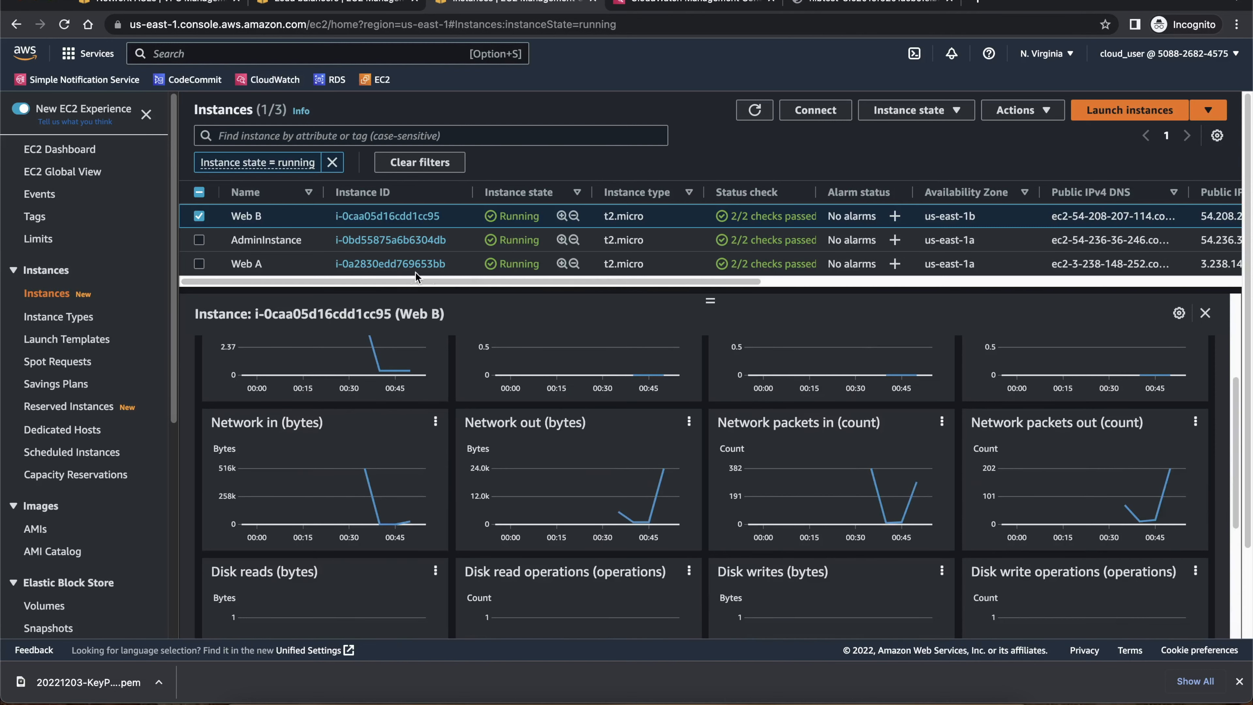
- Select the Web A instance and examine its CPU, network, disk and CPU credit graphs
left_click(299, 267)
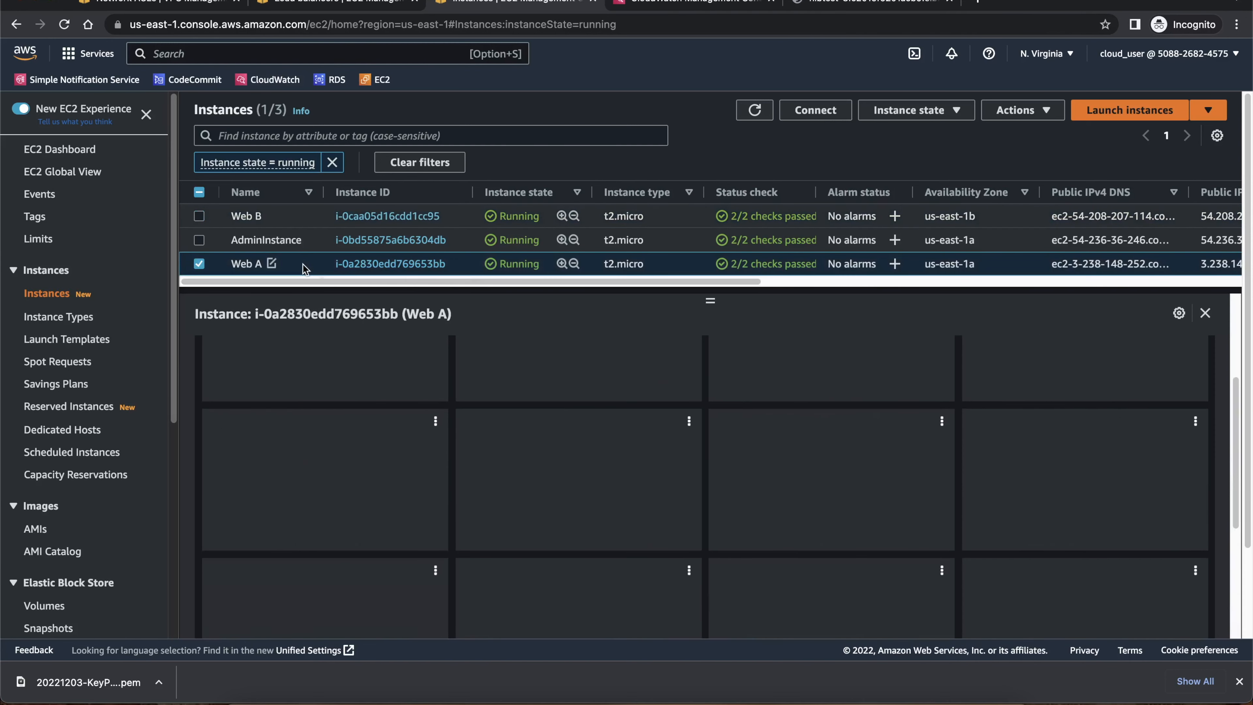
scroll(765, 460, "up", 3)
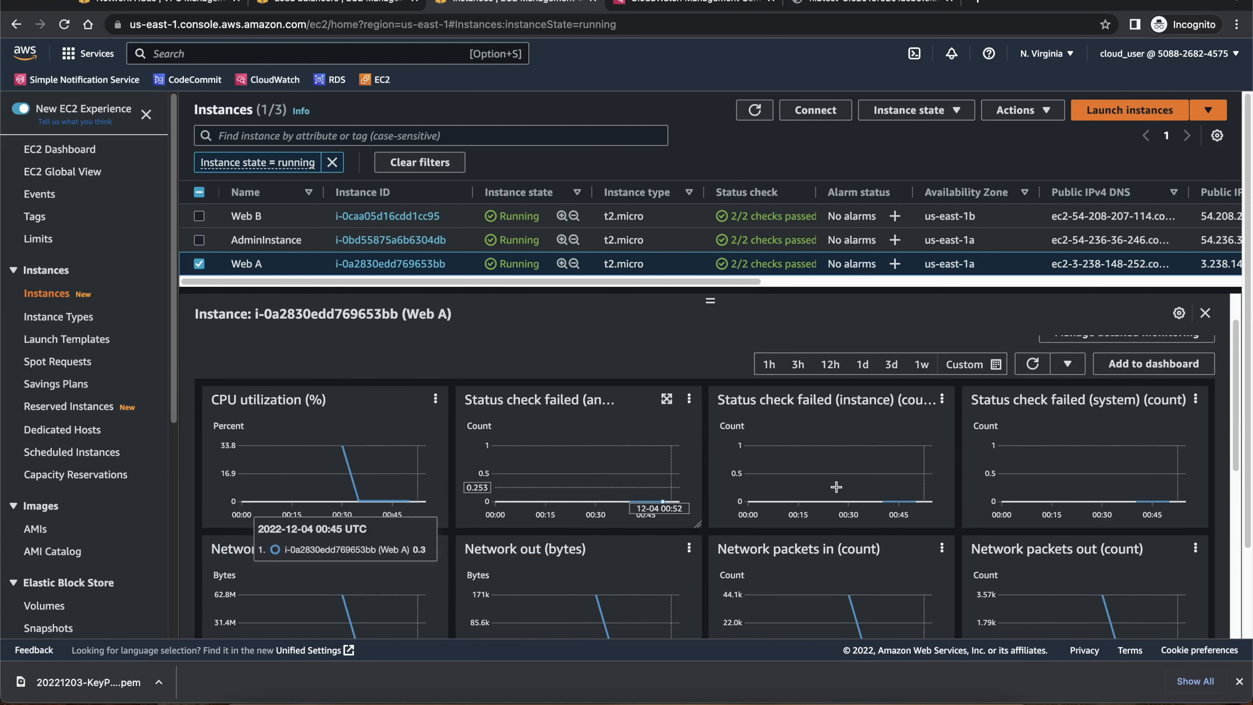
scroll(895, 467, "down", 1)
scroll(895, 466, "down", 1)
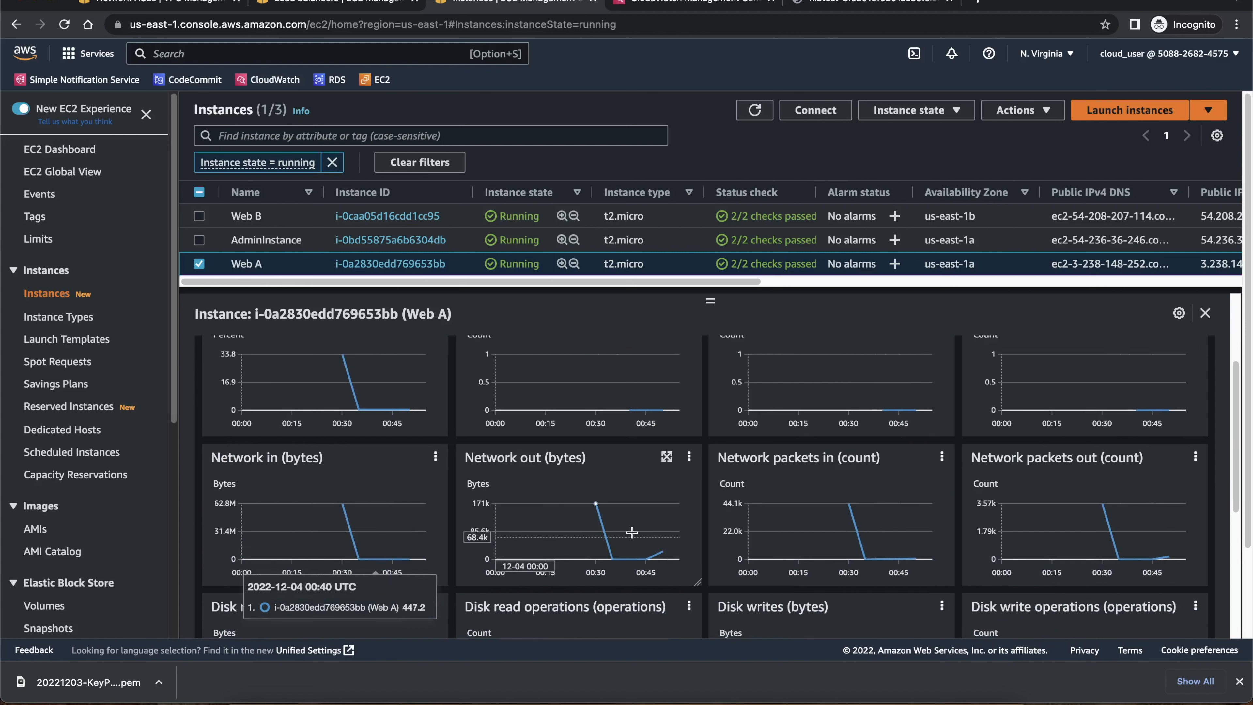
scroll(1028, 519, "down", 2)
scroll(1028, 519, "down", 4)
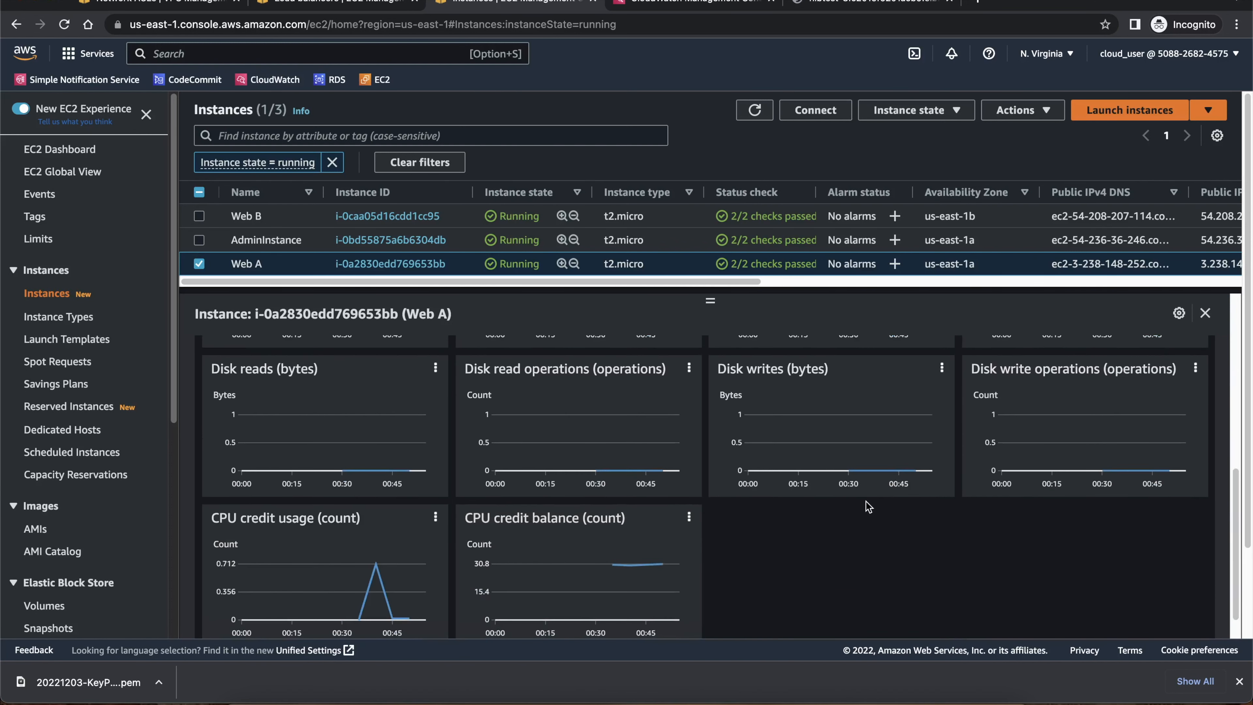
scroll(863, 506, "up", 6)
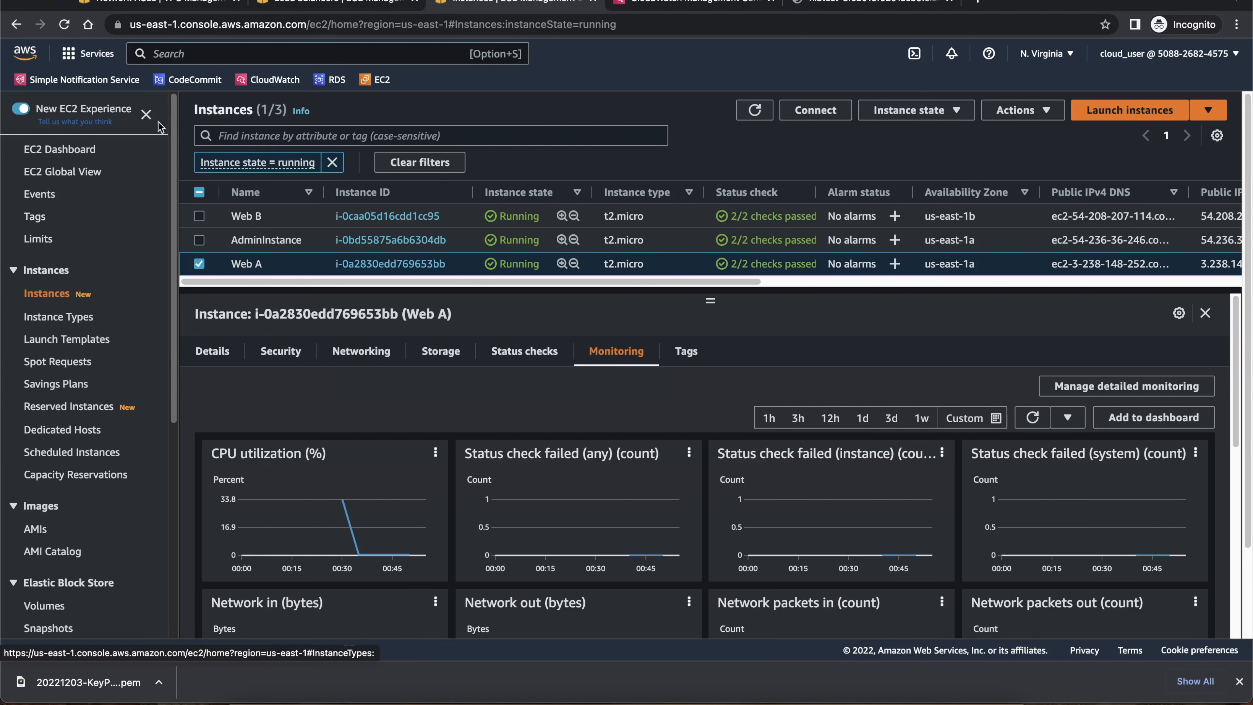
- Return to the VPC console and review the subnets and the attached internet gateway
left_click(163, 3)
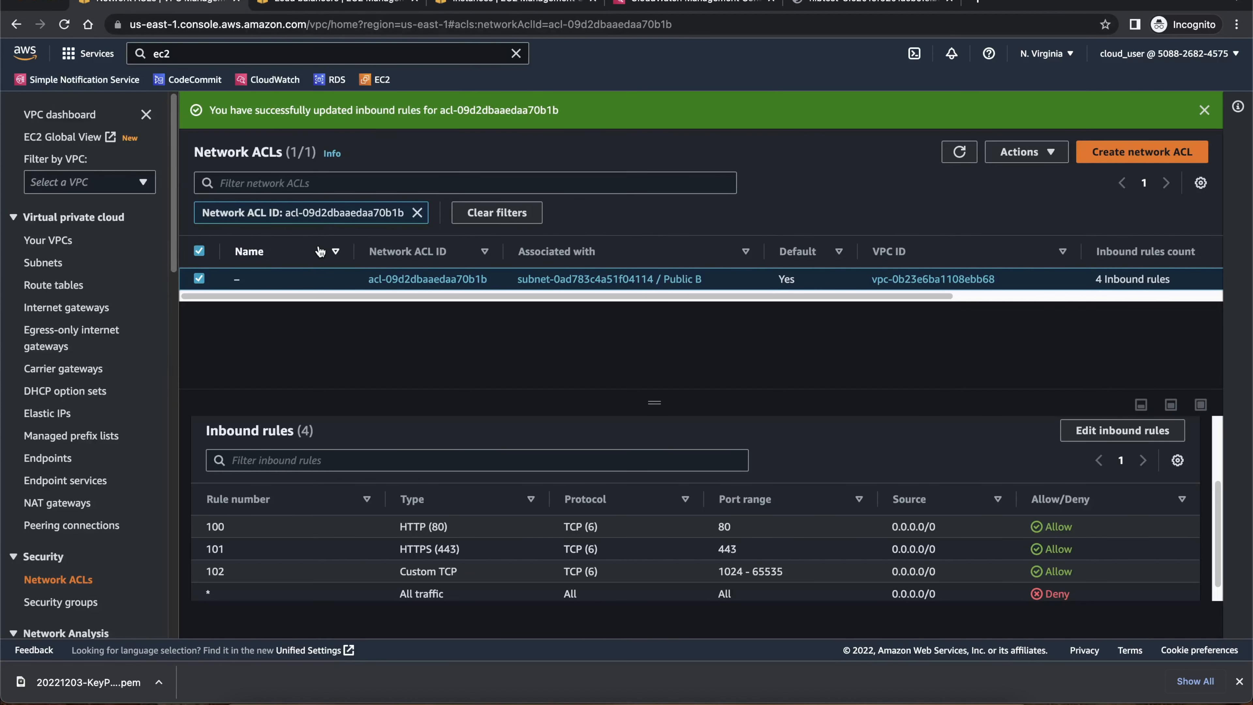
left_click(43, 267)
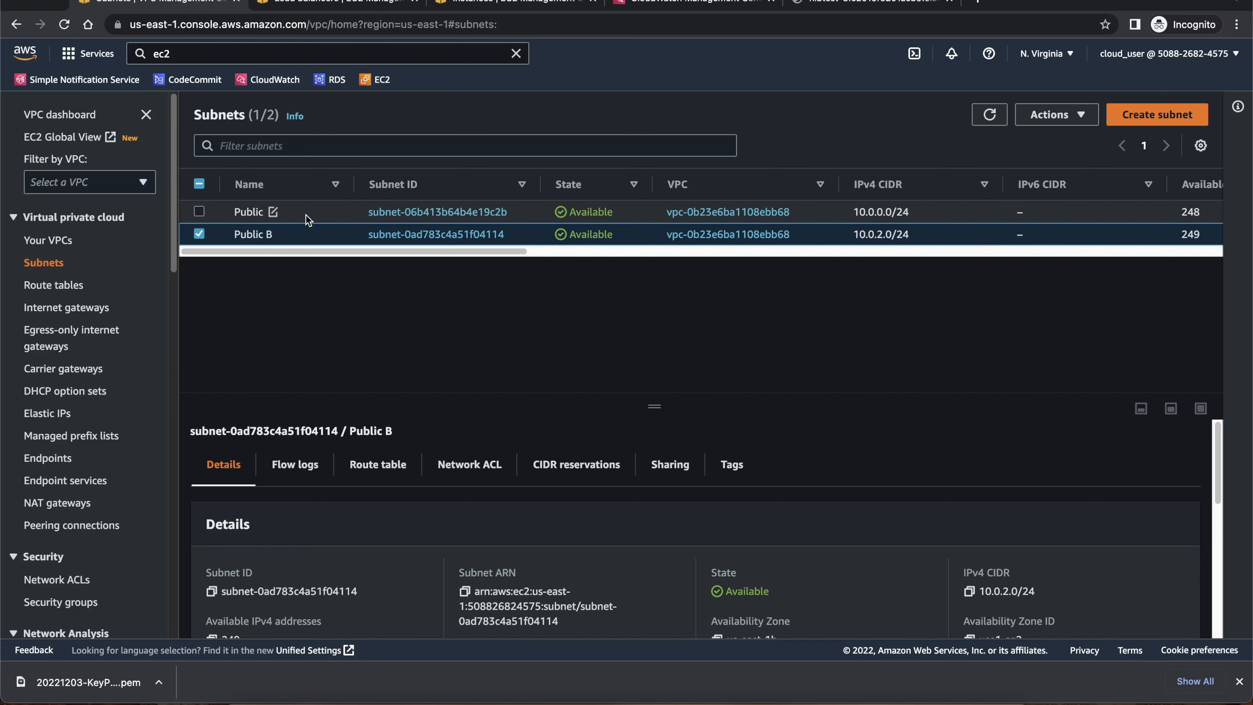
left_click(65, 307)
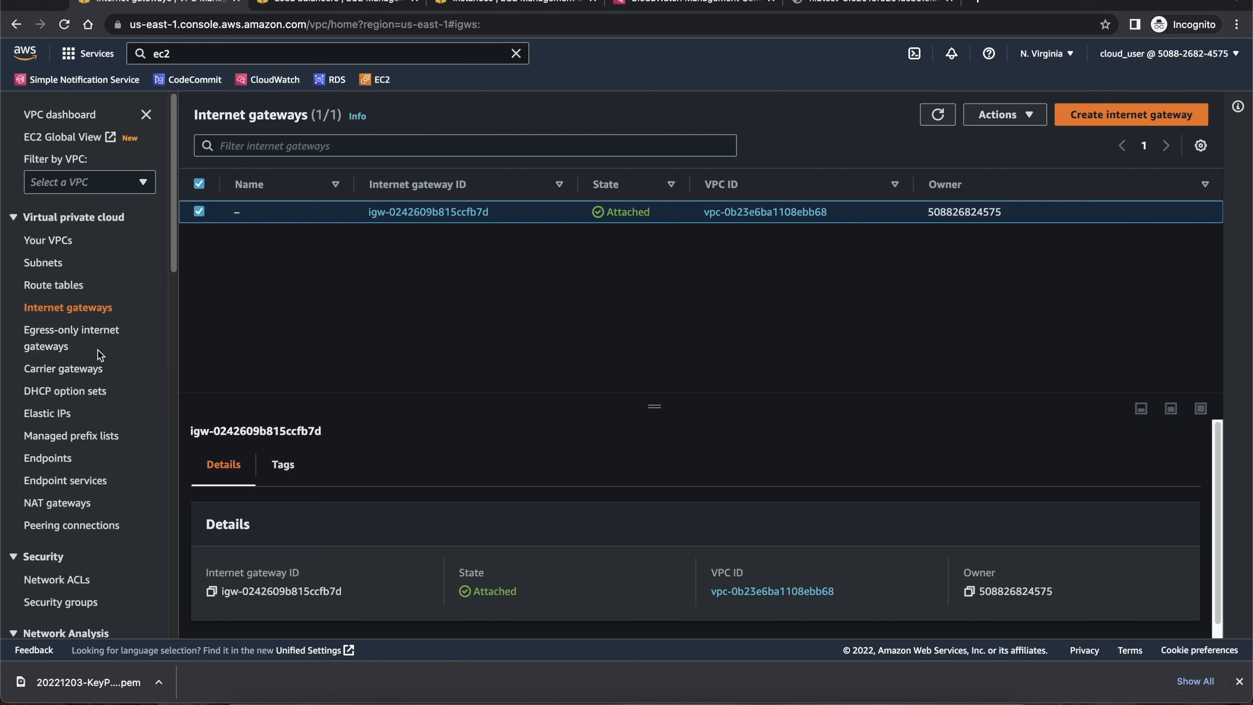
scroll(89, 441, "down", 2)
scroll(90, 441, "down", 5)
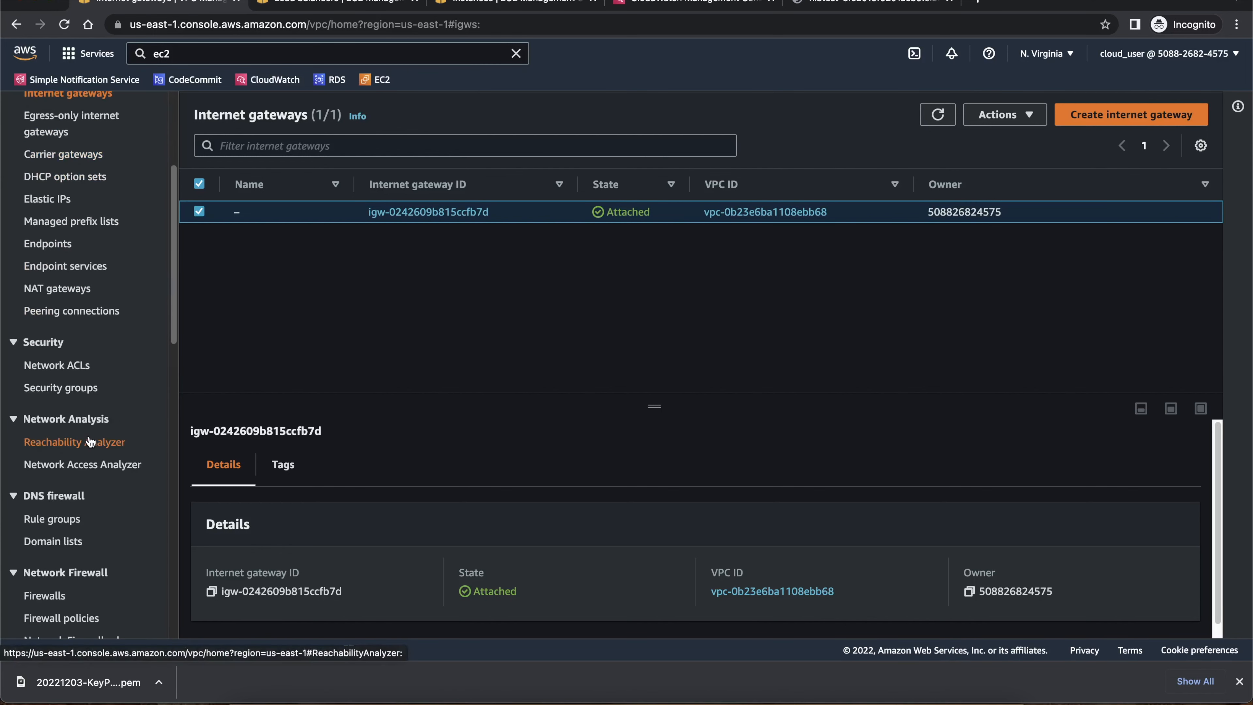
- Show the inbound rules of the network ACL associated with subnet Public B, enlarging the details pane to list all rules
left_click(43, 366)
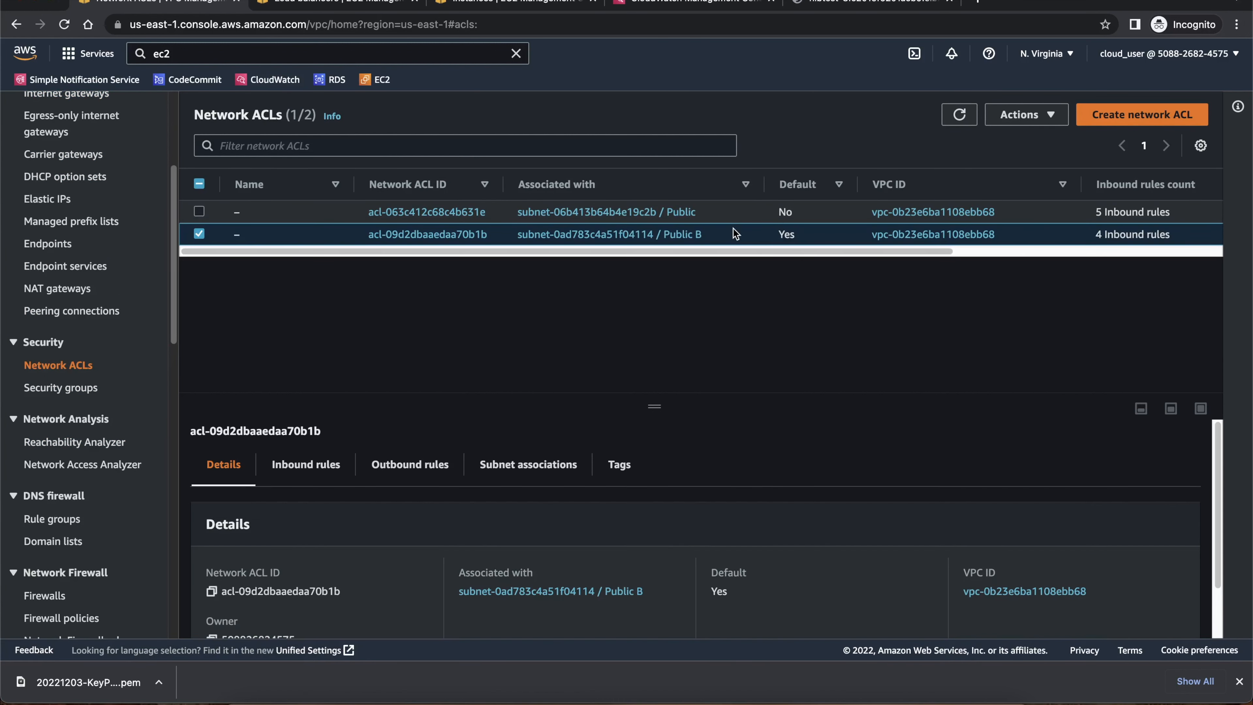
left_click(296, 471)
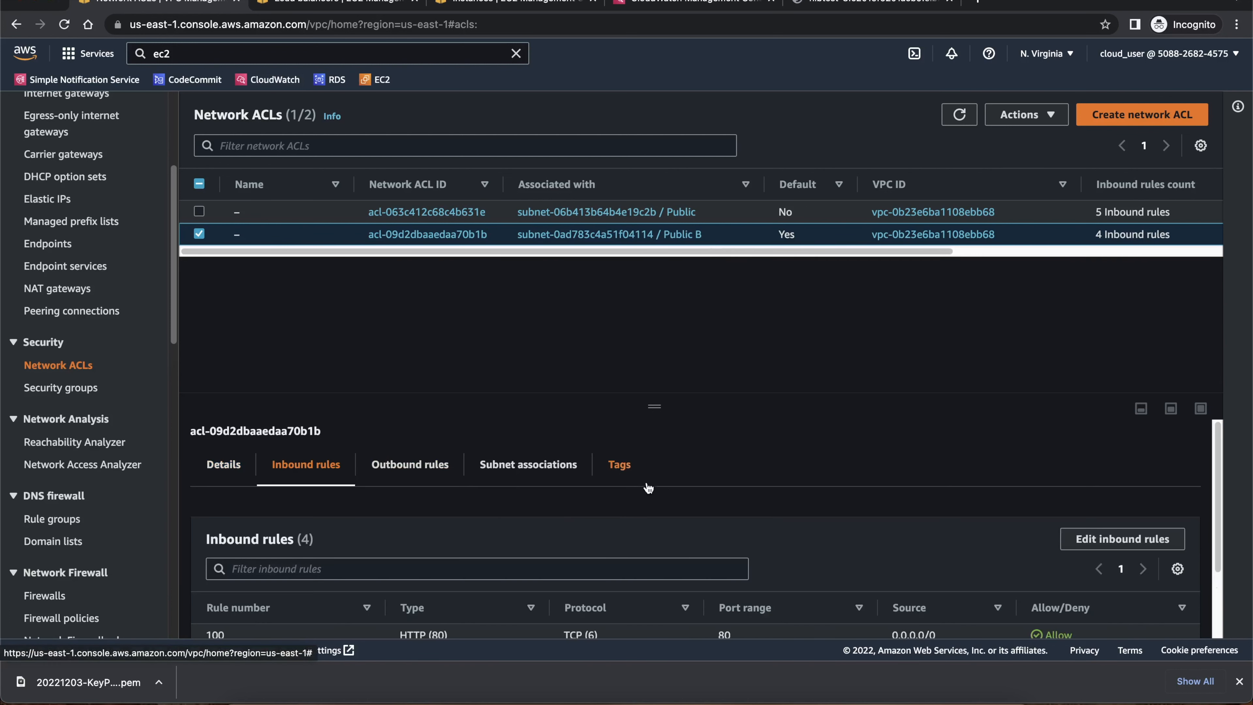
left_click_drag(666, 407, 689, 286)
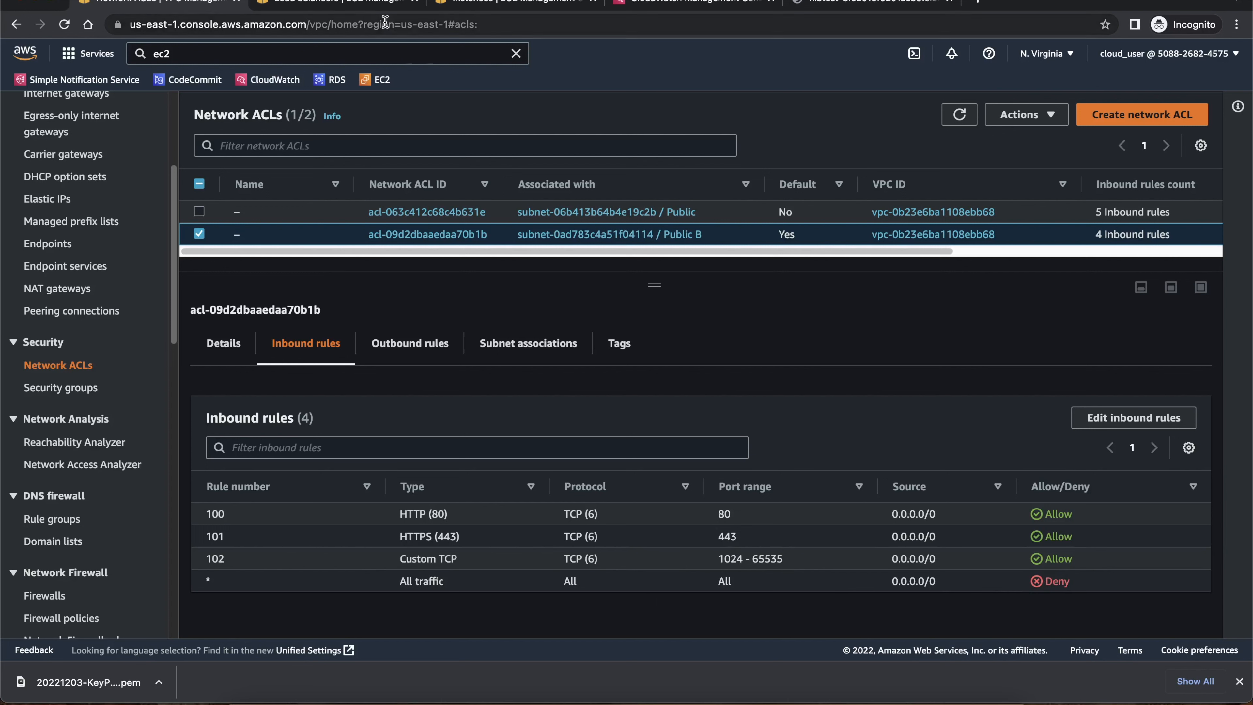
- Return to the NLBTEST load balancer, look over its details and monitoring graphs, and show its listeners
left_click(477, 3)
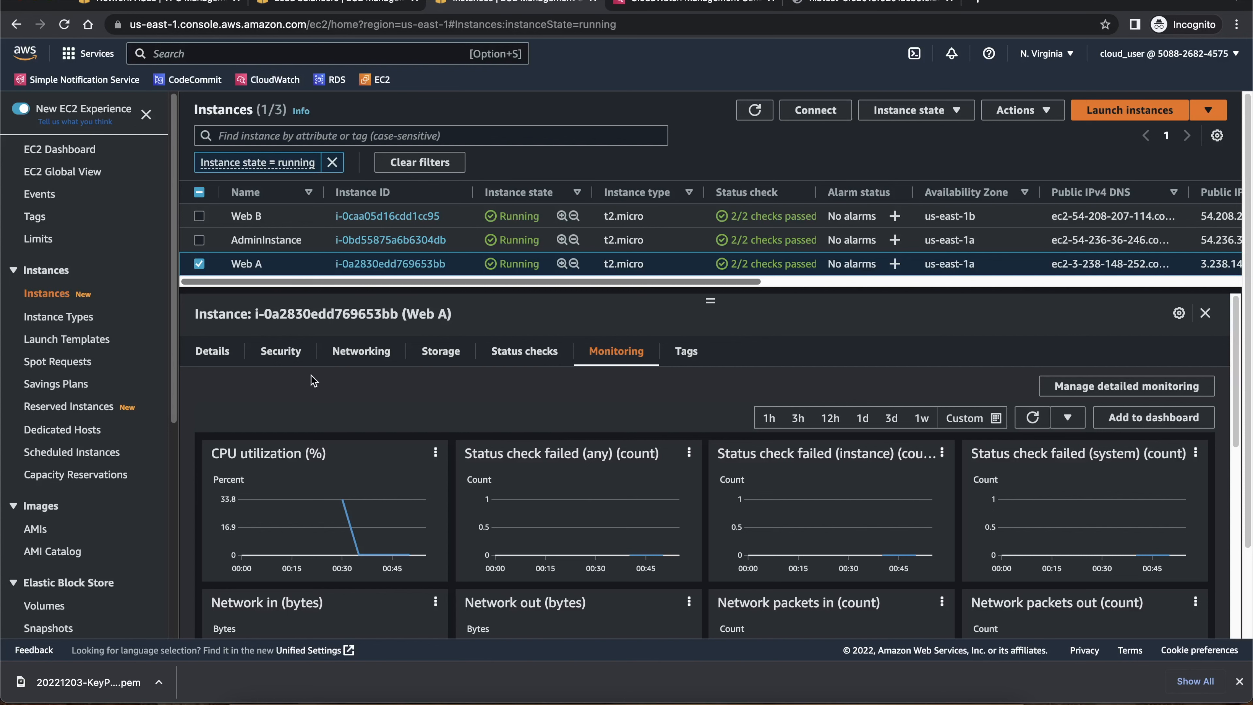
left_click(371, 4)
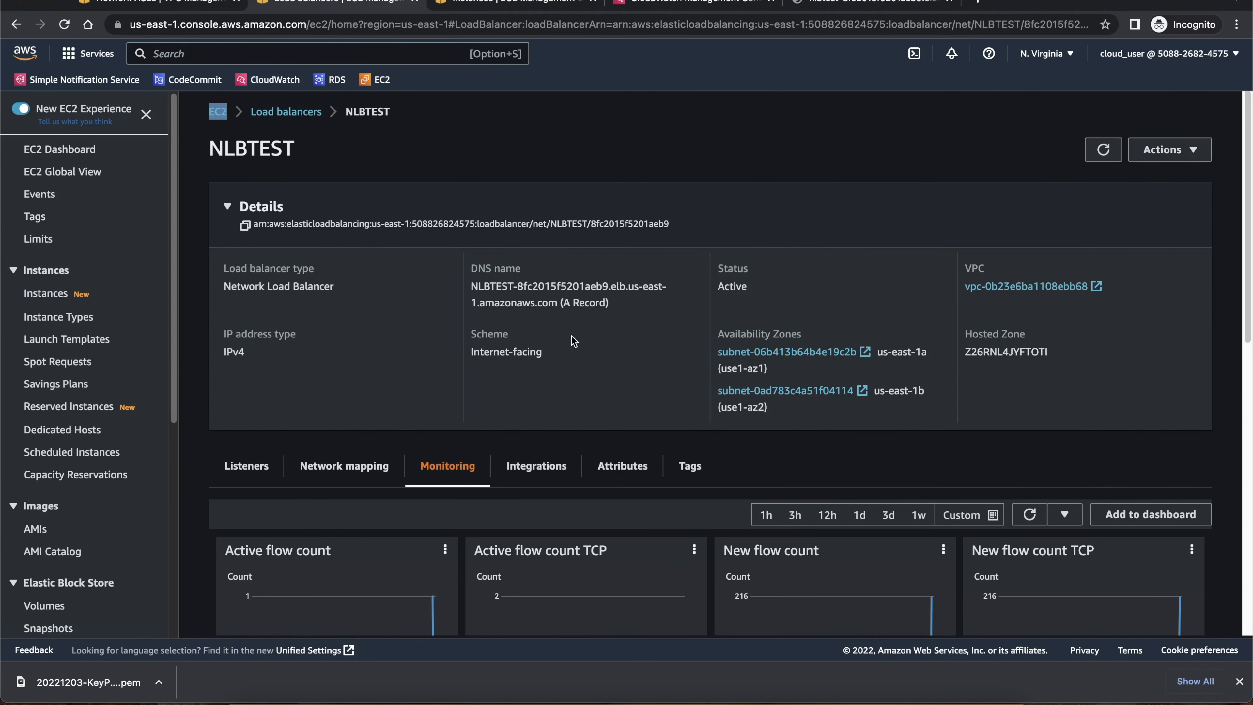
scroll(572, 341, "down", 1)
scroll(574, 338, "down", 5)
scroll(579, 341, "up", 1)
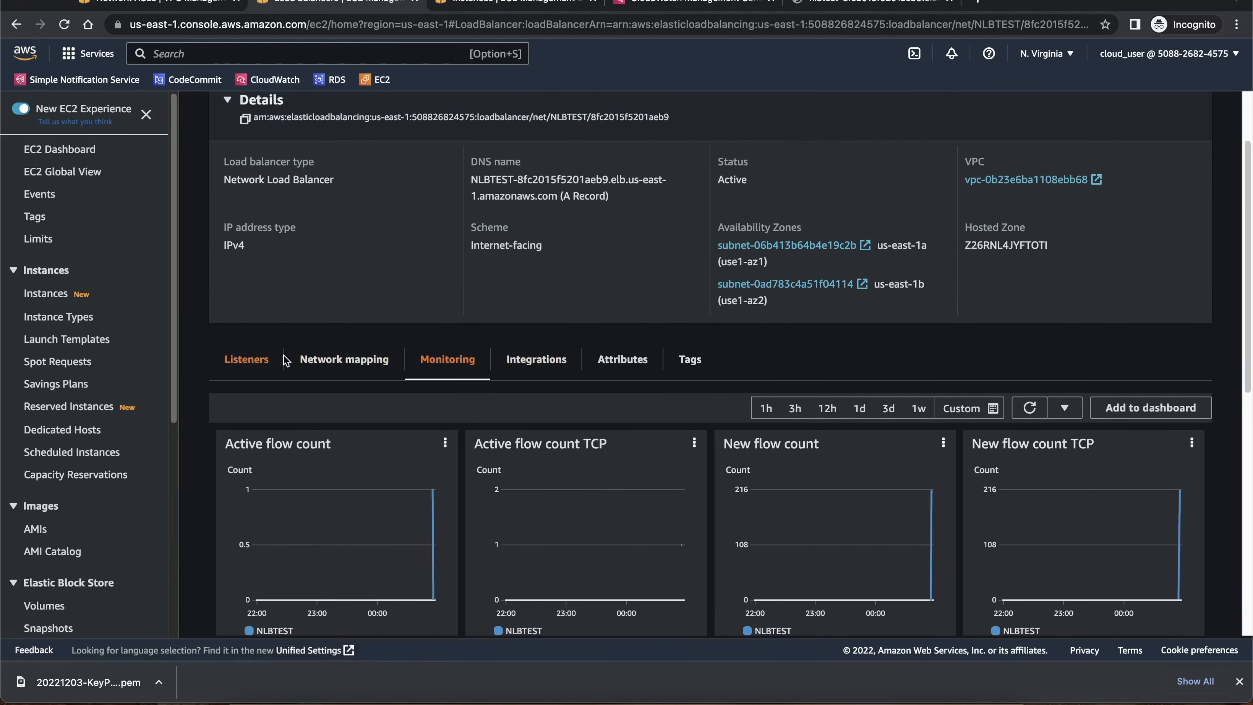
left_click(246, 360)
scroll(516, 323, "down", 2)
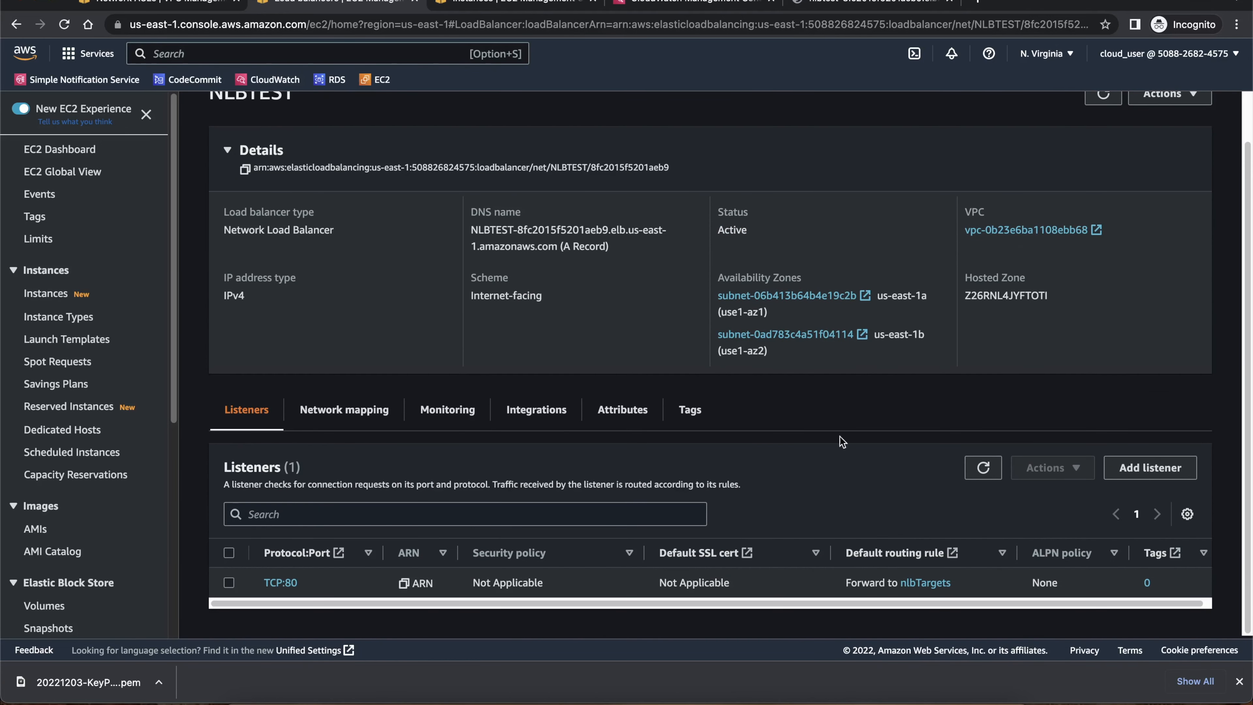
- Open the nlbTargets target group from the TCP:80 listener, check its registered targets' health, and return to NLBTEST
left_click(922, 586)
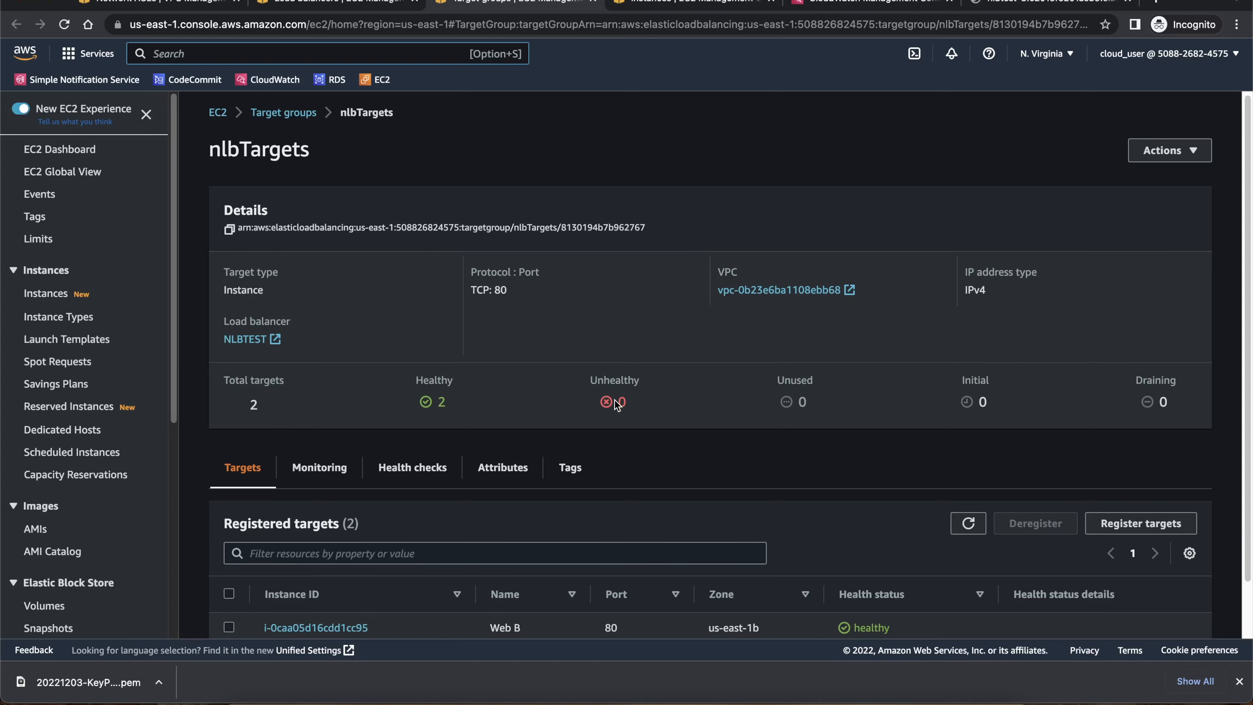
scroll(616, 405, "down", 2)
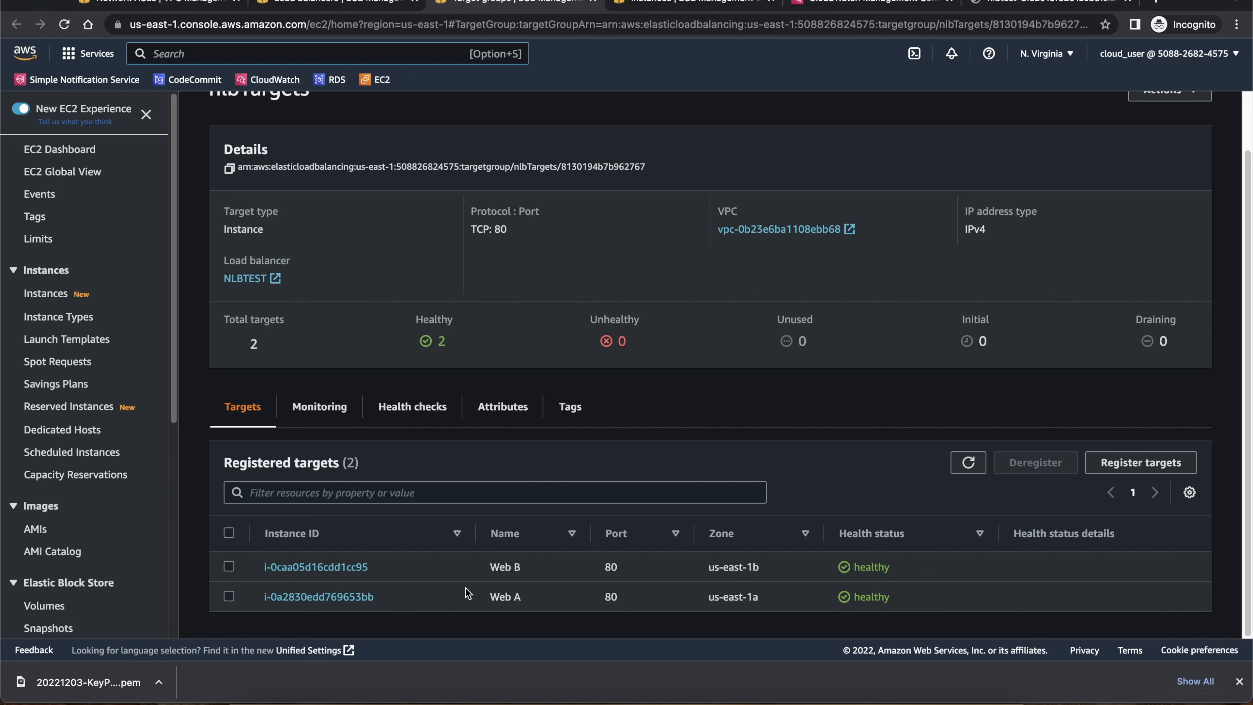
left_click(345, 3)
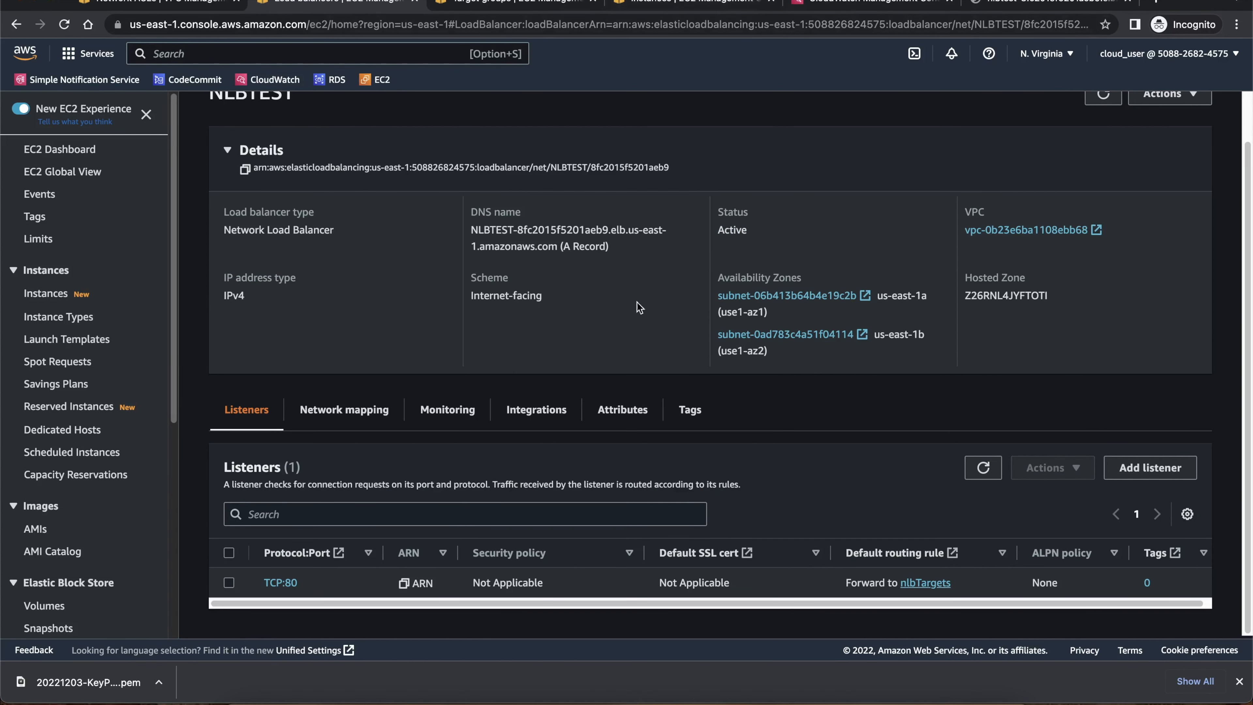
- Switch to the Terminal window, find the SSH login to the admin instance in its history, and highlight that command
left_click(868, 693)
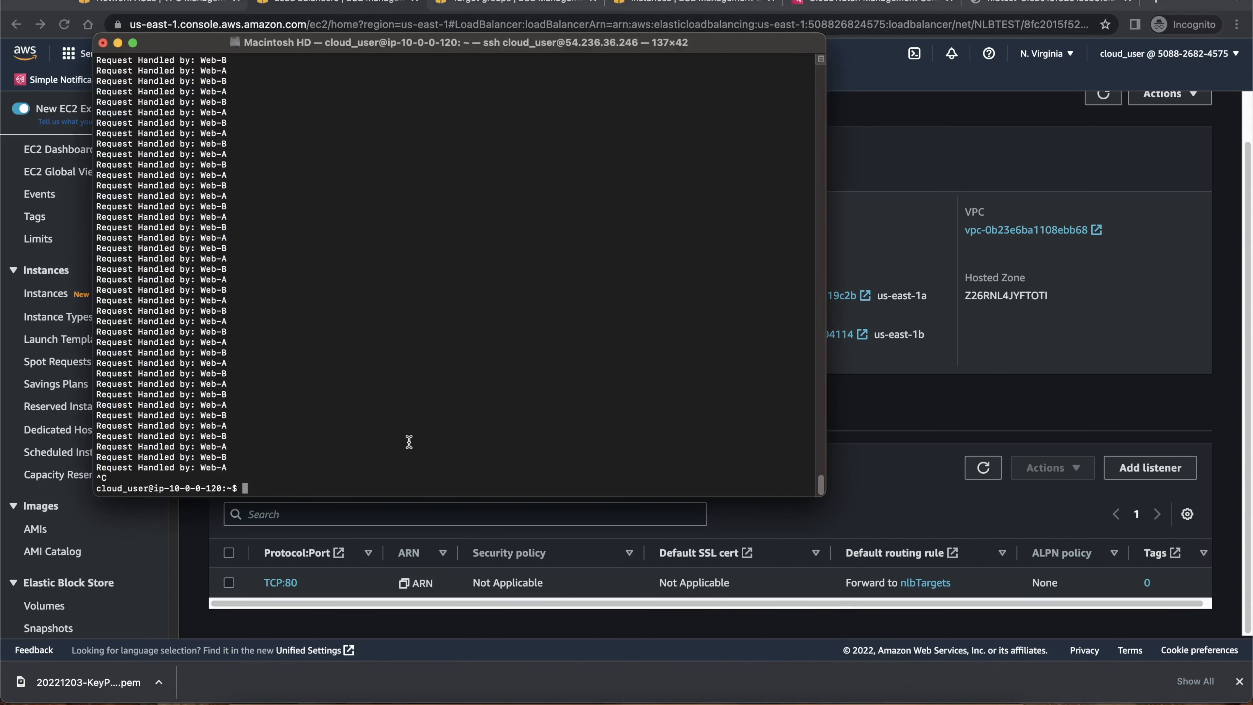
scroll(354, 415, "up", 1)
scroll(316, 355, "up", 5)
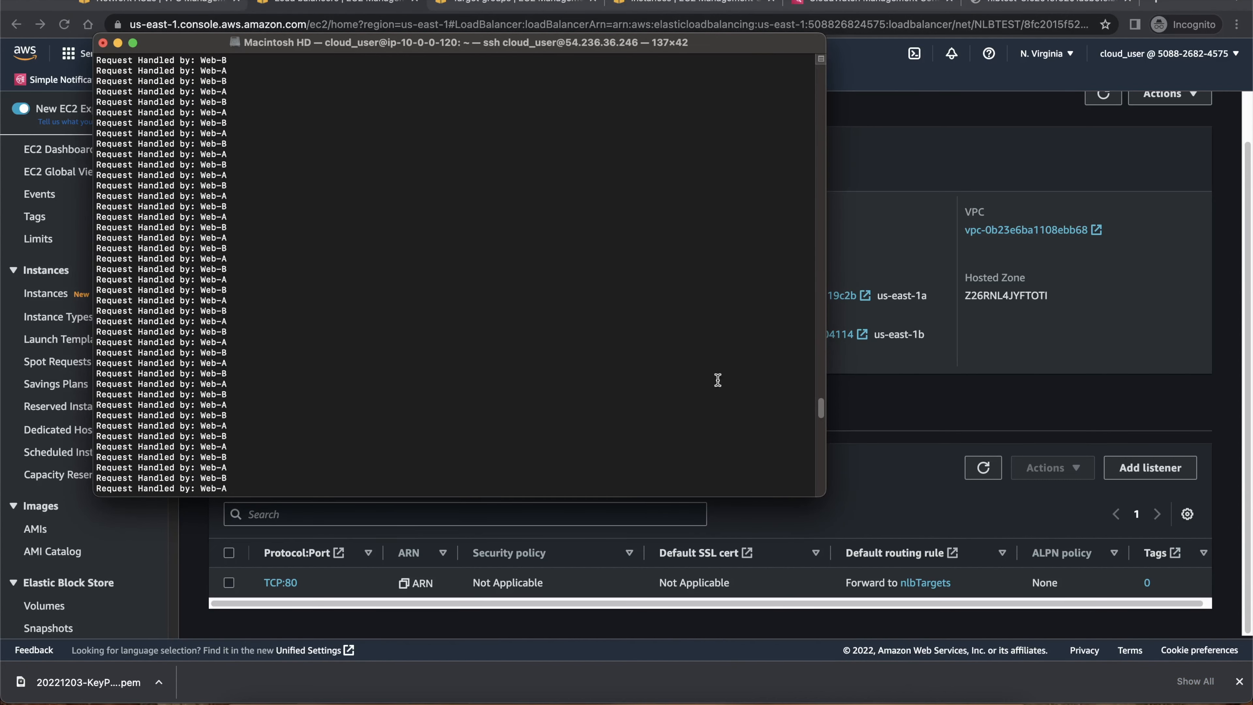
left_click_drag(820, 408, 819, 256)
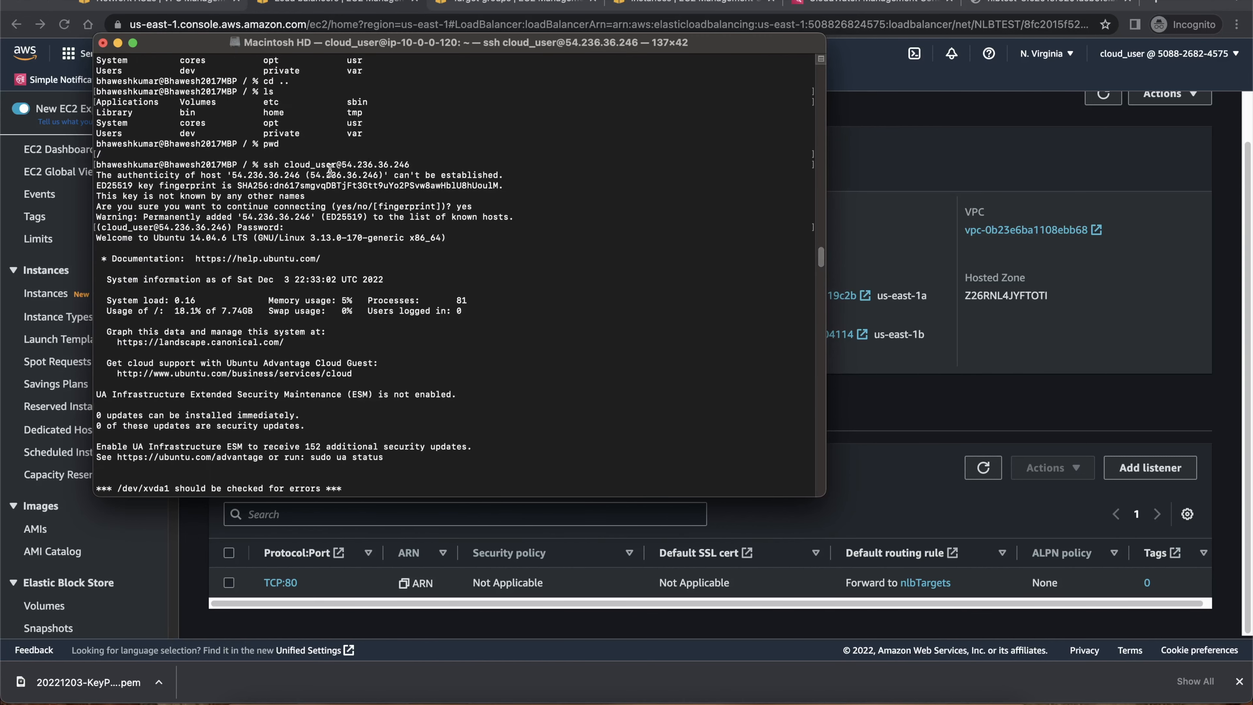
left_click_drag(252, 165, 415, 176)
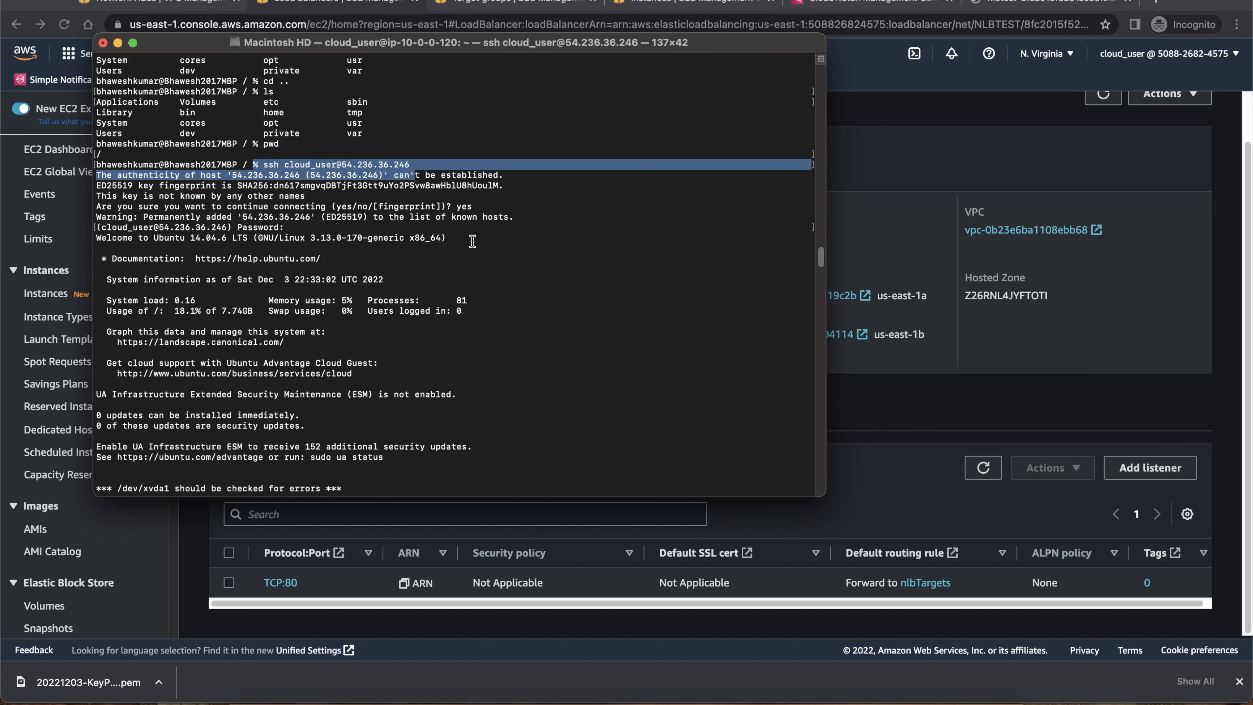
- Review the curl loop in the terminal history, highlighting the load balancer URL and the first responses from Web-A and Web-B
scroll(472, 242, "down", 5)
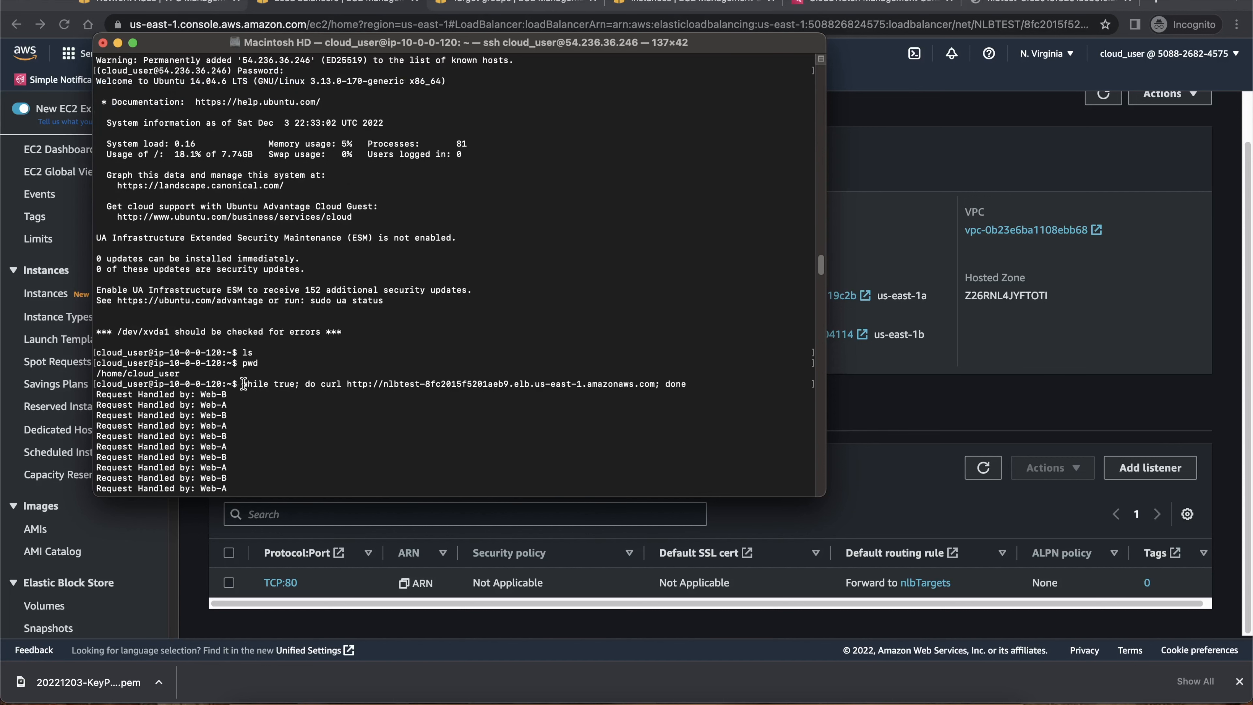
left_click_drag(242, 384, 346, 380)
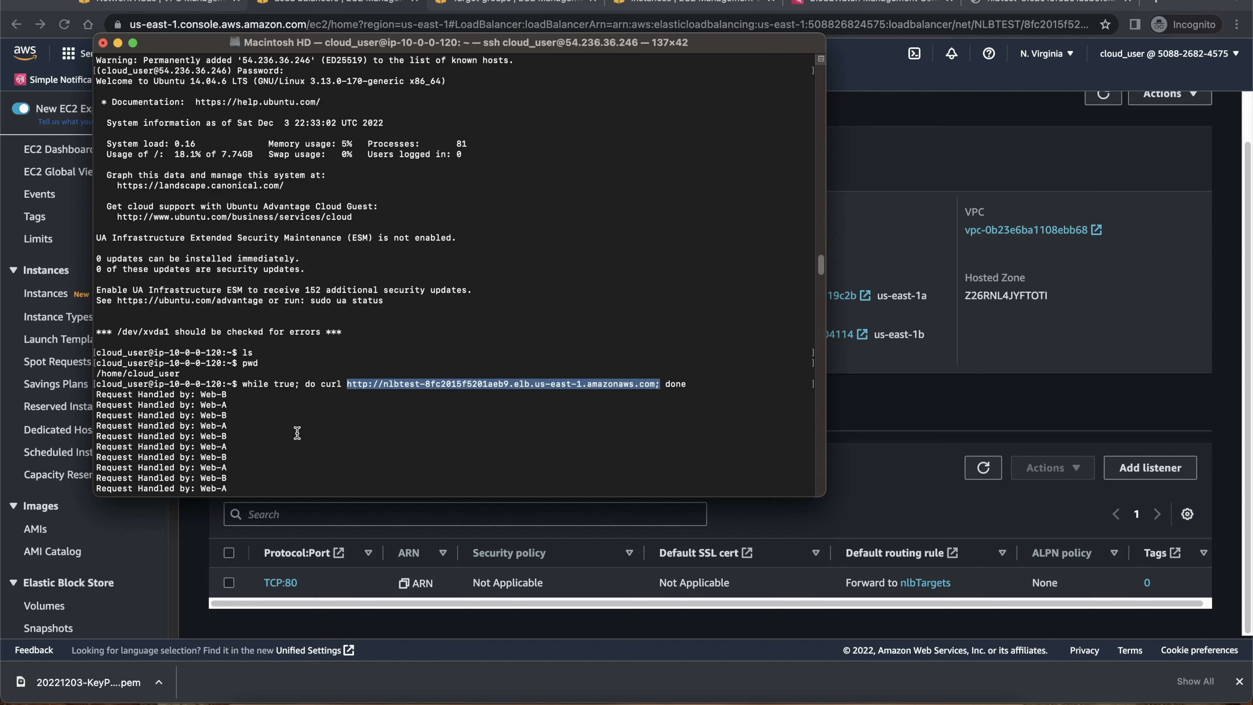
left_click_drag(133, 383, 243, 458)
scroll(299, 435, "down", 10)
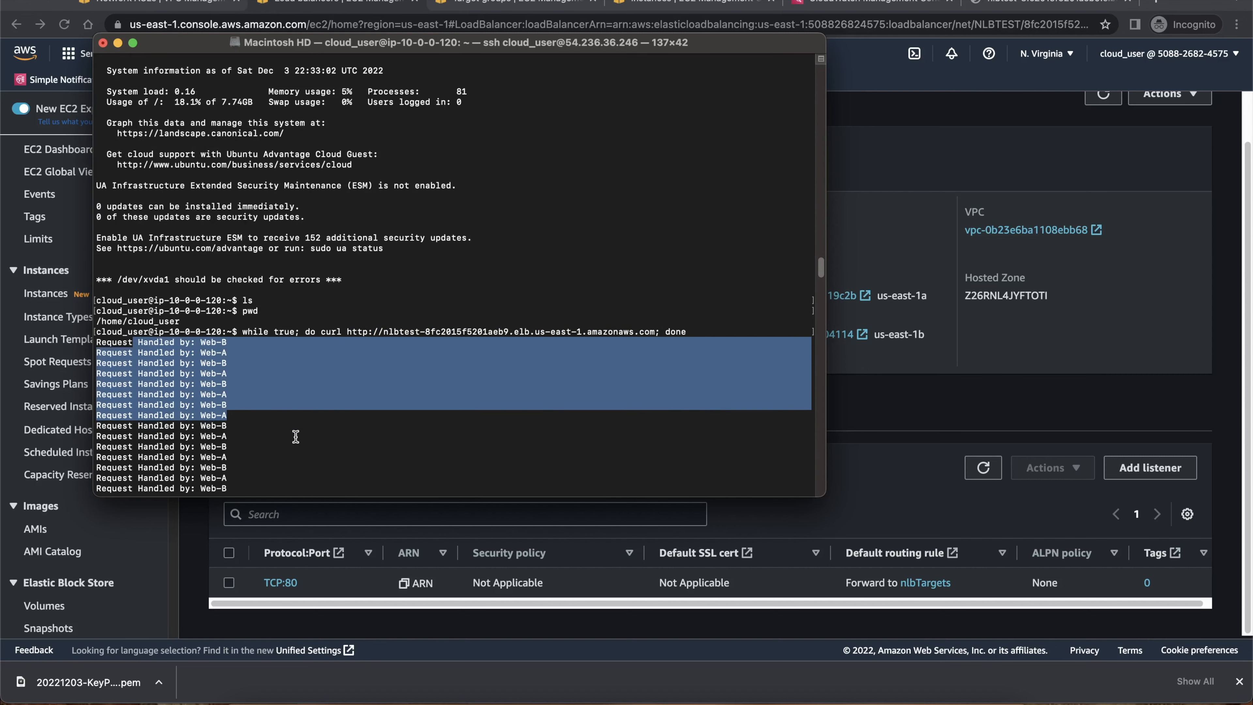